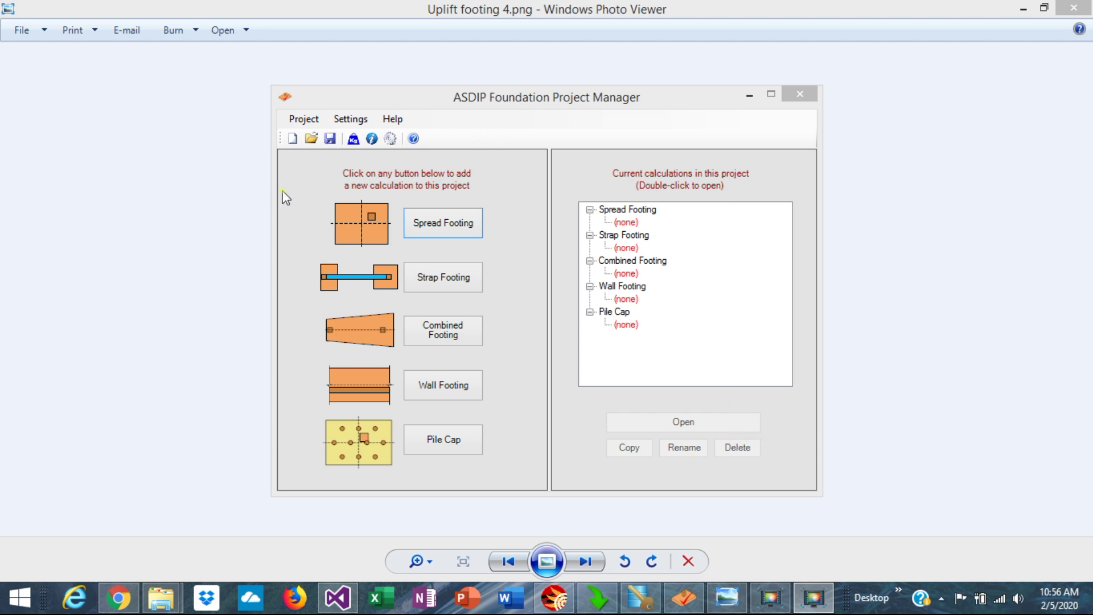
Bring the empty ASDIP Foundation Project Manager window to the front.
{"action": "left_click", "coordinate": [336, 142]}
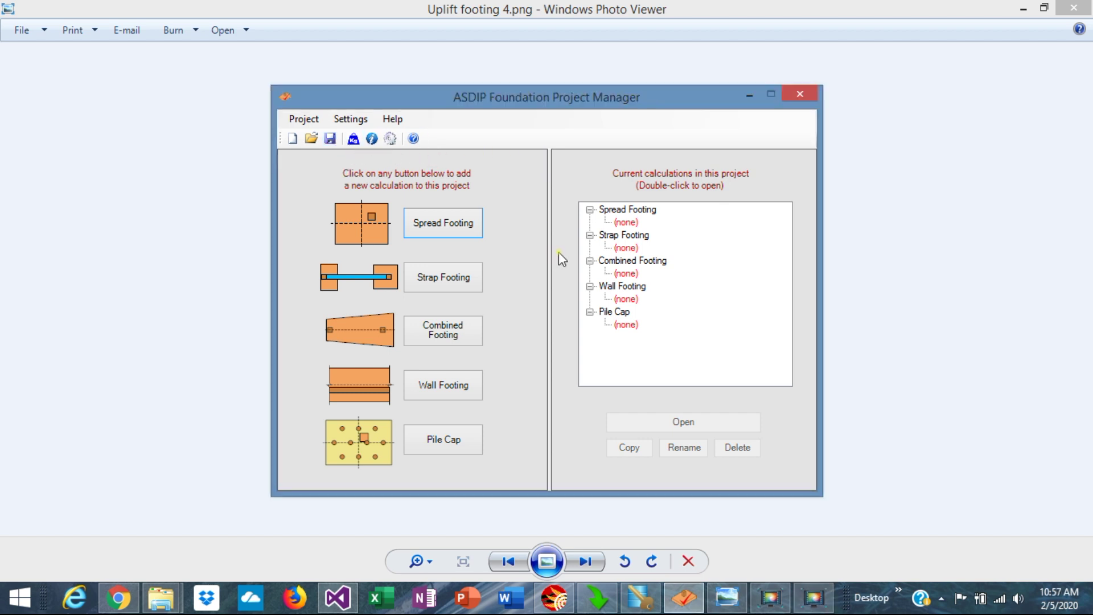
Add a spread footing calculation named 'fhjfghdf' and open it in the design window.
{"action": "left_click", "coordinate": [448, 221]}
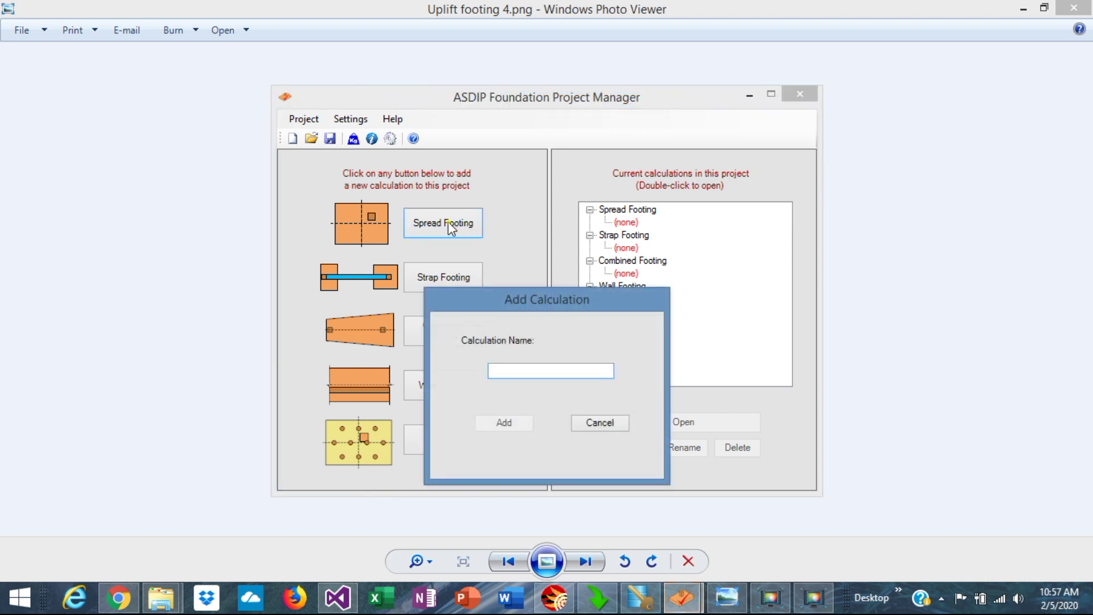
{"action": "type", "text": "fhjfghdf"}
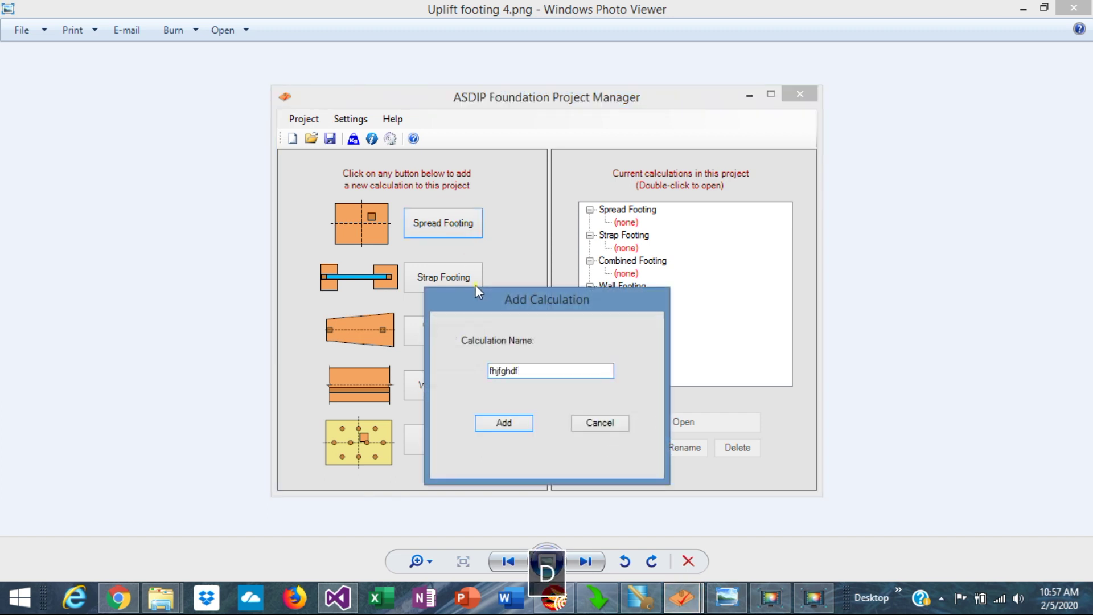
{"action": "left_click", "coordinate": [503, 421]}
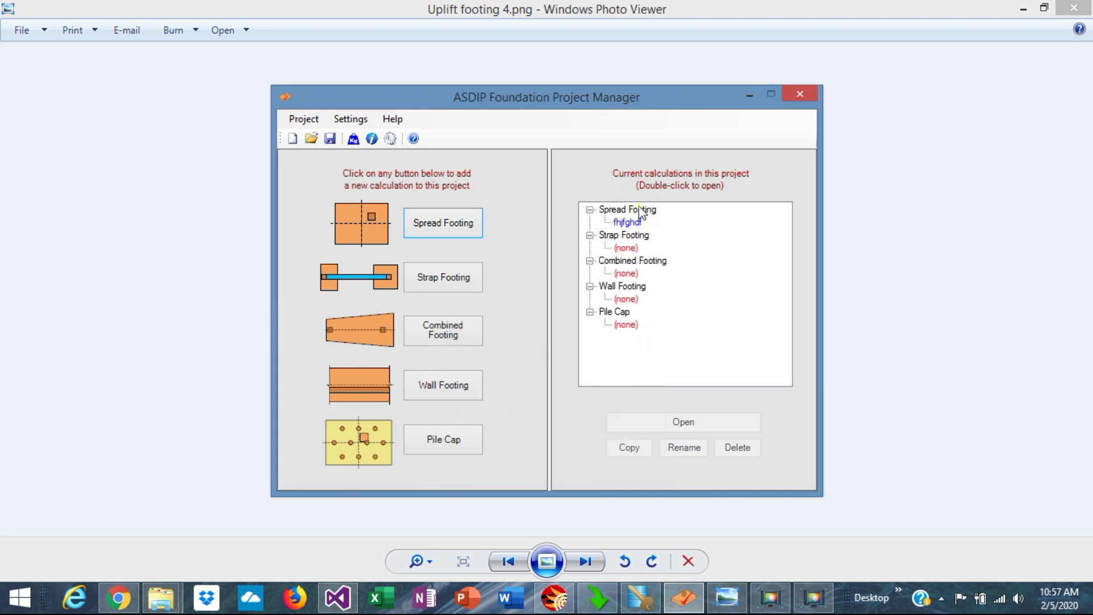
{"action": "double_click", "coordinate": [628, 223]}
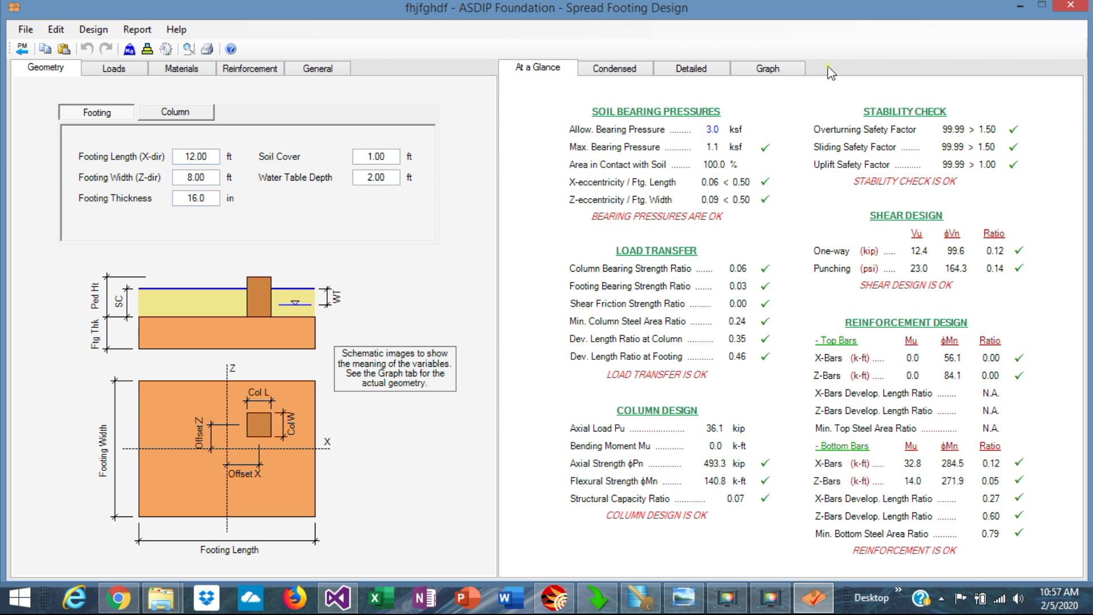
Set the dead axial force to 100 kip and check the bearing graph (1.7–3.4 ksf).
{"action": "left_click", "coordinate": [772, 69]}
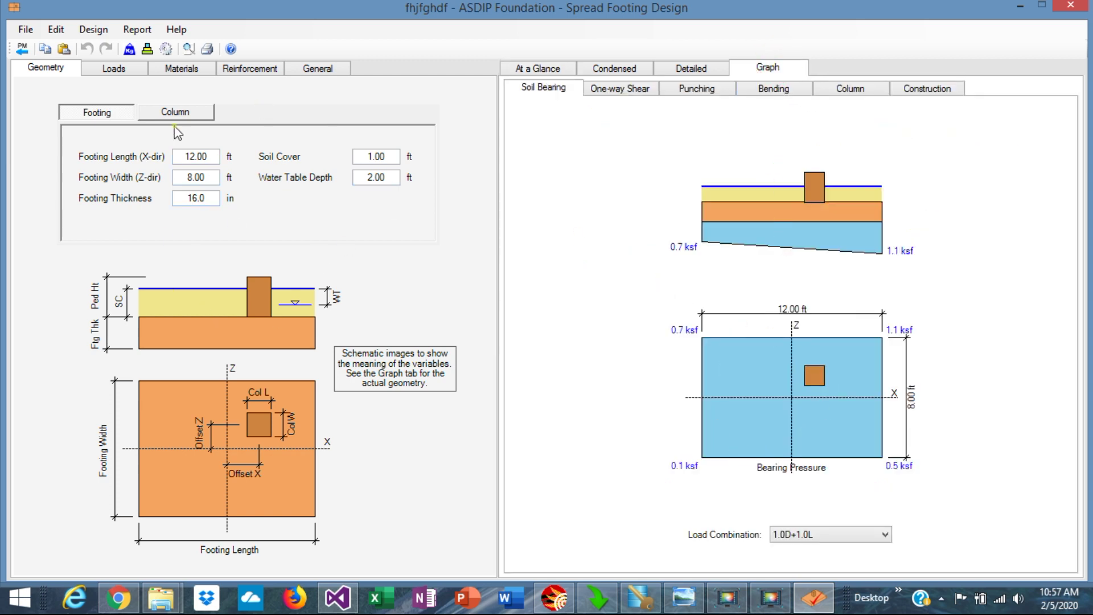
{"action": "left_click", "coordinate": [116, 69]}
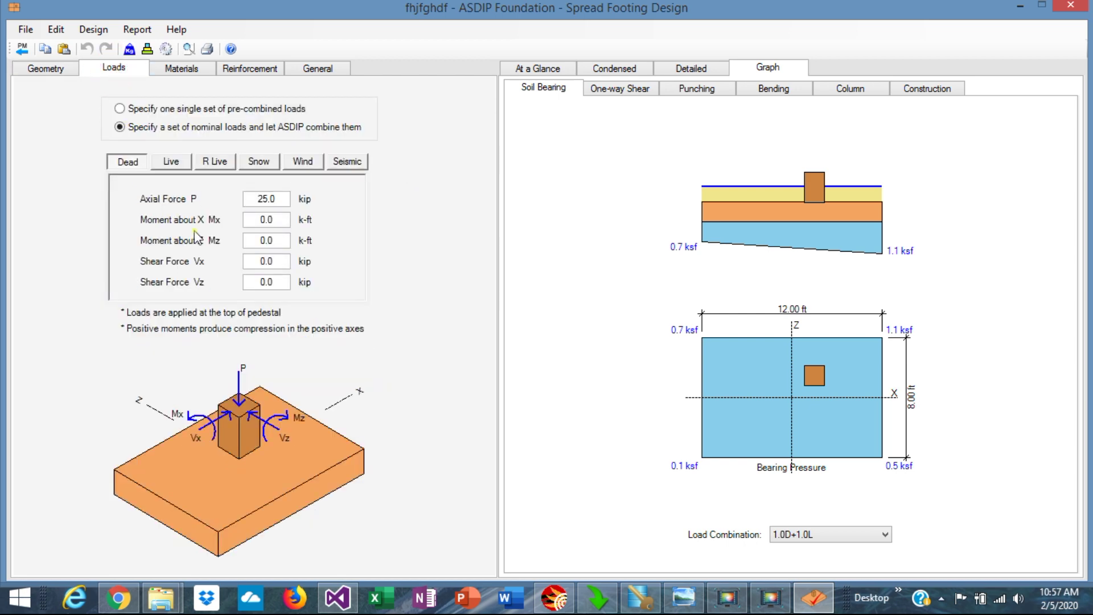
{"action": "left_click", "coordinate": [277, 203]}
{"action": "type", "text": "100"}
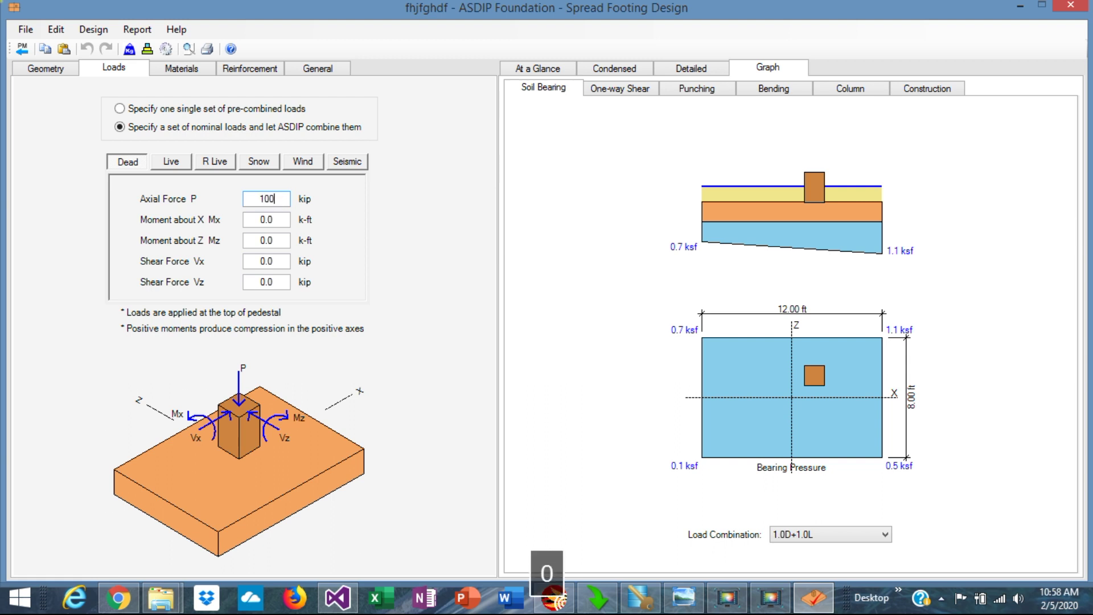
{"action": "key", "text": "Return"}
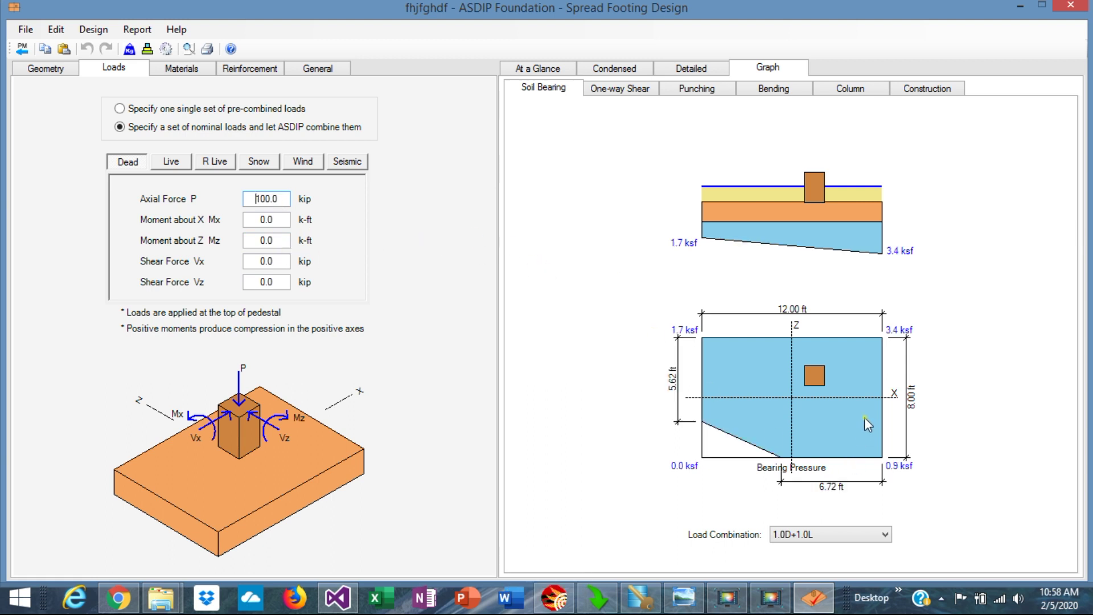
{"action": "left_click", "coordinate": [41, 73]}
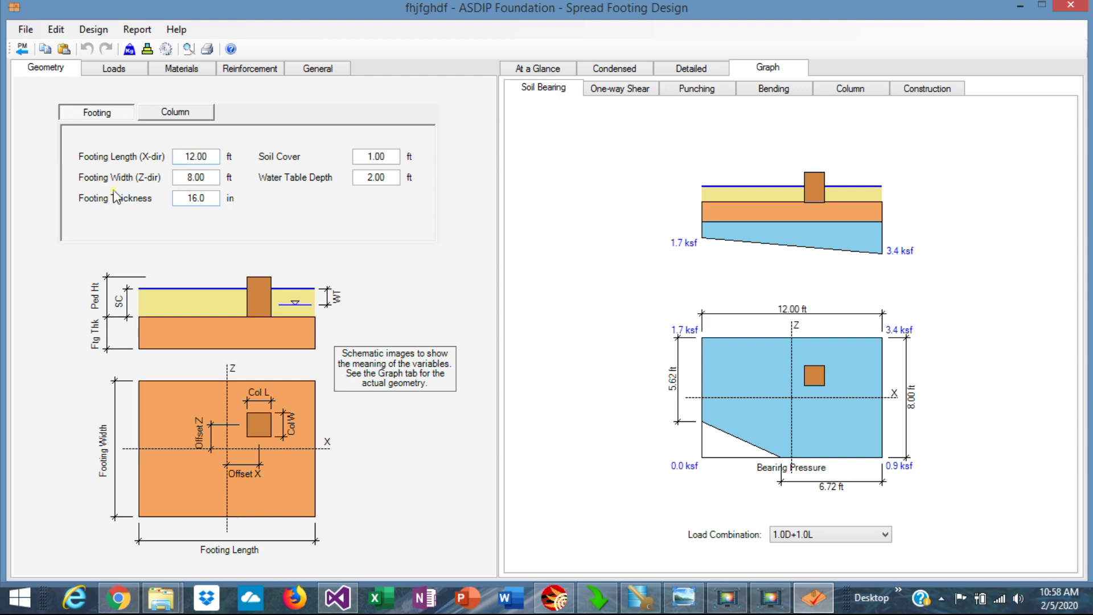
Try a 12 in column X offset, then restore it to 18.0 in.
{"action": "left_click", "coordinate": [211, 150]}
{"action": "left_click", "coordinate": [177, 113]}
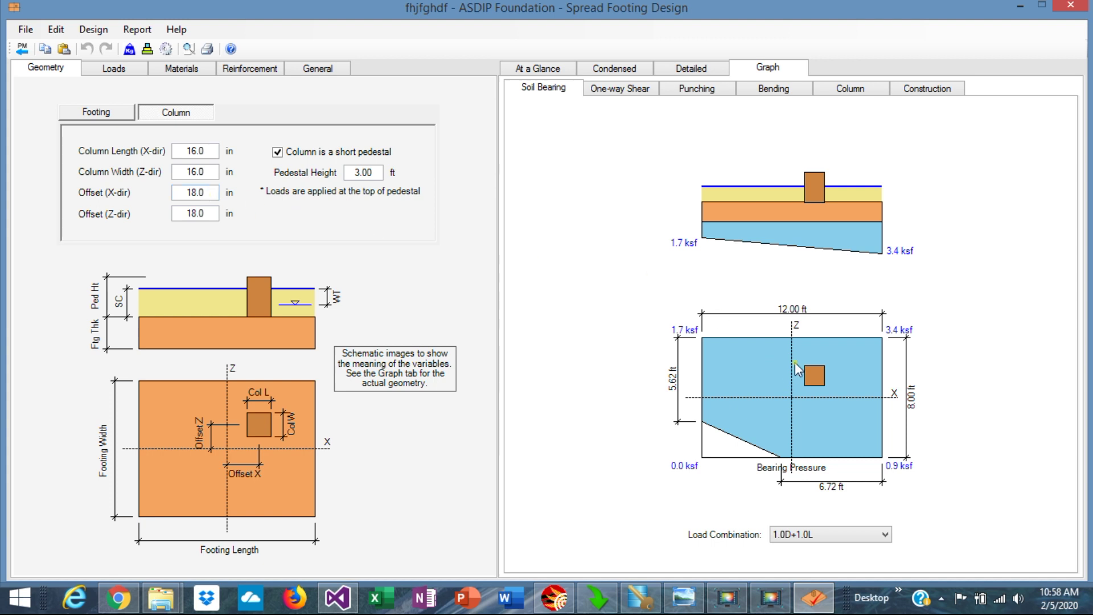
{"action": "left_click", "coordinate": [818, 380]}
{"action": "type", "text": "12"}
{"action": "key", "text": "Return"}
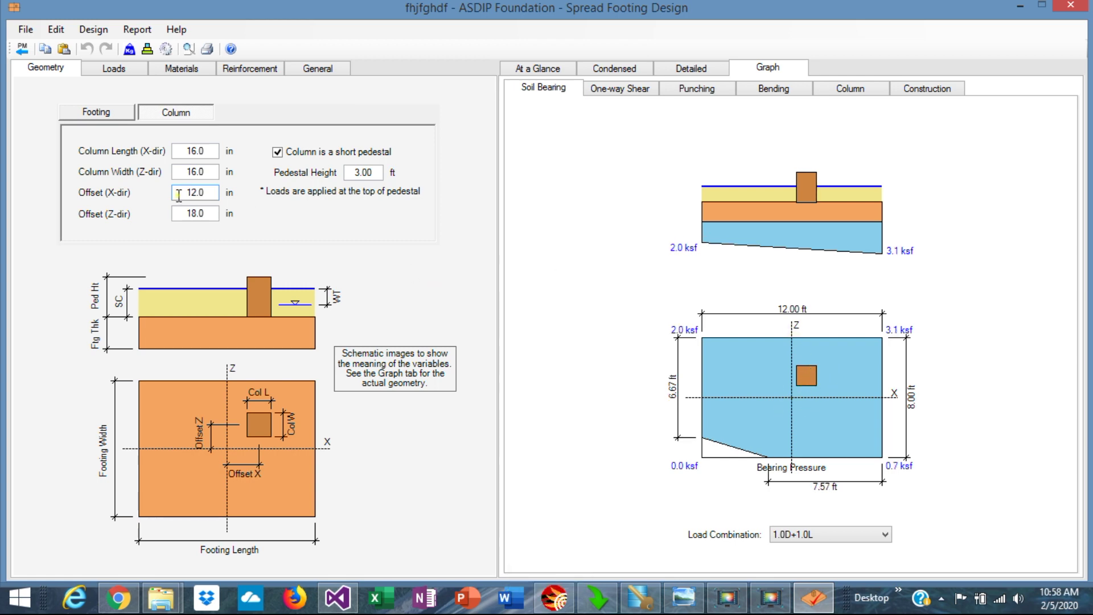
{"action": "double_click", "coordinate": [209, 194]}
{"action": "type", "text": "18"}
{"action": "key", "text": "Return"}
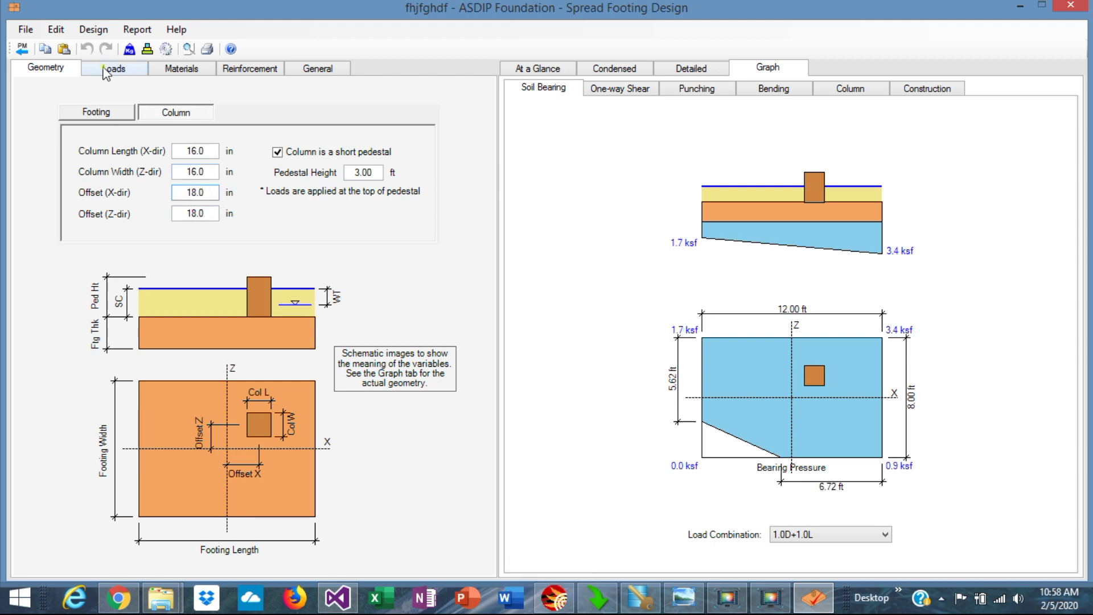
{"action": "left_click", "coordinate": [126, 68]}
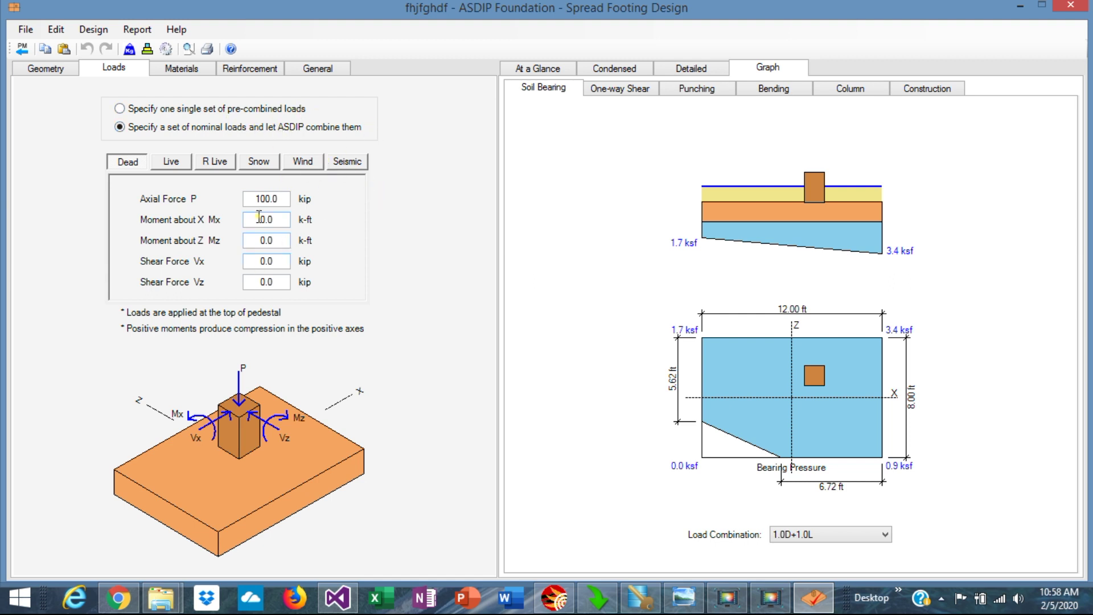
Compare pre-combined service and factored loads, then revert to nominal loads combined automatically.
{"action": "left_click", "coordinate": [121, 108]}
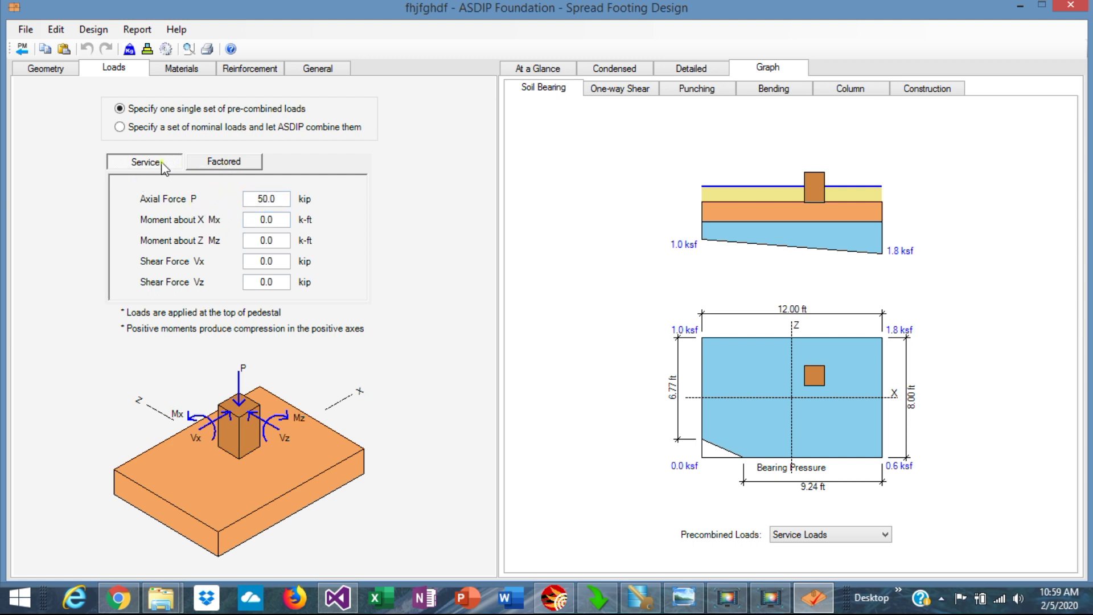
{"action": "left_click", "coordinate": [220, 165]}
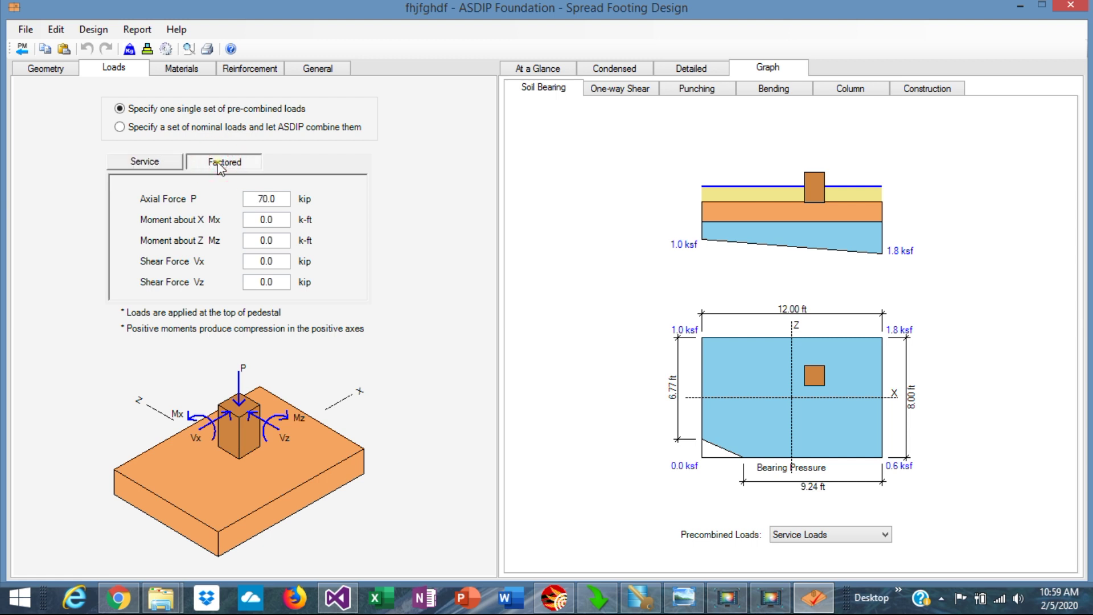
{"action": "left_click", "coordinate": [144, 162]}
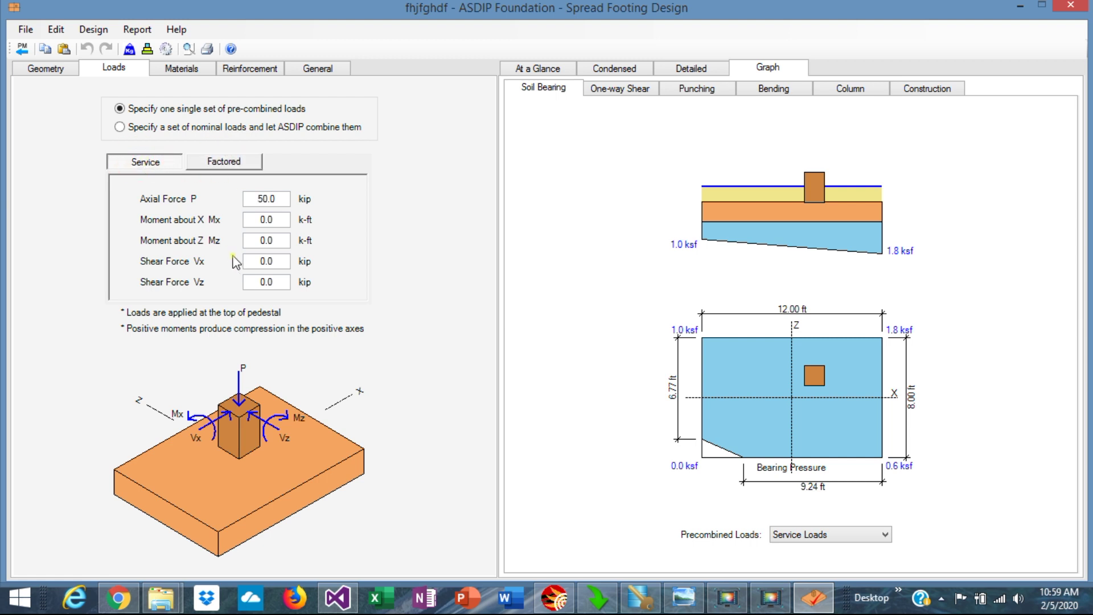
{"action": "left_click", "coordinate": [225, 161]}
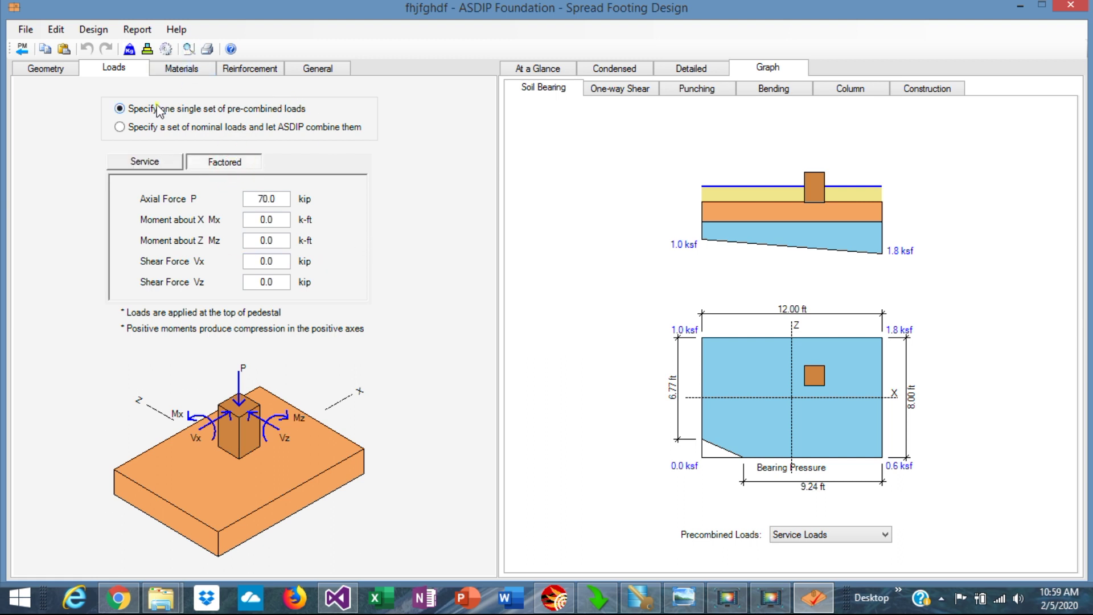
{"action": "left_click", "coordinate": [120, 128]}
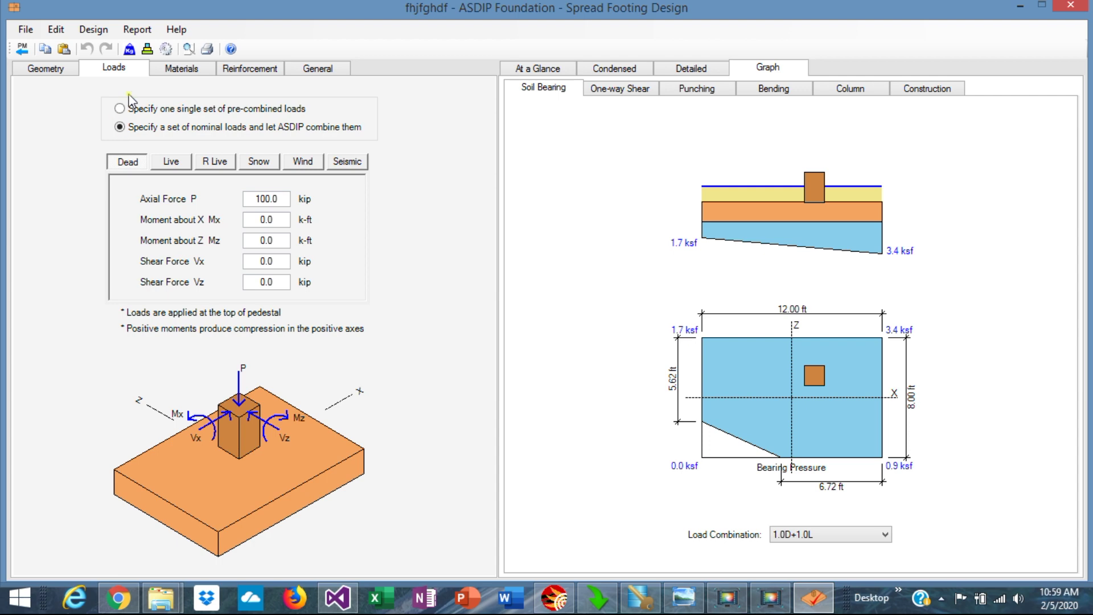
{"action": "left_click", "coordinate": [192, 69]}
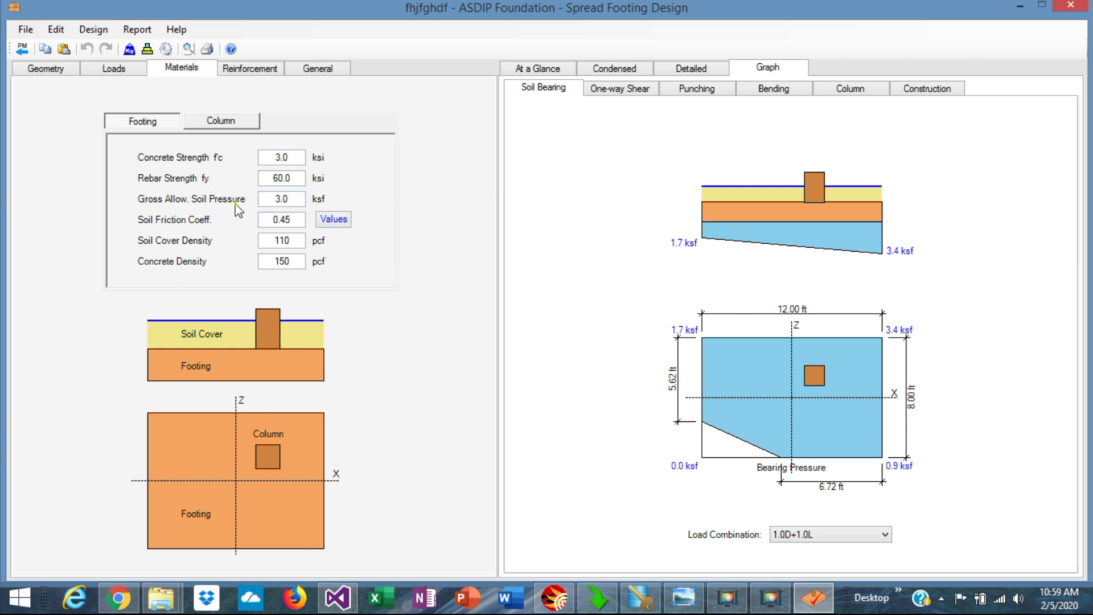
Review the column materials, then the footing reinforcement: 12 #6 bars each way, 3.0 in cover.
{"action": "left_click", "coordinate": [216, 126]}
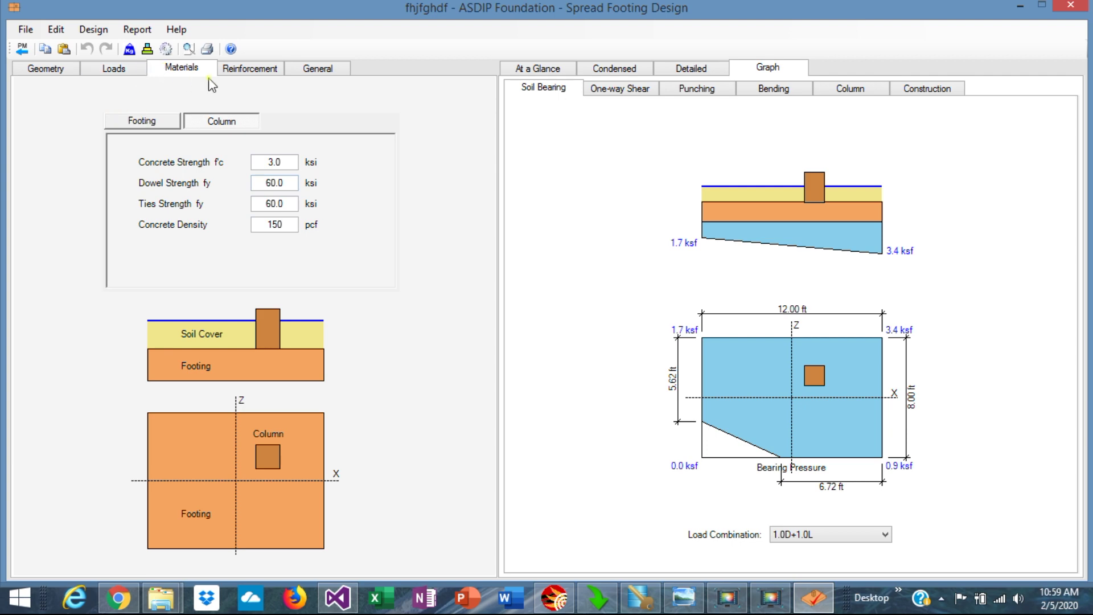
{"action": "left_click", "coordinate": [249, 69]}
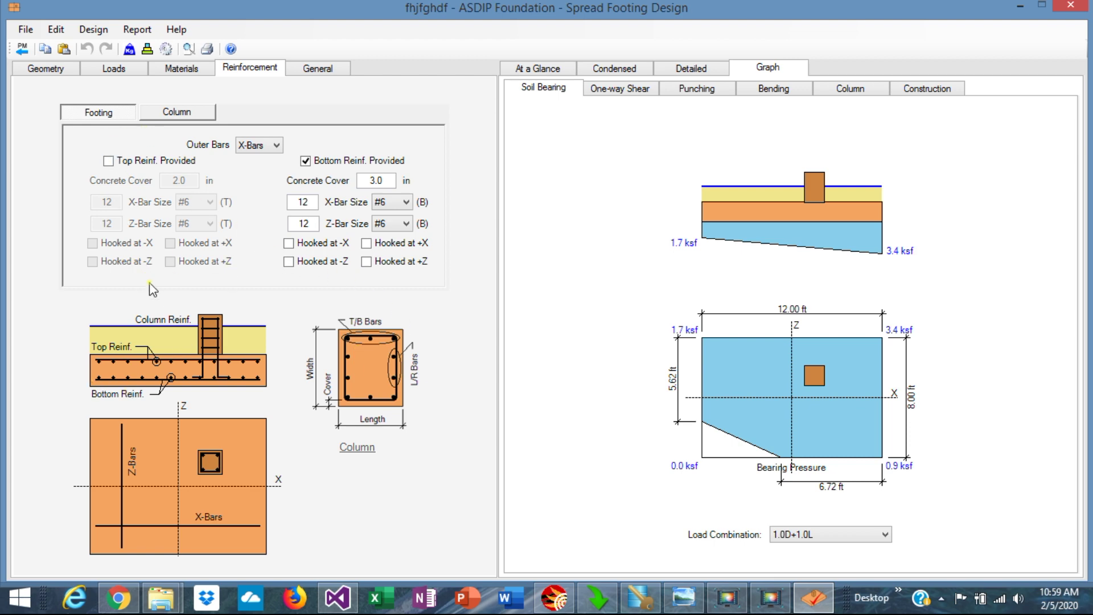
Toggle top and bottom footing reinforcement off and on, then review column reinforcement and checks.
{"action": "left_click", "coordinate": [108, 161]}
{"action": "left_click", "coordinate": [108, 161]}
{"action": "left_click", "coordinate": [306, 162]}
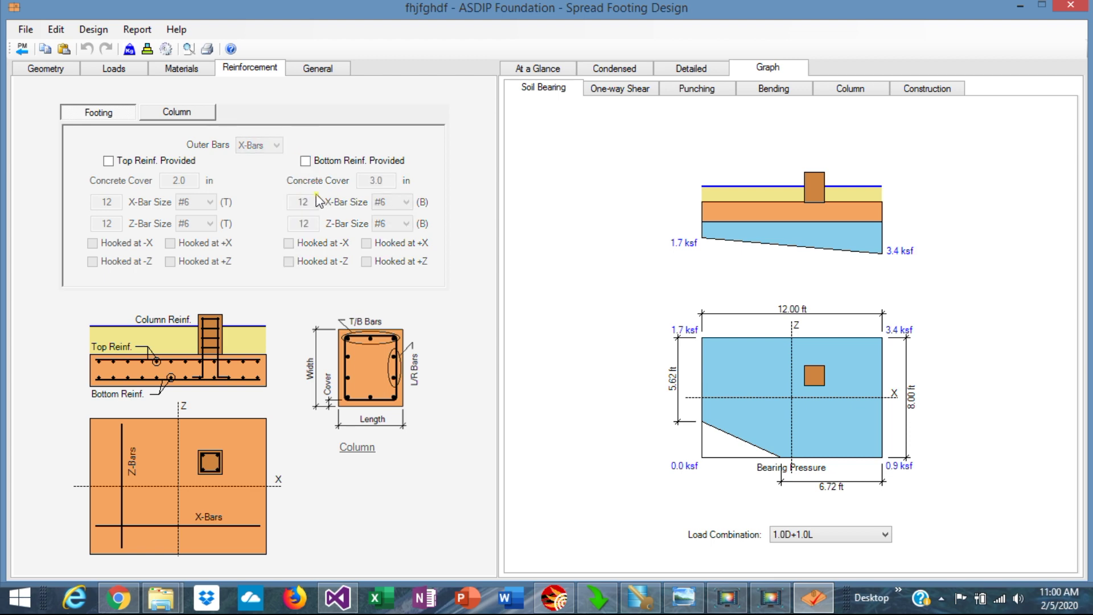
{"action": "left_click", "coordinate": [305, 163]}
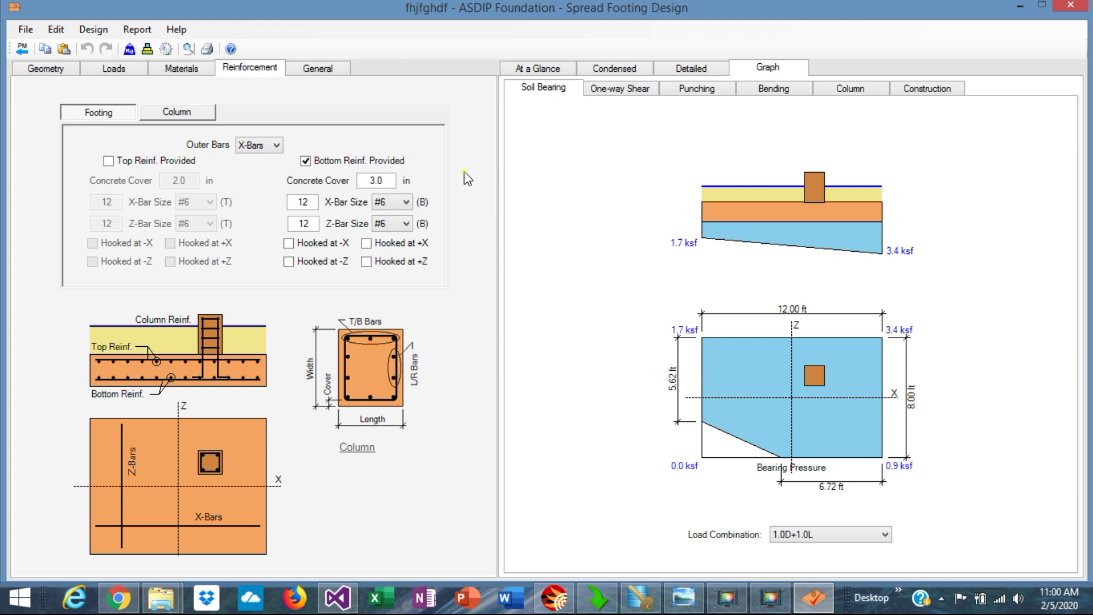
{"action": "left_click", "coordinate": [177, 110]}
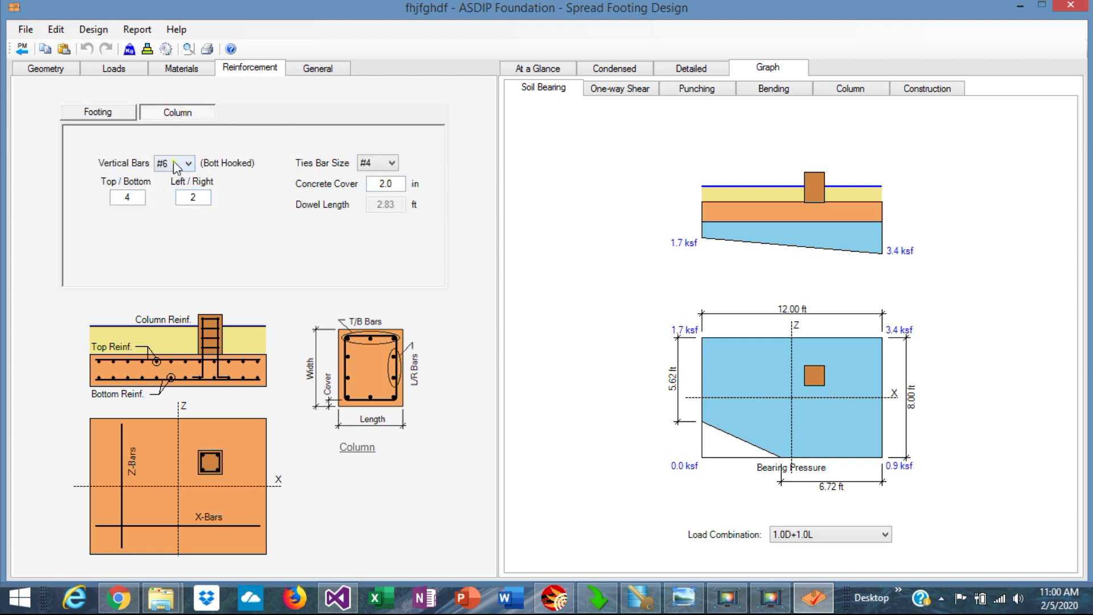
{"action": "left_click", "coordinate": [539, 68]}
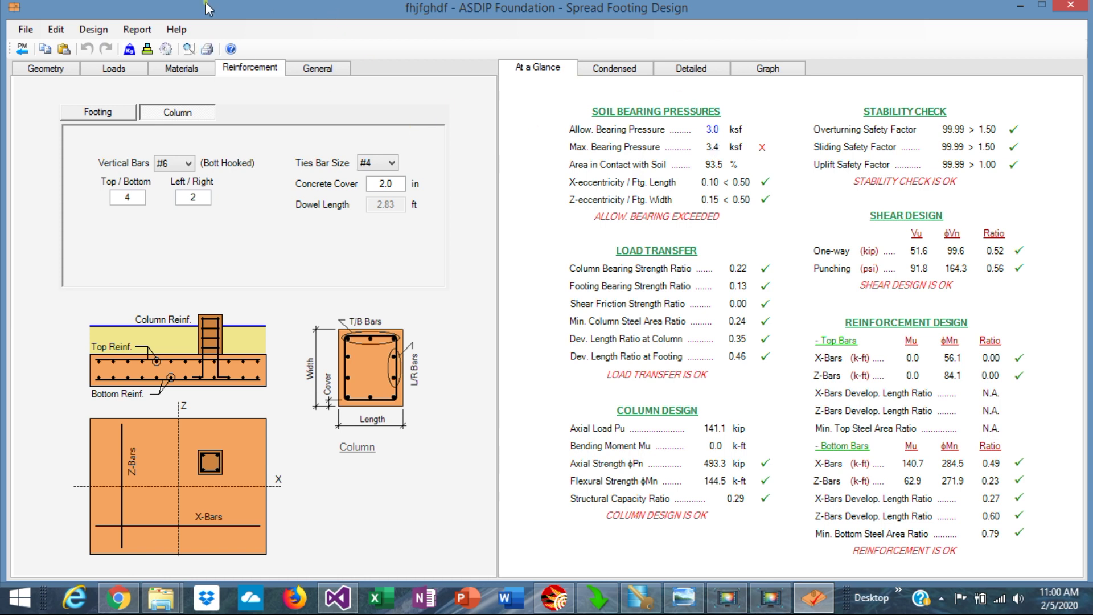
Widen the footing to 9.00 ft so max bearing drops to 2.9 ksf and passes.
{"action": "left_click", "coordinate": [36, 73]}
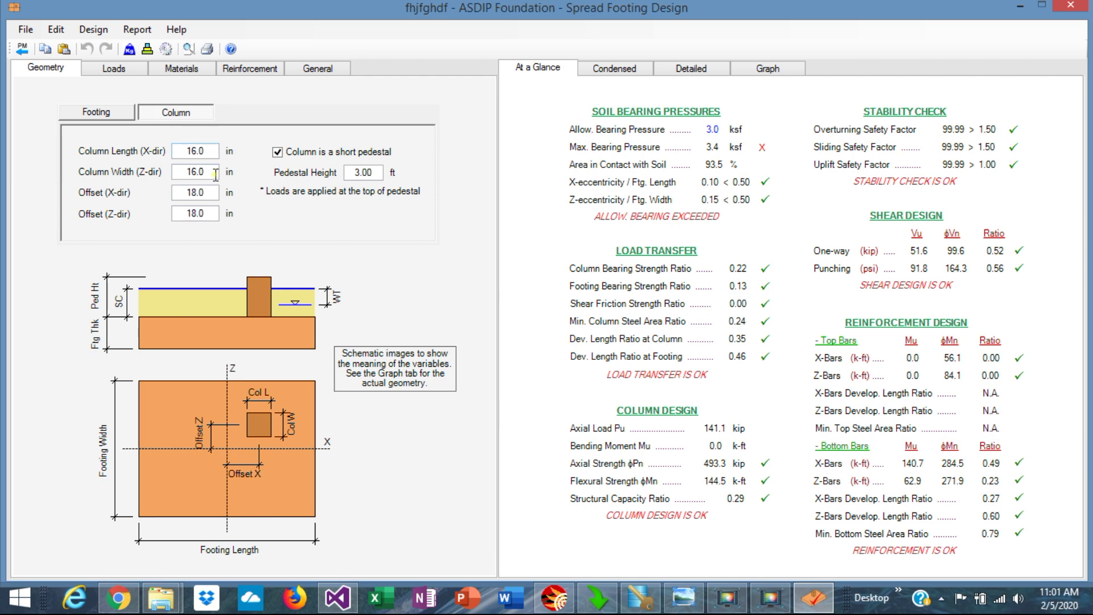
{"action": "left_click", "coordinate": [104, 114]}
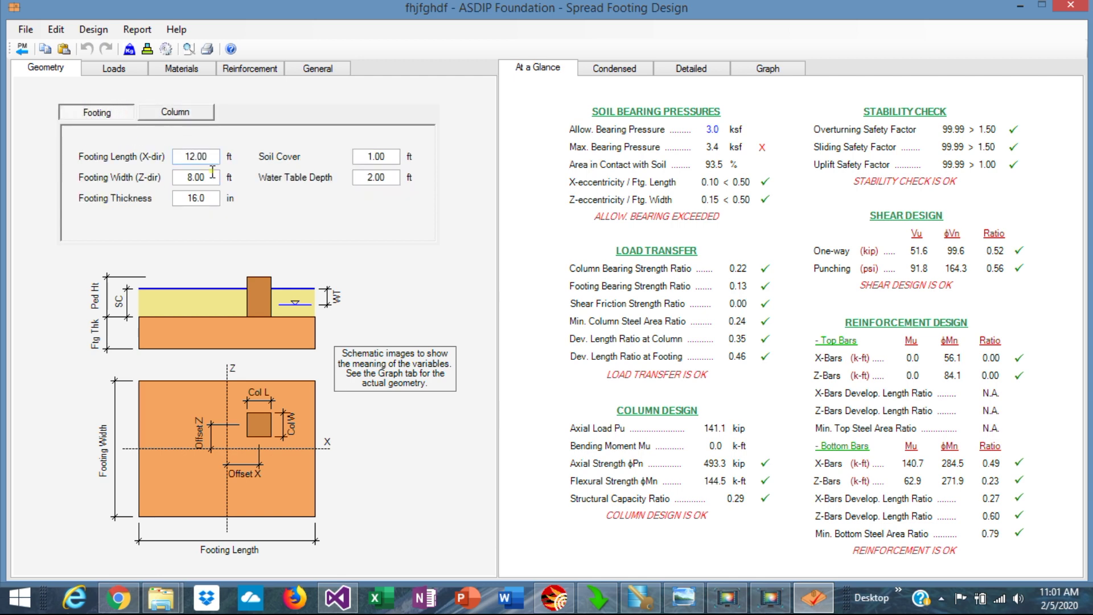
{"action": "left_click", "coordinate": [211, 172]}
{"action": "type", "text": "9"}
{"action": "key", "text": "Return"}
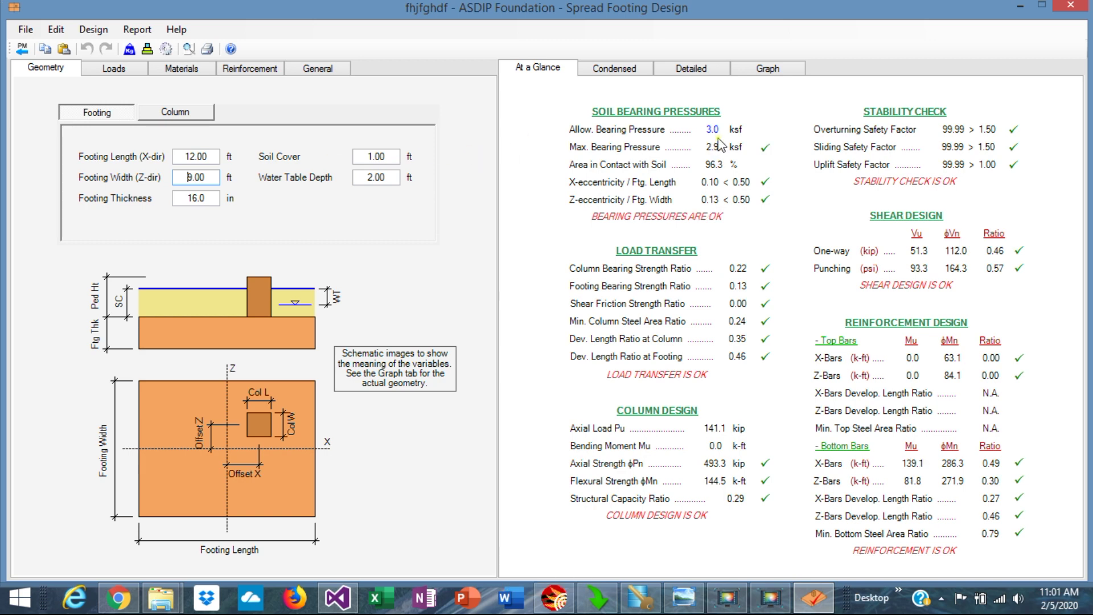
{"action": "left_click", "coordinate": [771, 69]}
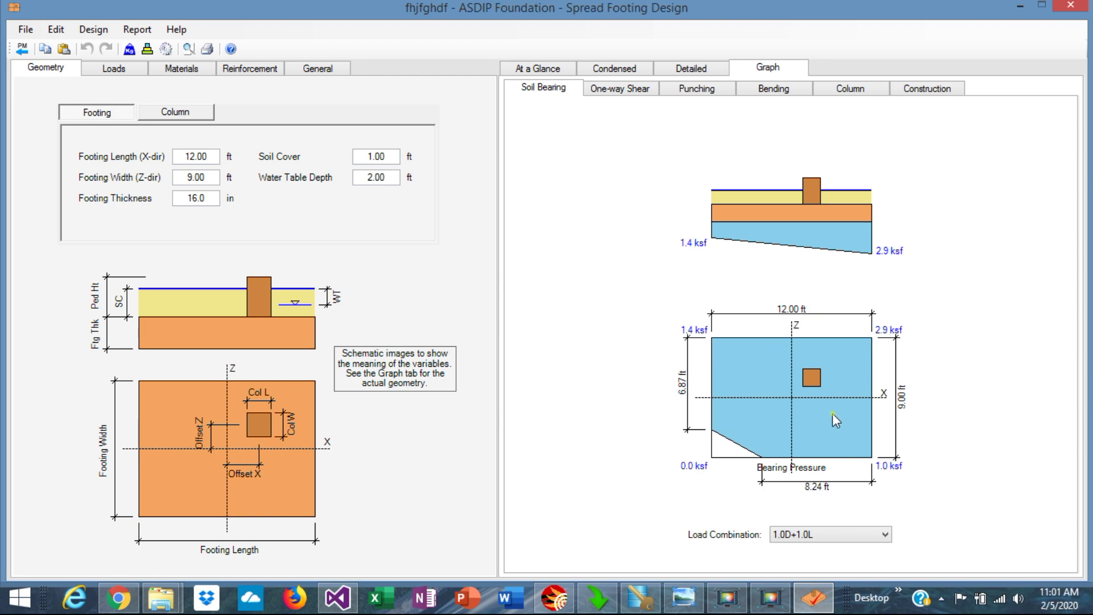
Read through the condensed results: transfer, flexure and column checks OK, 0.29 biaxial ratio.
{"action": "left_click", "coordinate": [614, 69]}
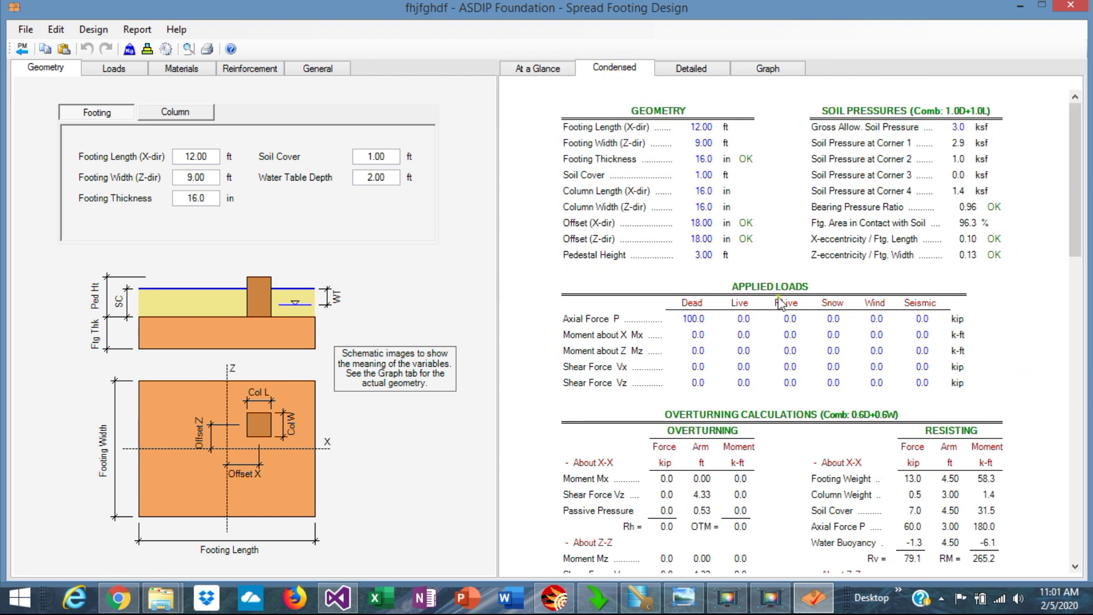
{"action": "scroll", "coordinate": [779, 305], "scroll_direction": "down", "scroll_amount": 3}
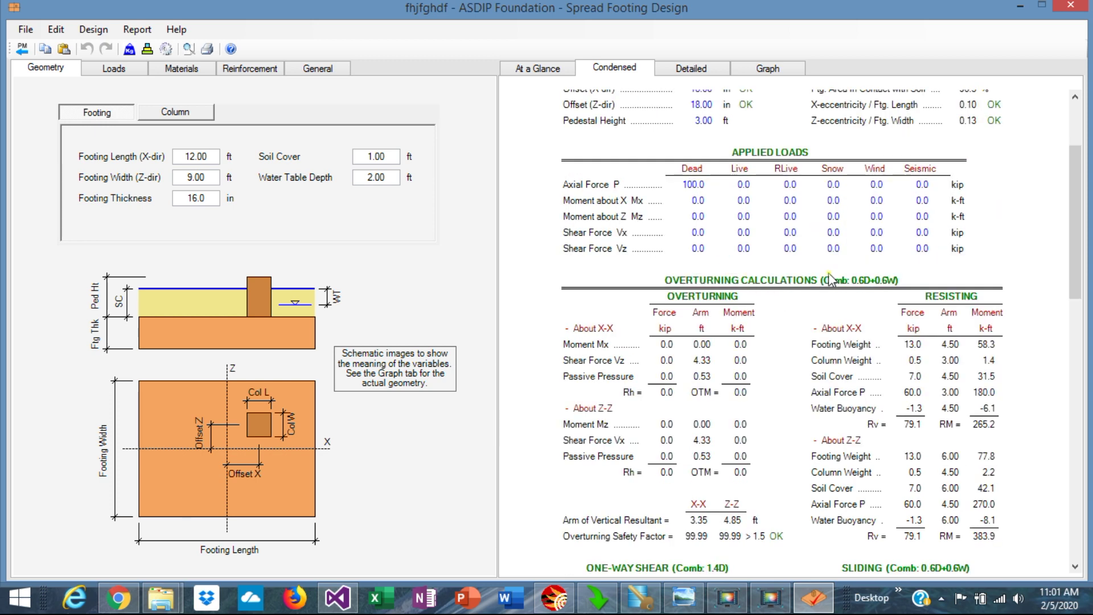
{"action": "scroll", "coordinate": [783, 315], "scroll_direction": "down", "scroll_amount": 2}
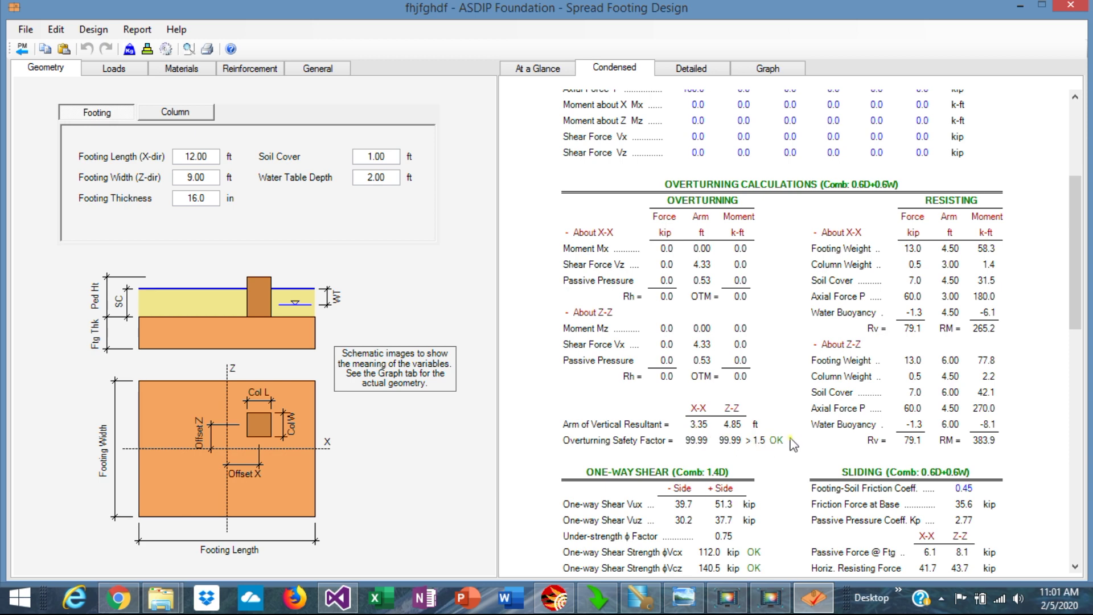
{"action": "scroll", "coordinate": [795, 443], "scroll_direction": "down", "scroll_amount": 3}
{"action": "scroll", "coordinate": [794, 442], "scroll_direction": "down", "scroll_amount": 3}
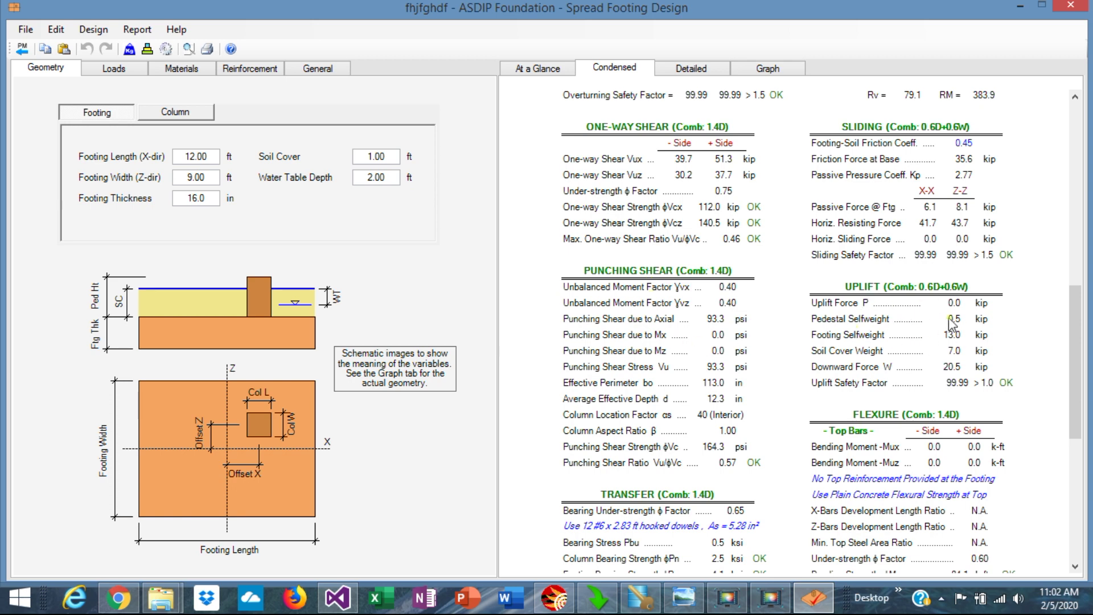
{"action": "scroll", "coordinate": [760, 357], "scroll_direction": "down", "scroll_amount": 6}
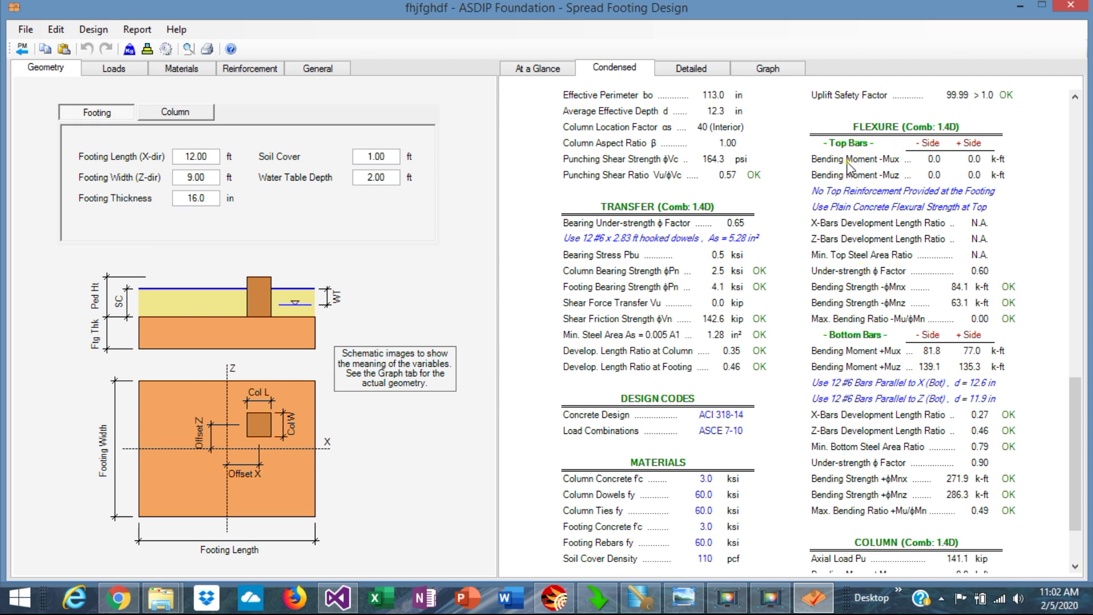
{"action": "scroll", "coordinate": [911, 296], "scroll_direction": "down", "scroll_amount": 2}
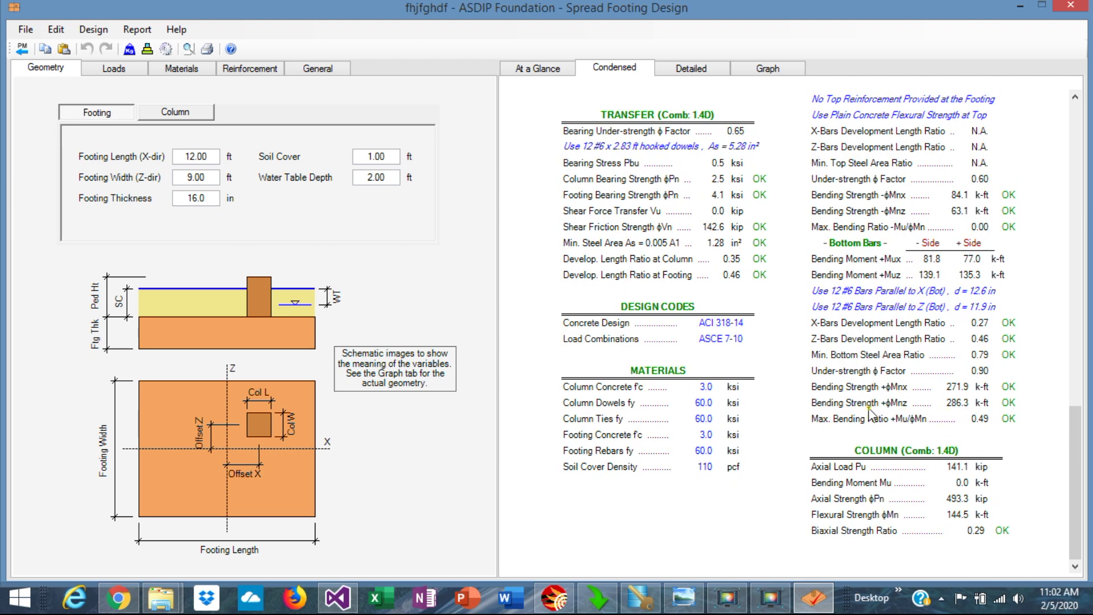
Read through the detailed calculation report down to the ACI 318-14 and ASCE 7-10 codes.
{"action": "left_click", "coordinate": [695, 71]}
{"action": "scroll", "coordinate": [808, 306], "scroll_direction": "down", "scroll_amount": 5}
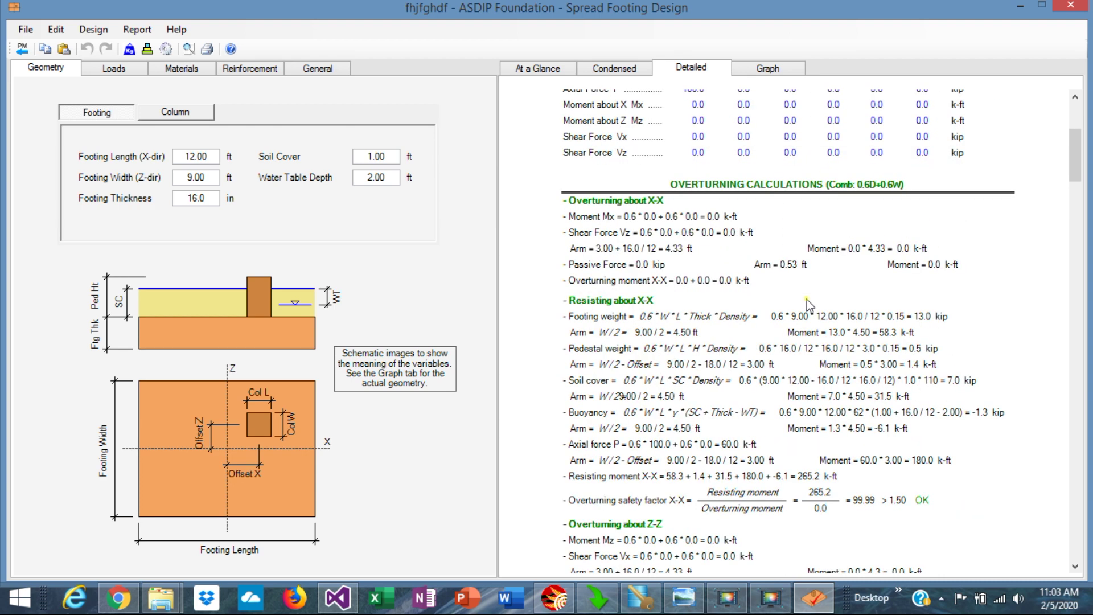
{"action": "scroll", "coordinate": [809, 306], "scroll_direction": "down", "scroll_amount": 2}
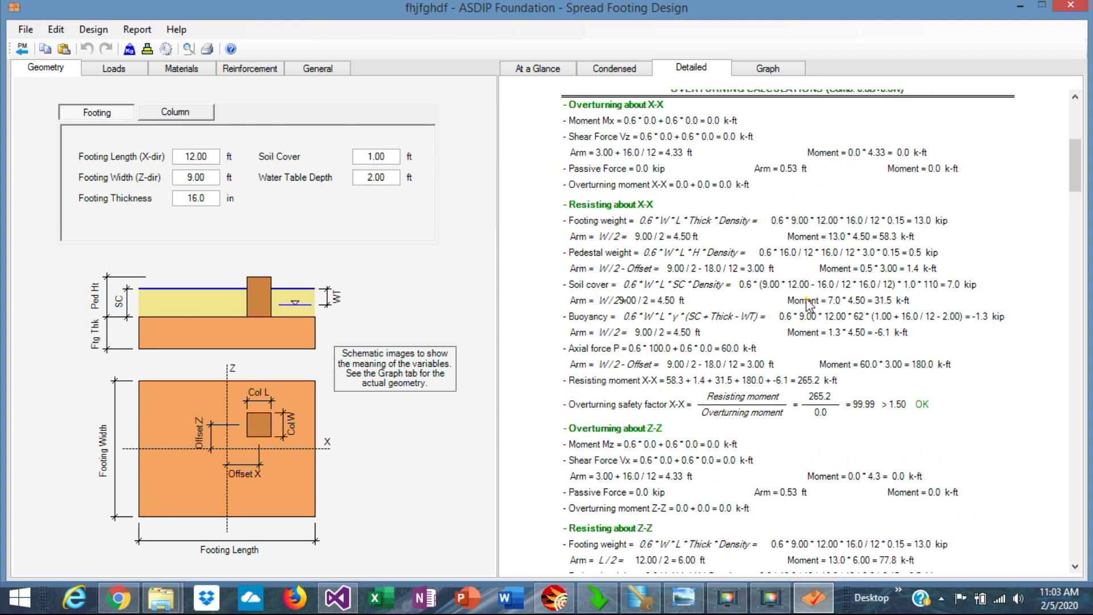
{"action": "scroll", "coordinate": [928, 435], "scroll_direction": "down", "scroll_amount": 4}
{"action": "scroll", "coordinate": [927, 435], "scroll_direction": "down", "scroll_amount": 10}
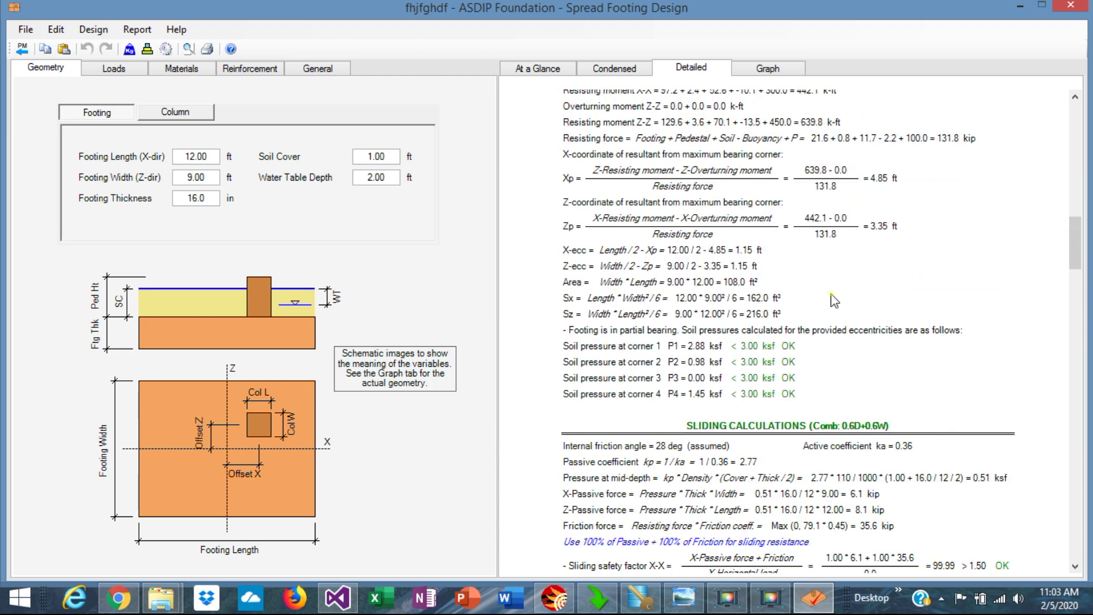
{"action": "scroll", "coordinate": [834, 300], "scroll_direction": "down", "scroll_amount": 4}
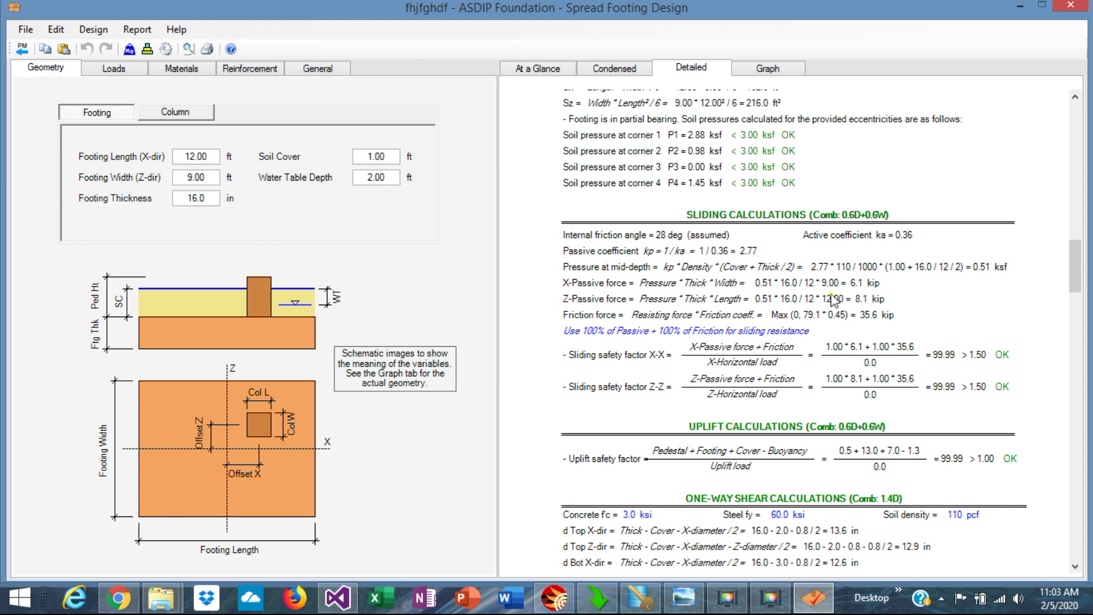
{"action": "scroll", "coordinate": [832, 298], "scroll_direction": "down", "scroll_amount": 4}
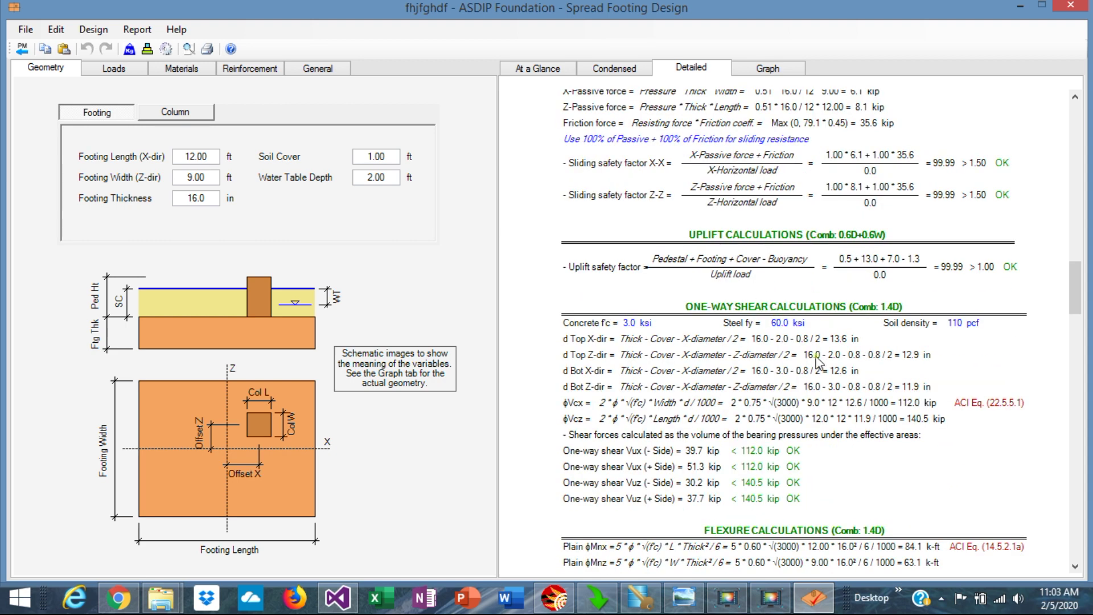
{"action": "scroll", "coordinate": [772, 392], "scroll_direction": "down", "scroll_amount": 2}
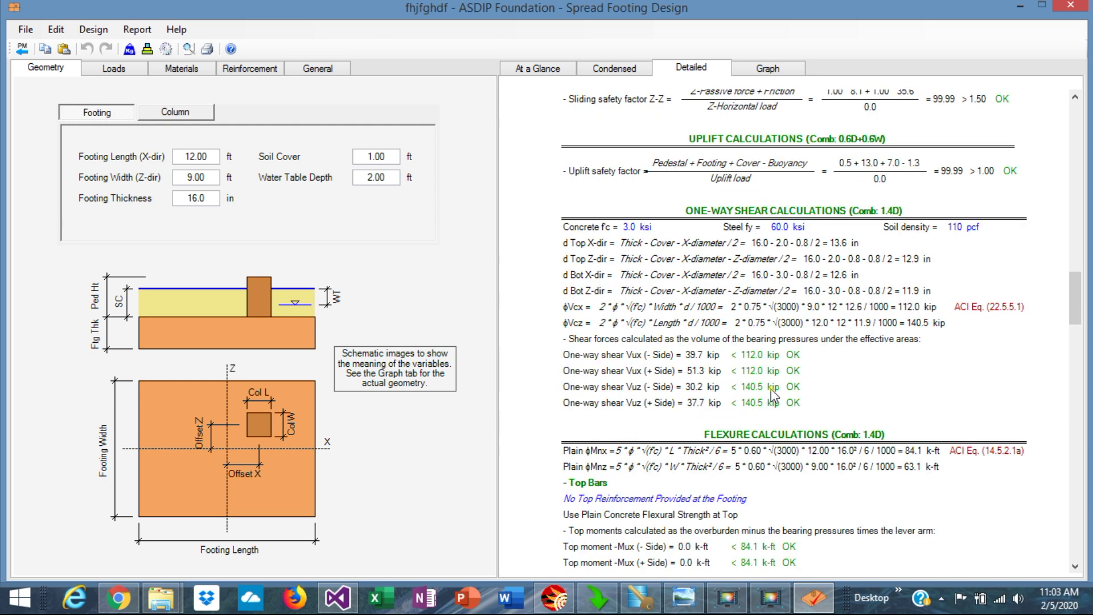
{"action": "scroll", "coordinate": [870, 420], "scroll_direction": "down", "scroll_amount": 2}
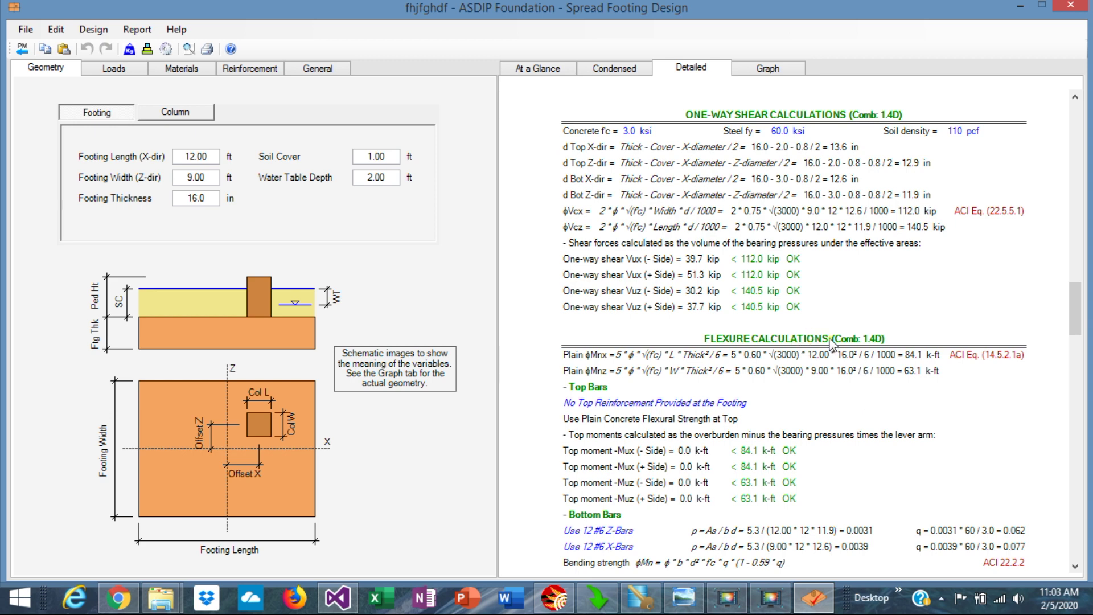
{"action": "scroll", "coordinate": [889, 321], "scroll_direction": "down", "scroll_amount": 2}
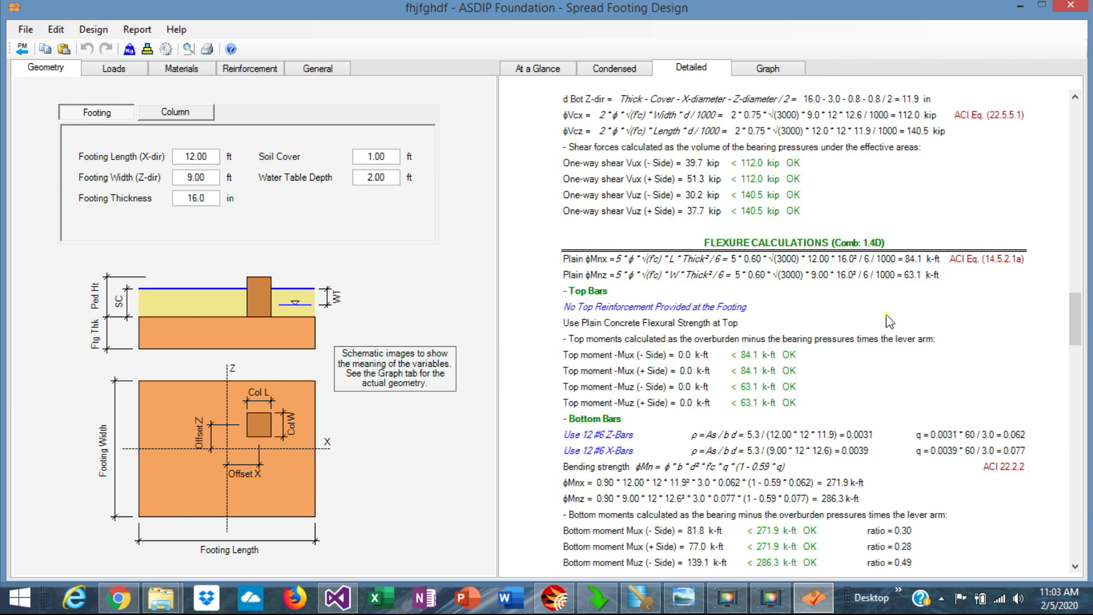
{"action": "scroll", "coordinate": [889, 322], "scroll_direction": "down", "scroll_amount": 2}
{"action": "scroll", "coordinate": [848, 190], "scroll_direction": "down", "scroll_amount": 10}
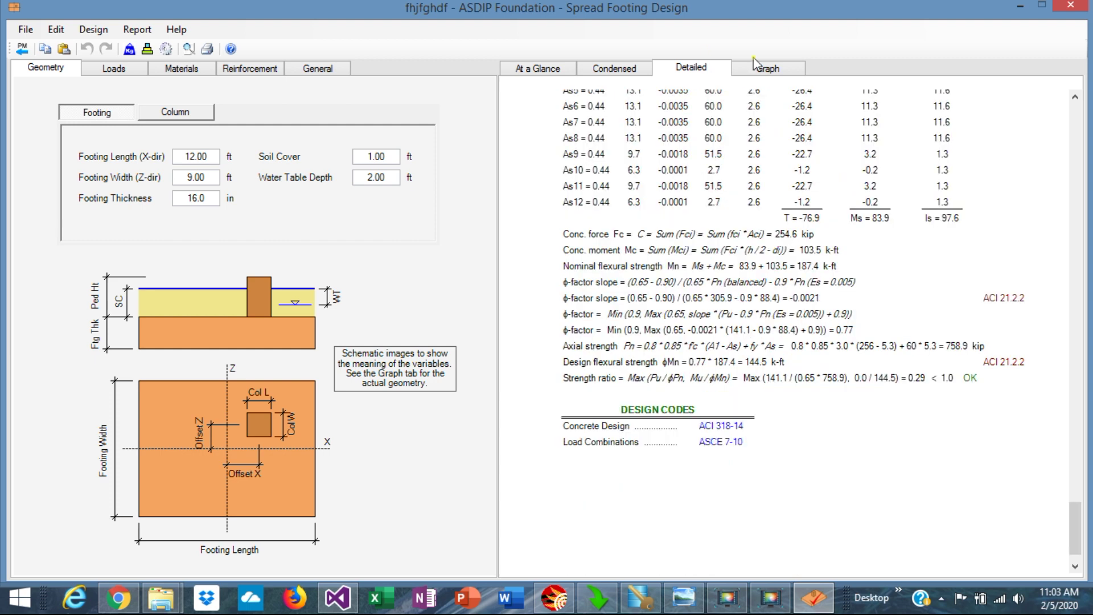
Step through the spread footing's soil bearing, one-way shear, punching, bending, column and construction graphs.
{"action": "left_click", "coordinate": [769, 67]}
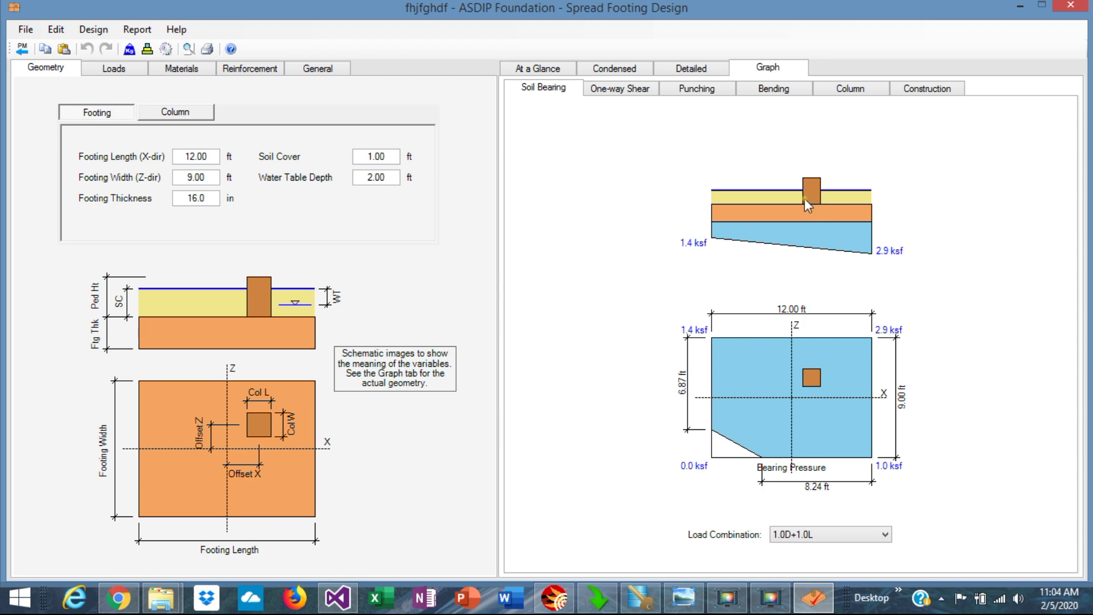
{"action": "left_click", "coordinate": [613, 90]}
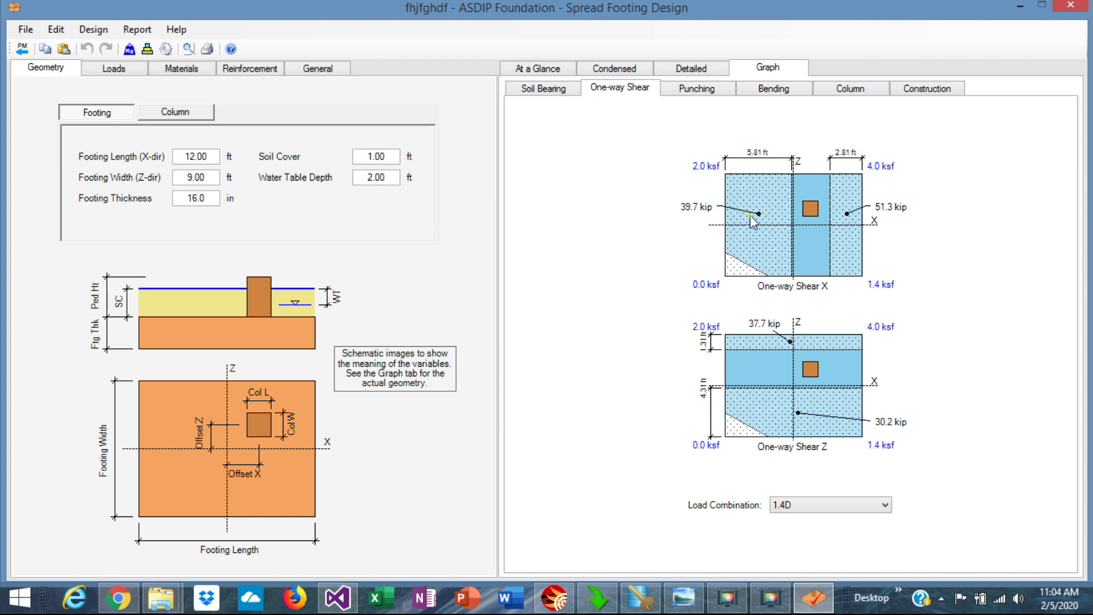
{"action": "left_click", "coordinate": [696, 89]}
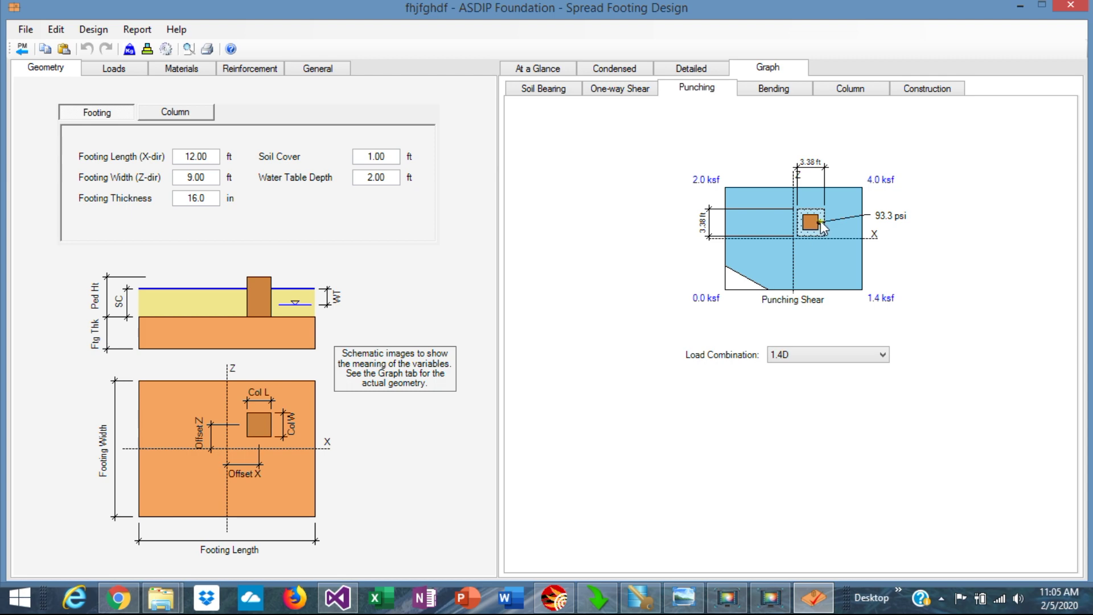
{"action": "left_click", "coordinate": [778, 89]}
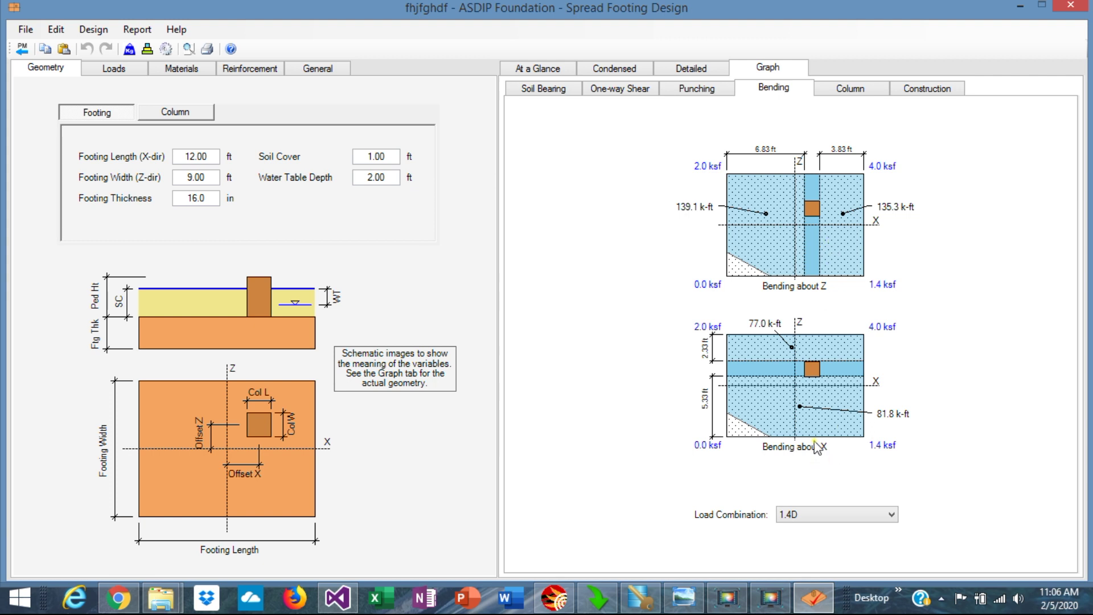
{"action": "left_click", "coordinate": [856, 91]}
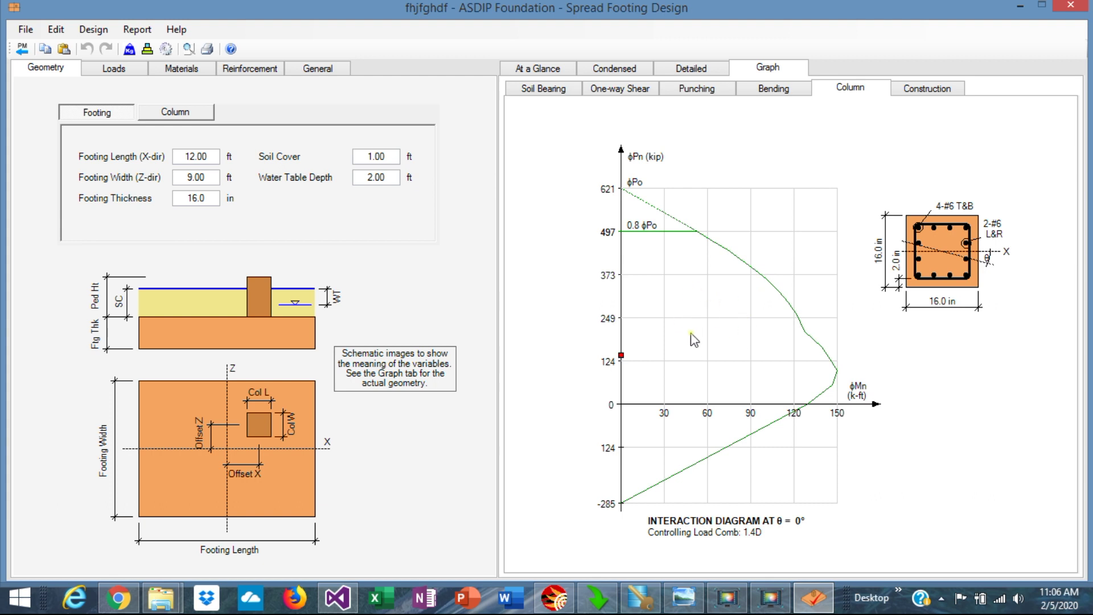
{"action": "left_click", "coordinate": [942, 89]}
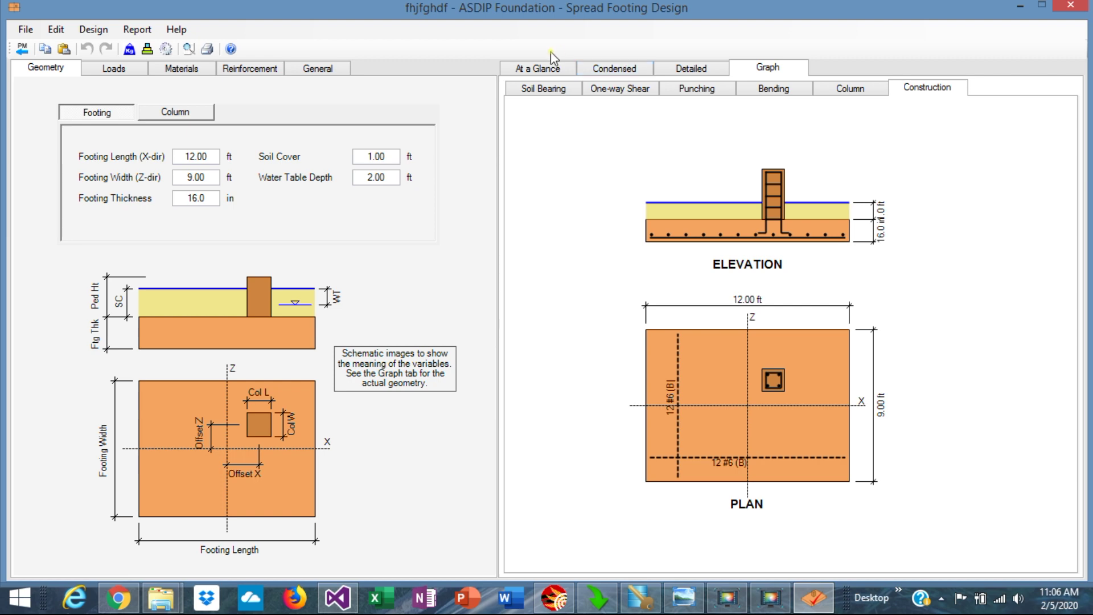
Preview the four-page calculation report, then close it and the Spread Footing Design window.
{"action": "key", "text": "ctrl+p"}
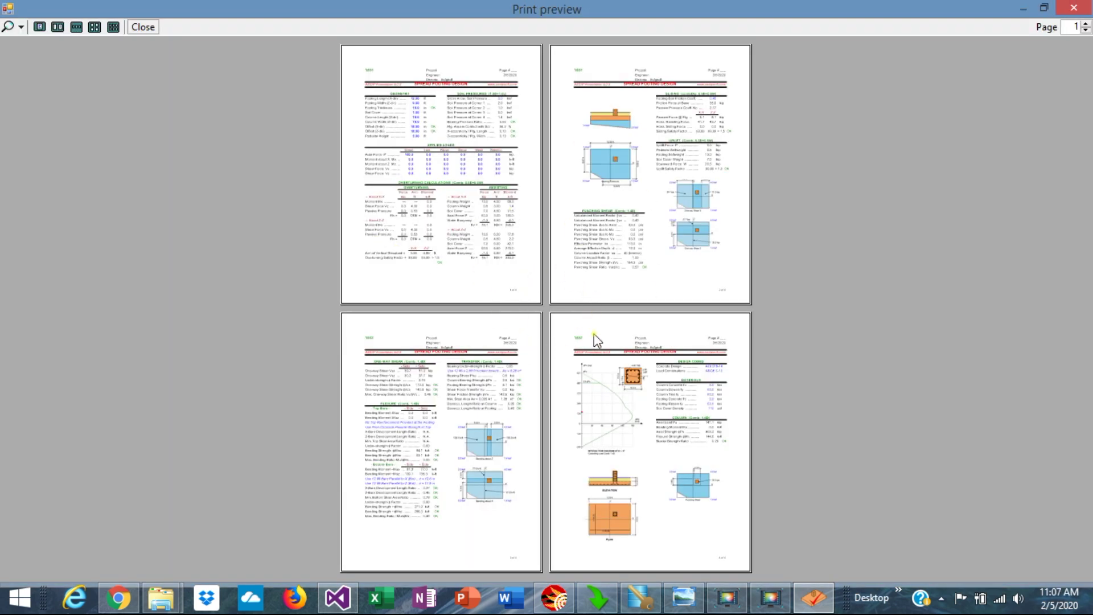
{"action": "left_click", "coordinate": [1070, 8]}
{"action": "left_click", "coordinate": [1068, 8]}
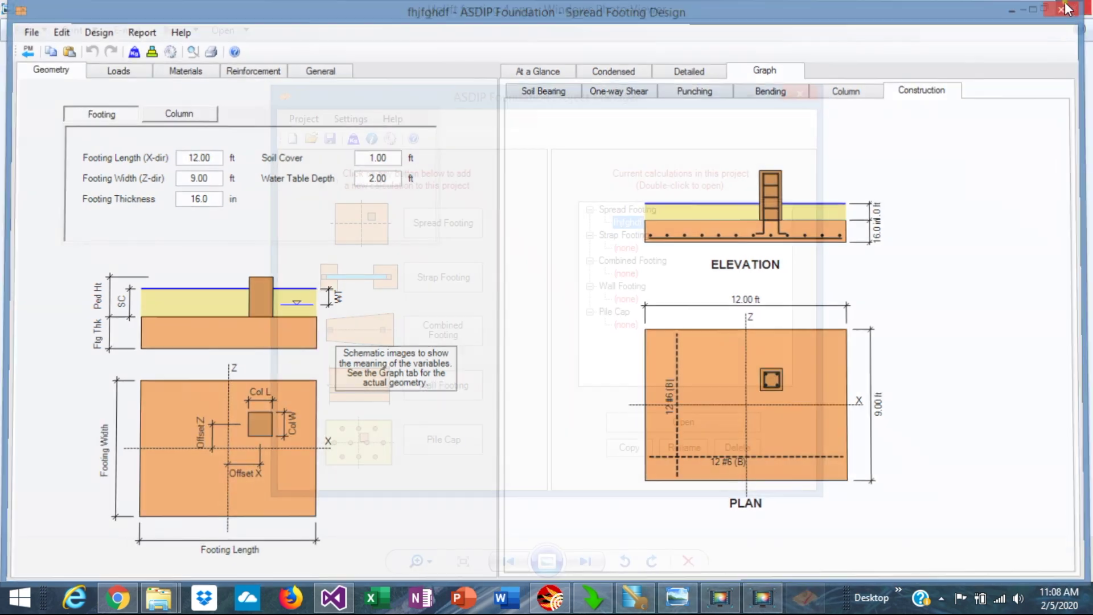
Add a strap footing calculation named 'sdghgsd' and open it from the calculations tree.
{"action": "left_click", "coordinate": [444, 281]}
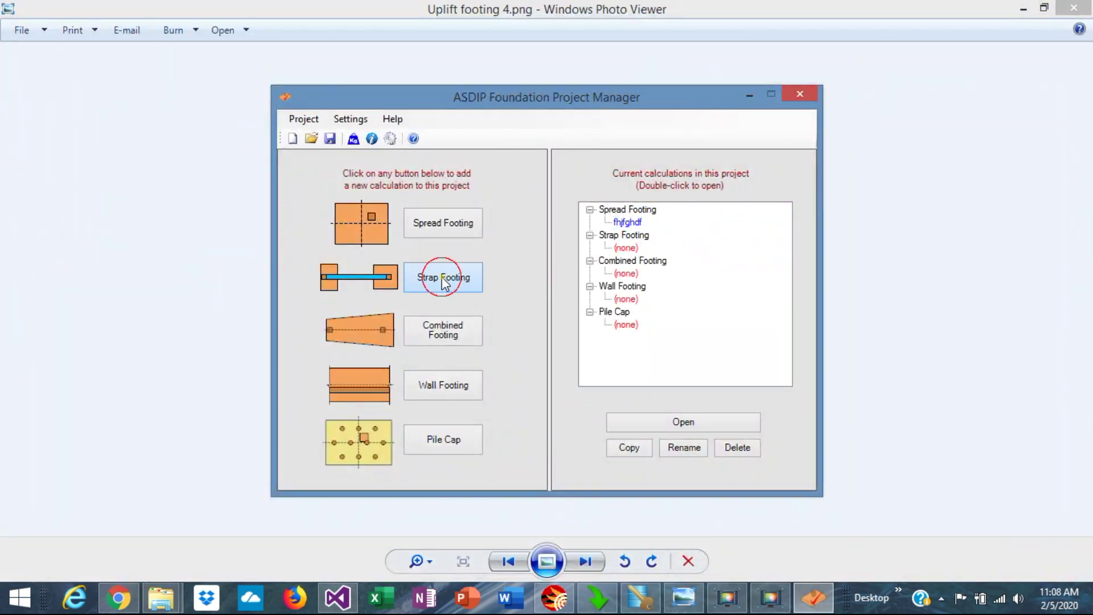
{"action": "type", "text": "sdghgsd"}
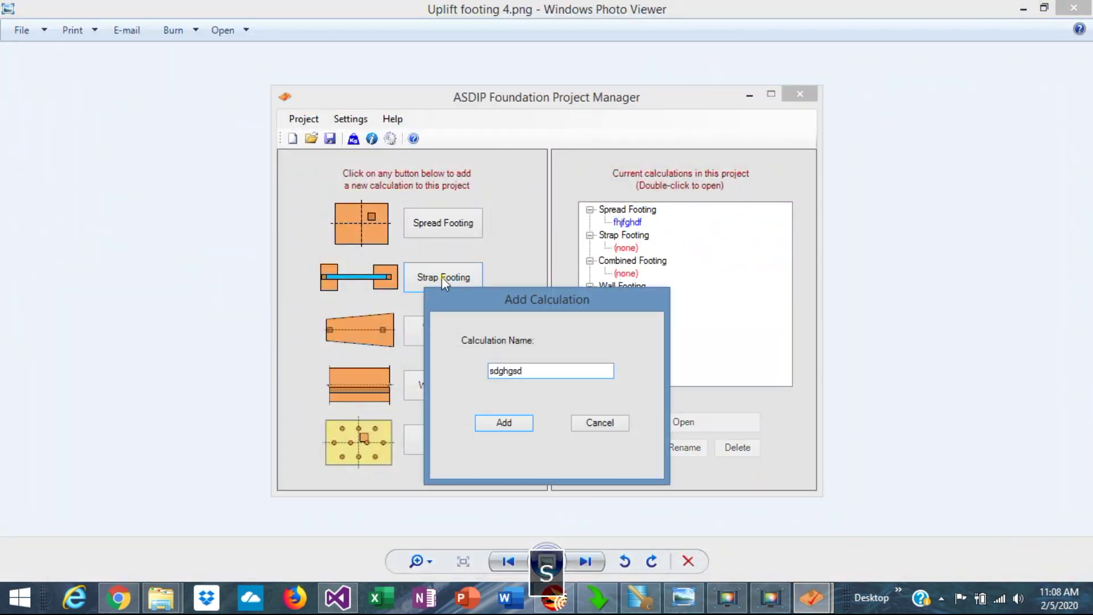
{"action": "left_click", "coordinate": [506, 422]}
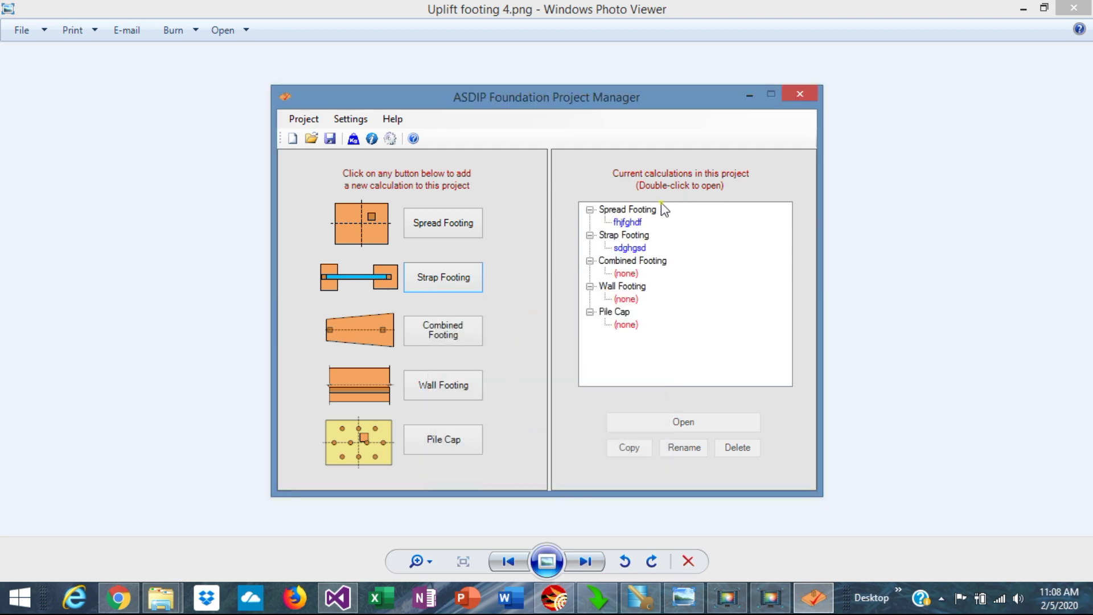
{"action": "double_click", "coordinate": [628, 250]}
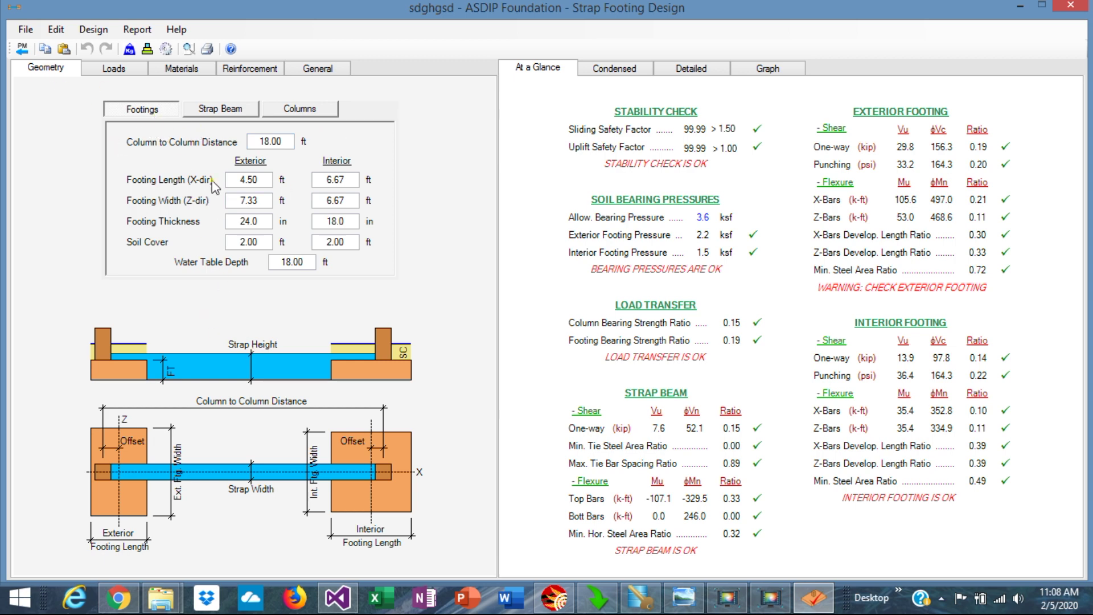
Review the strap beam and column geometry, then switch loads to 'Specify a set of nominal loads'.
{"action": "left_click", "coordinate": [231, 111]}
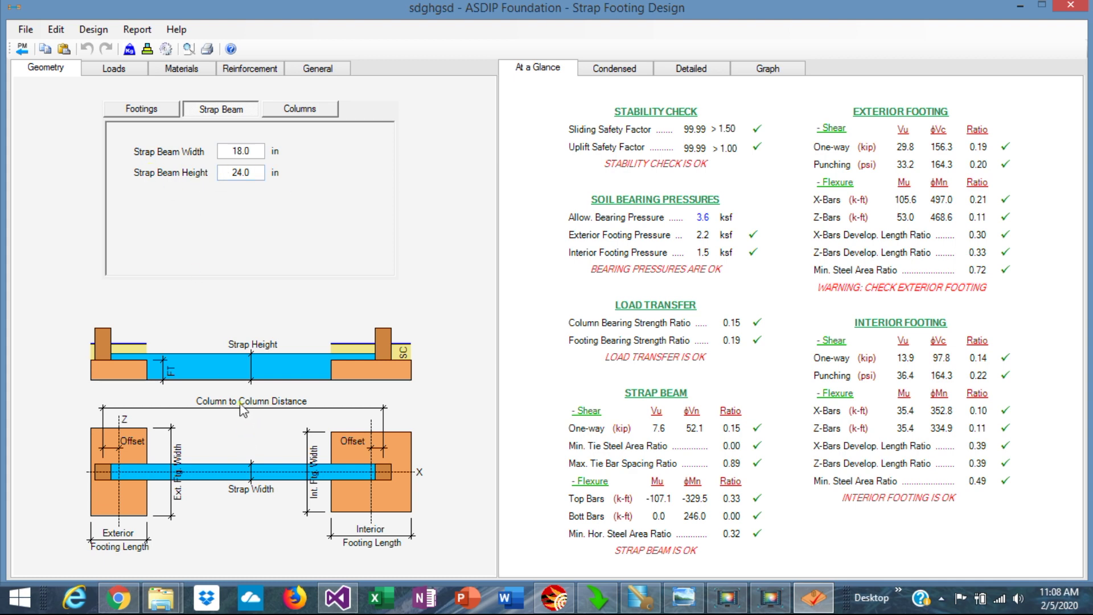
{"action": "left_click", "coordinate": [300, 108]}
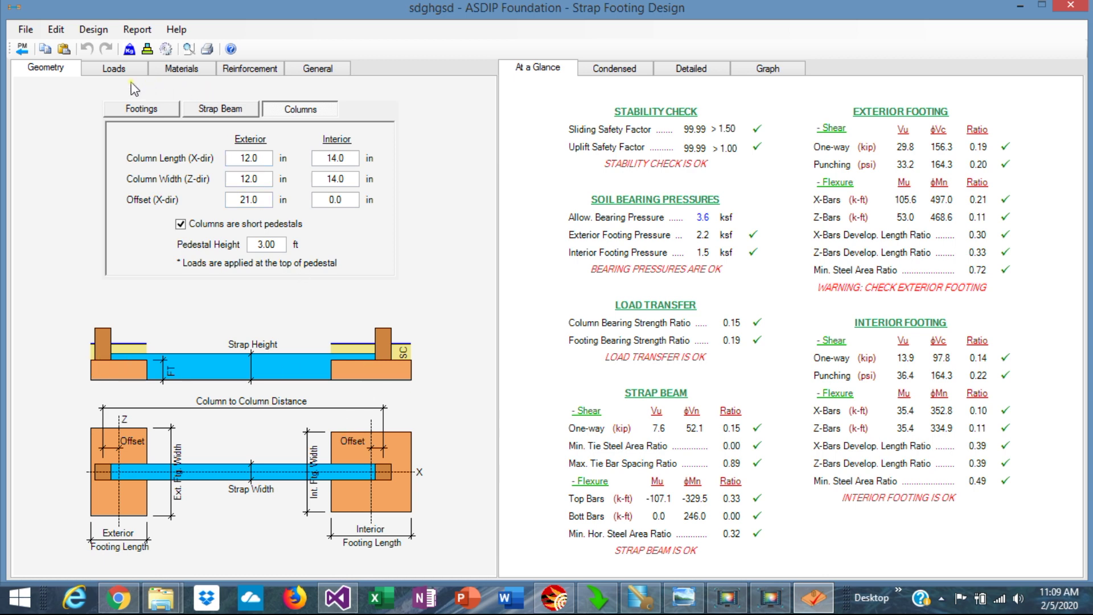
{"action": "left_click", "coordinate": [115, 69]}
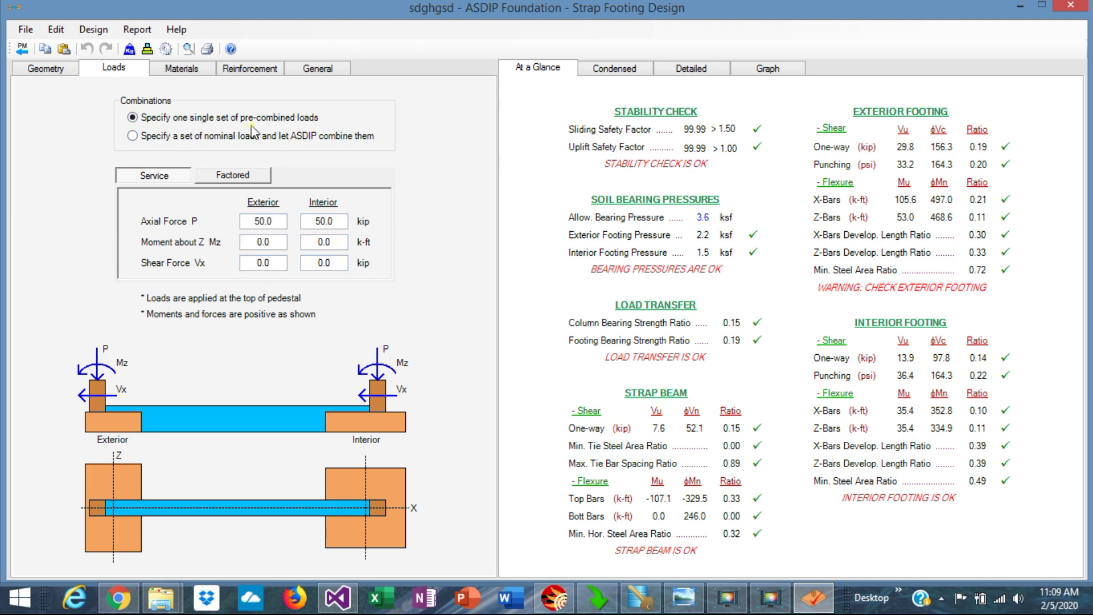
{"action": "left_click", "coordinate": [132, 138]}
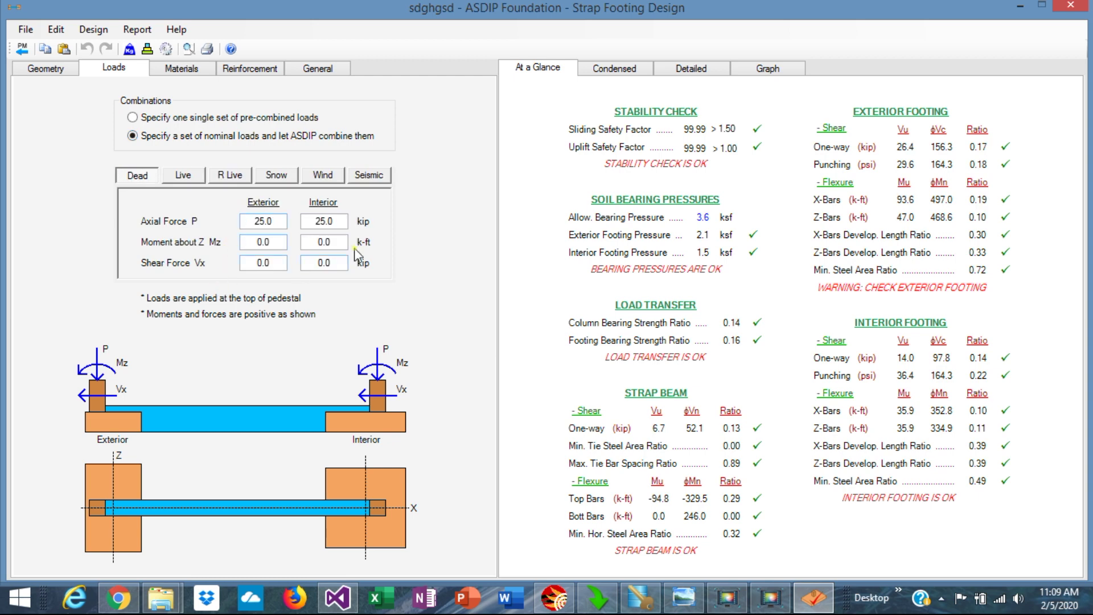
Browse the material and strap beam and column reinforcement inputs, then show the condensed results.
{"action": "left_click", "coordinate": [182, 68]}
{"action": "left_click", "coordinate": [249, 68]}
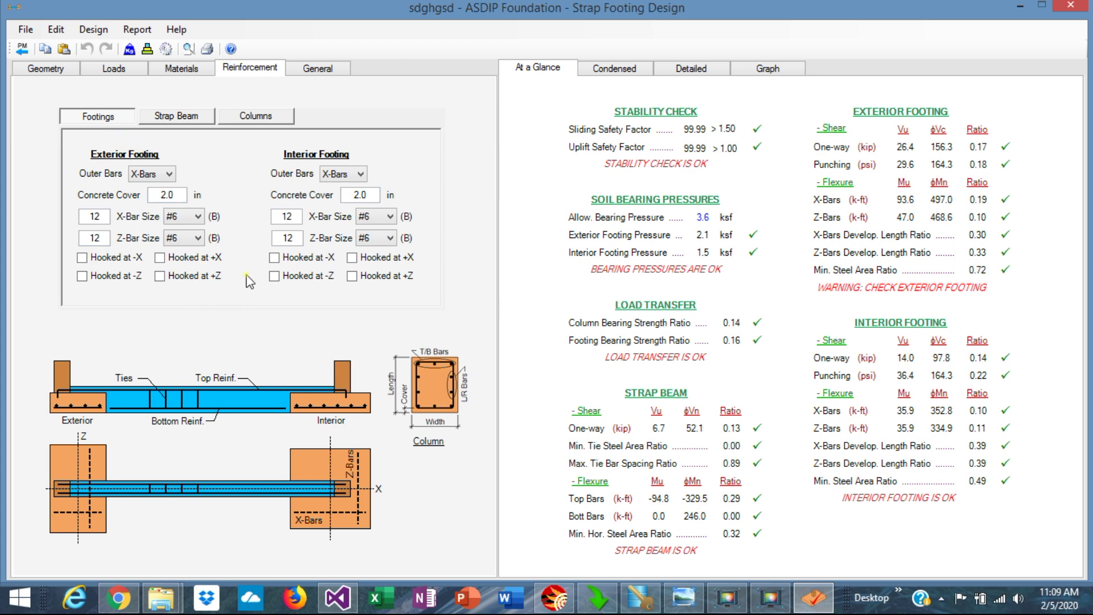
{"action": "left_click", "coordinate": [178, 117]}
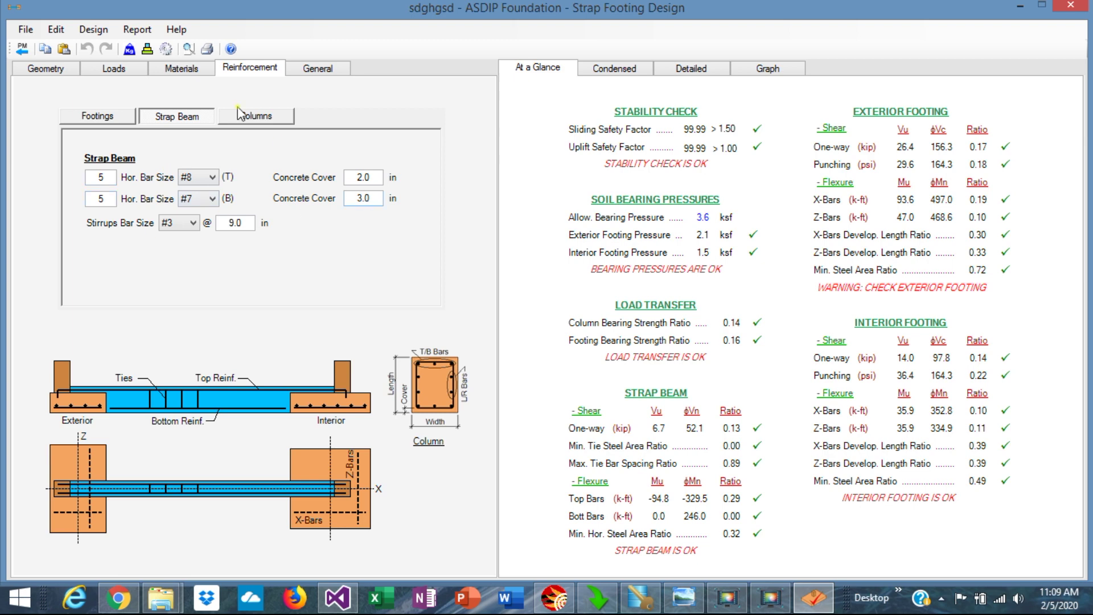
{"action": "left_click", "coordinate": [269, 118]}
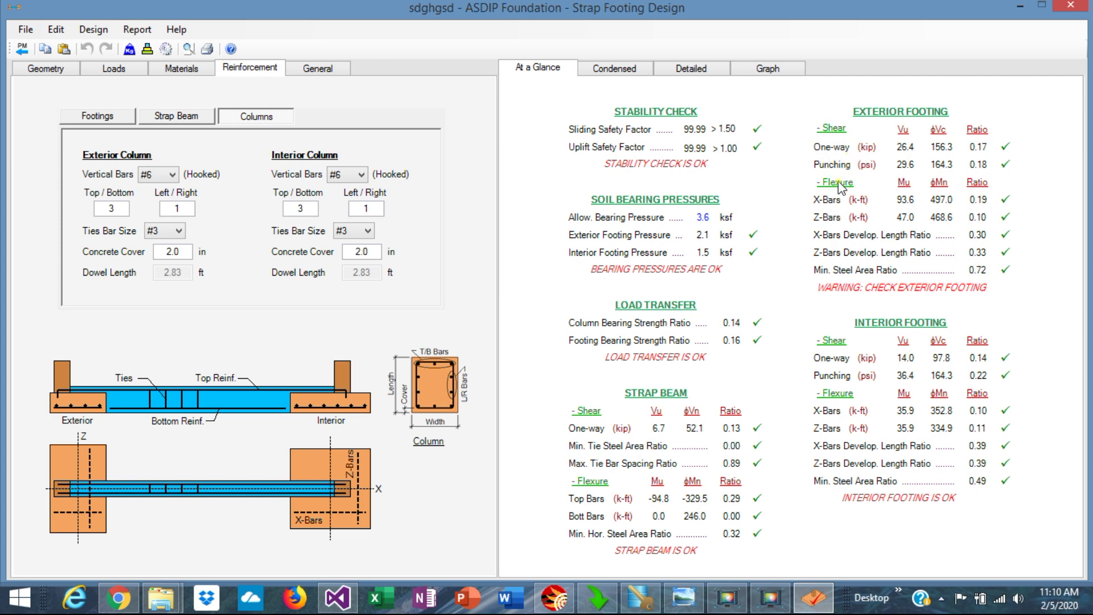
{"action": "left_click", "coordinate": [617, 69]}
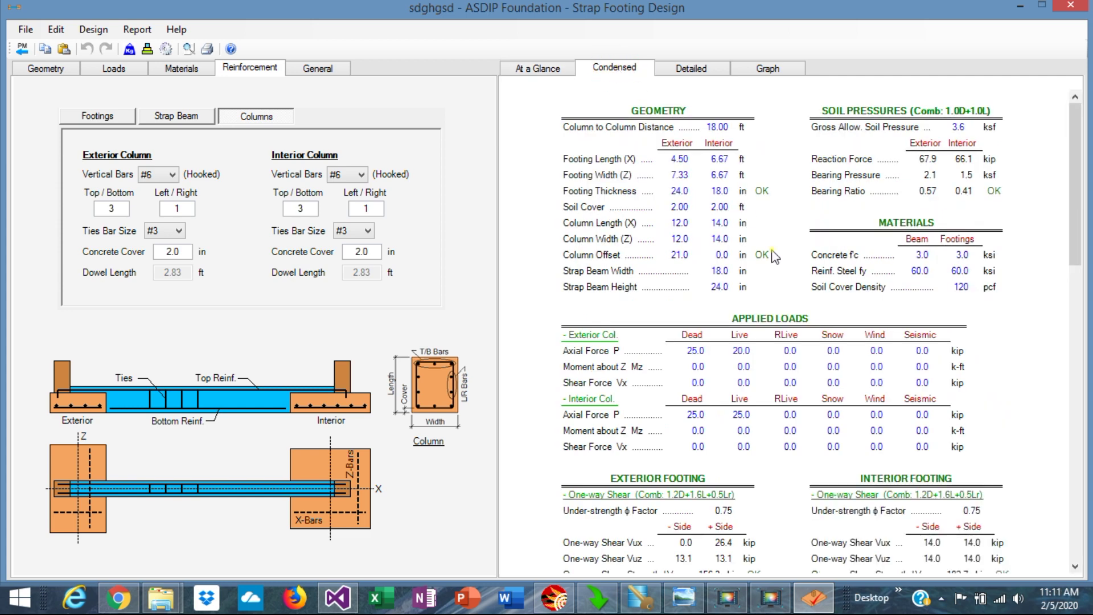
Scroll through the strap footing's condensed results report.
{"action": "scroll", "coordinate": [745, 265], "scroll_direction": "down", "scroll_amount": 10}
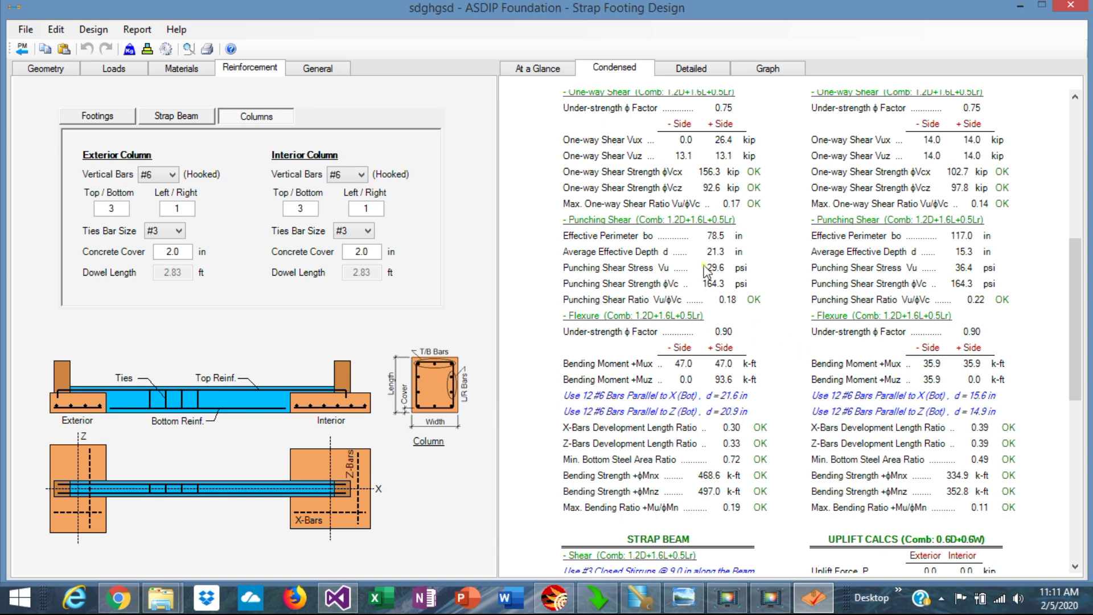
{"action": "scroll", "coordinate": [747, 370], "scroll_direction": "down", "scroll_amount": 8}
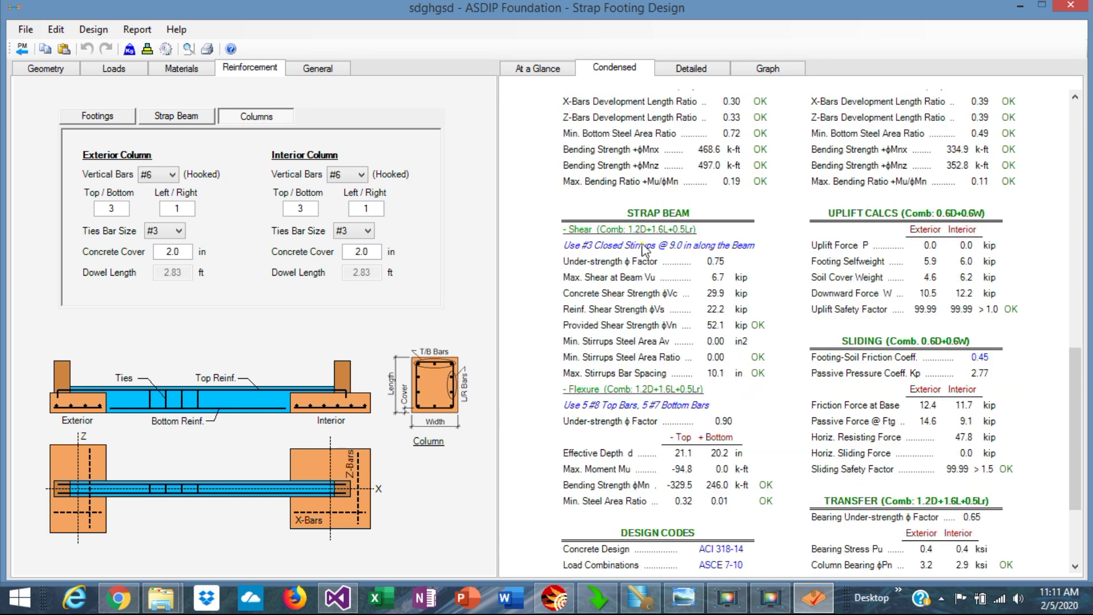
{"action": "scroll", "coordinate": [910, 251], "scroll_direction": "down", "scroll_amount": 2}
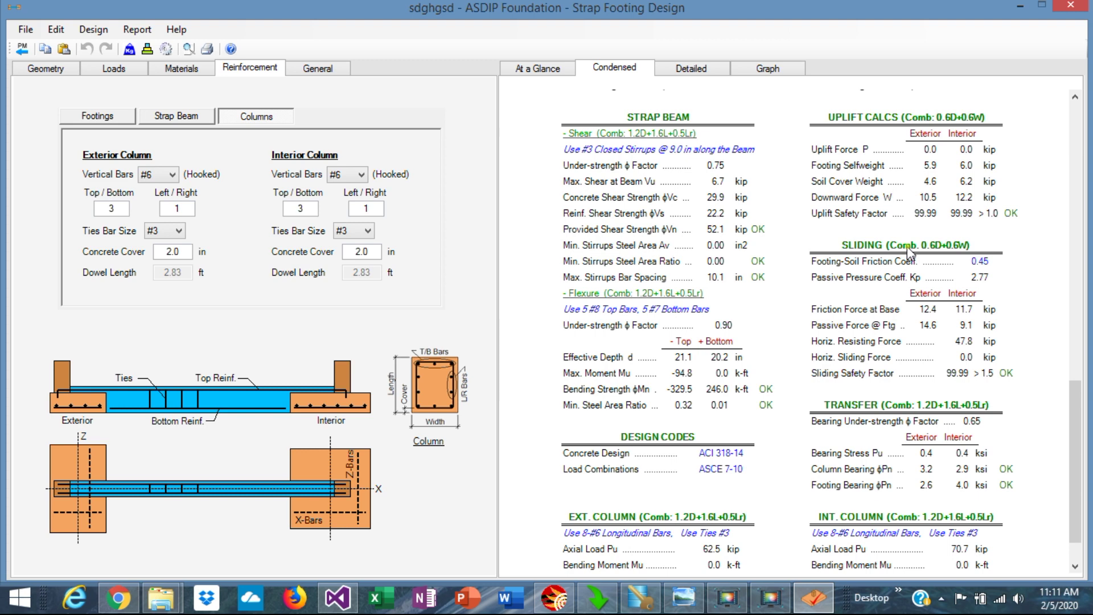
{"action": "scroll", "coordinate": [811, 378], "scroll_direction": "down", "scroll_amount": 1}
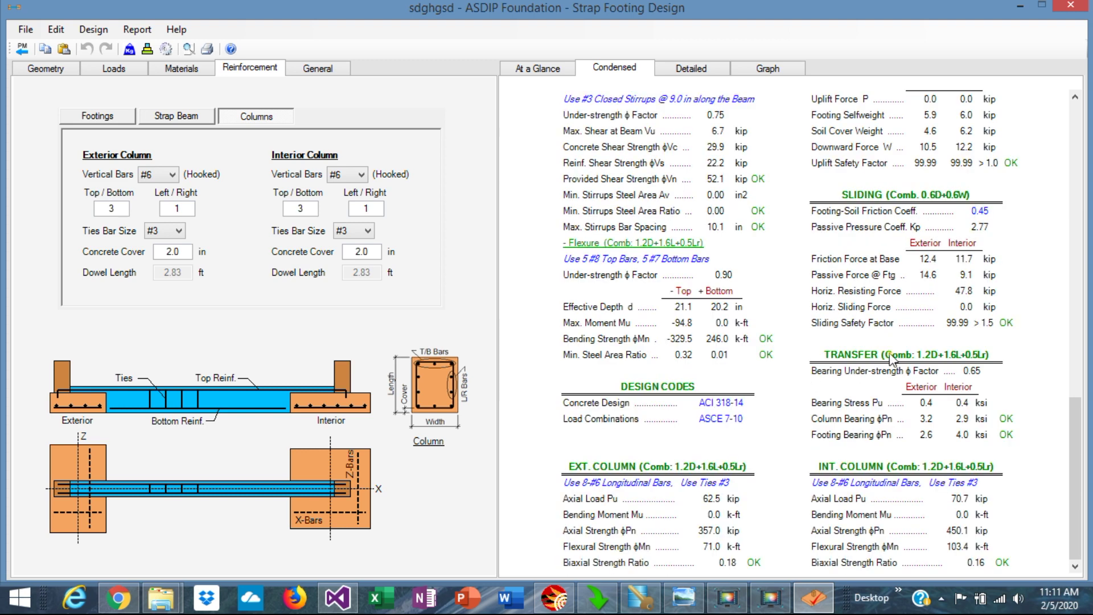
Scroll through the detailed calculation report, then display the soil bearing graph.
{"action": "left_click", "coordinate": [693, 74]}
{"action": "scroll", "coordinate": [838, 339], "scroll_direction": "down", "scroll_amount": 10}
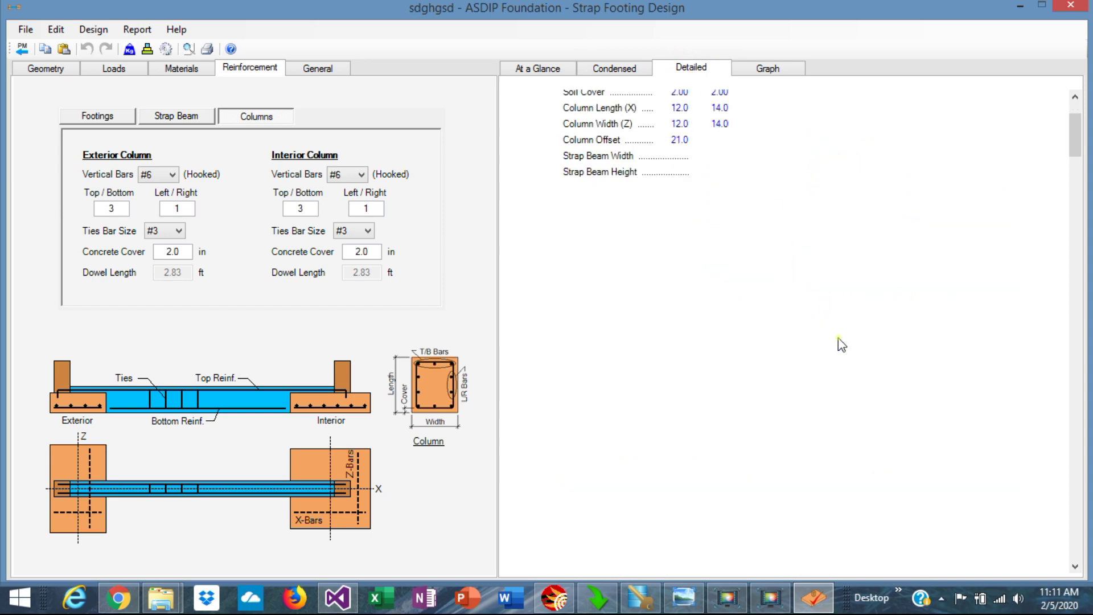
{"action": "scroll", "coordinate": [837, 337], "scroll_direction": "down", "scroll_amount": 3}
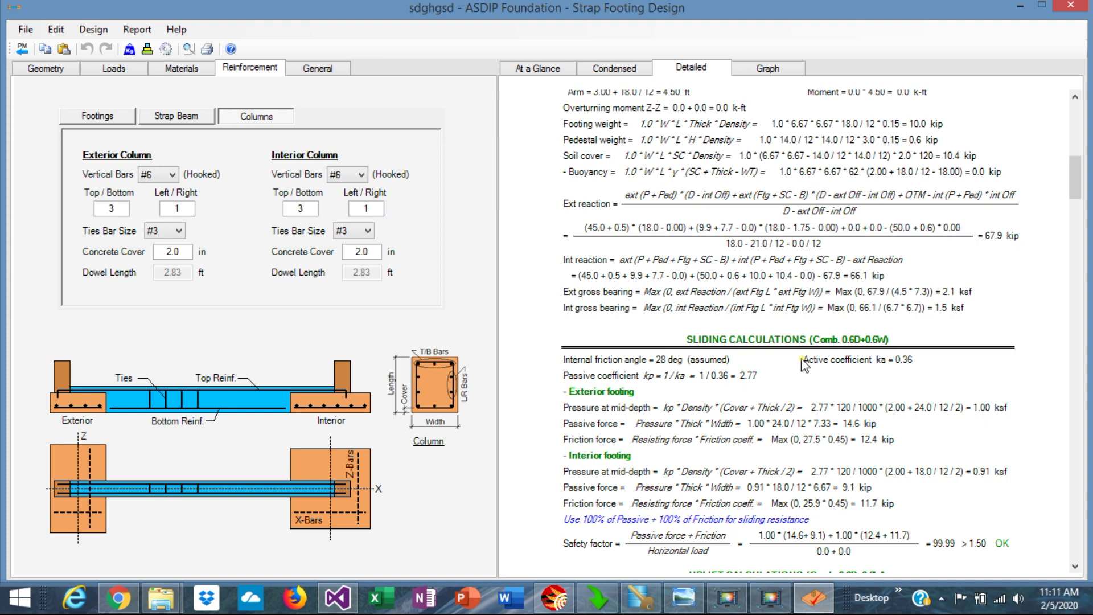
{"action": "scroll", "coordinate": [802, 364], "scroll_direction": "down", "scroll_amount": 10}
{"action": "scroll", "coordinate": [803, 364], "scroll_direction": "down", "scroll_amount": 3}
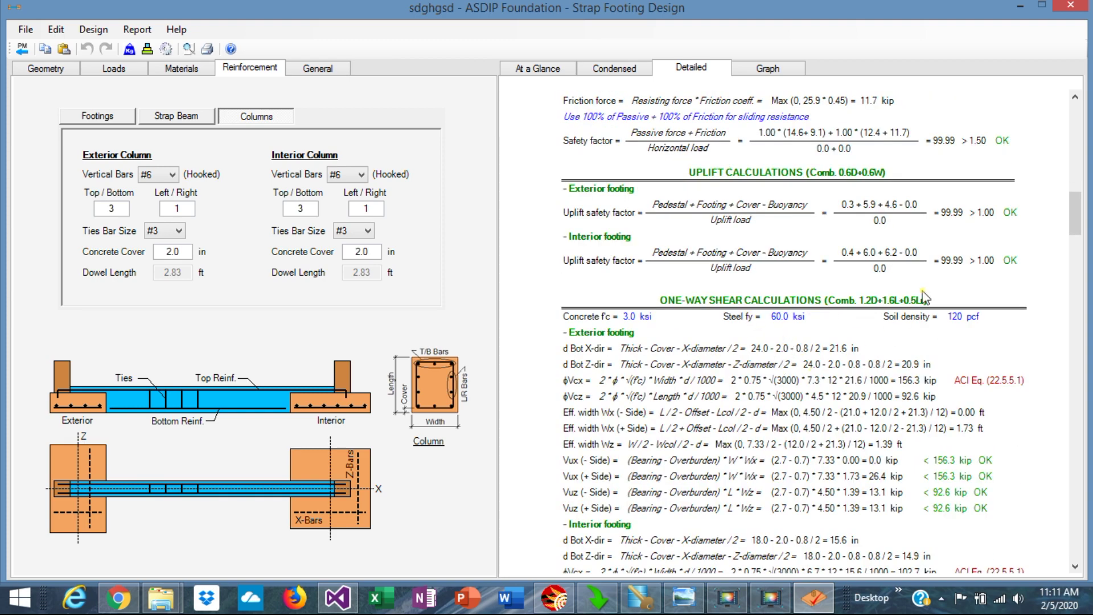
{"action": "scroll", "coordinate": [945, 421], "scroll_direction": "down", "scroll_amount": 12}
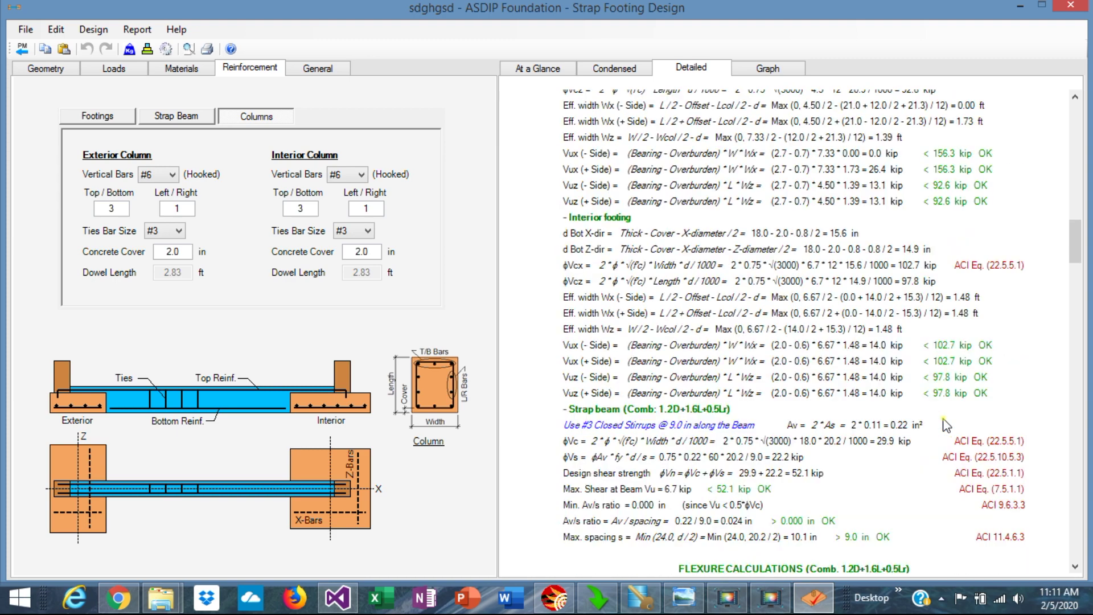
{"action": "left_click", "coordinate": [767, 68]}
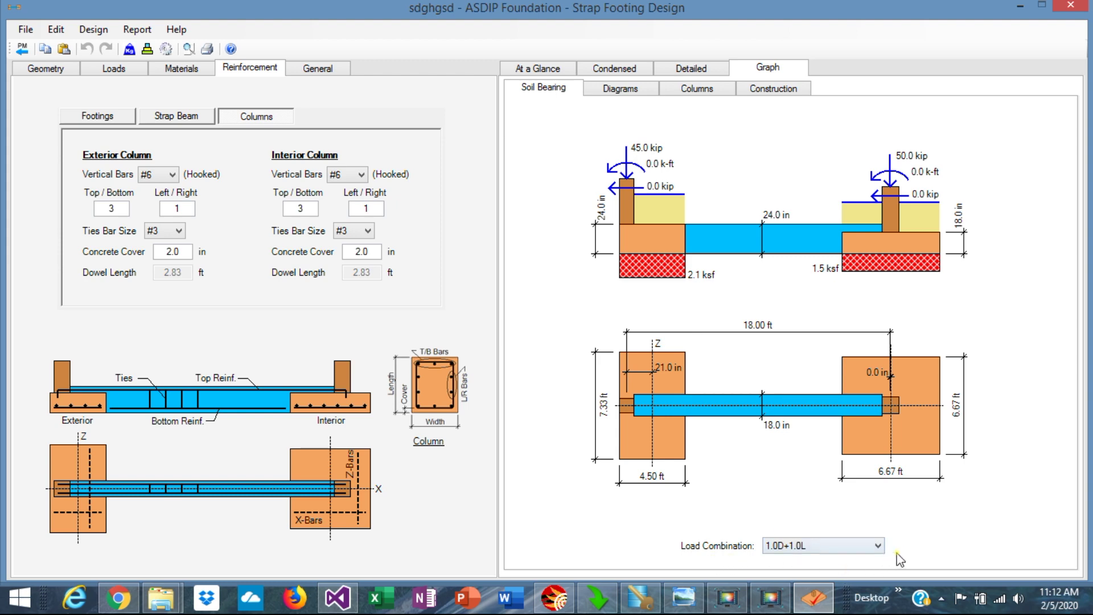
Check the load combination lists and view the strap footing's shear/moment diagrams and construction drawings.
{"action": "left_click", "coordinate": [874, 545]}
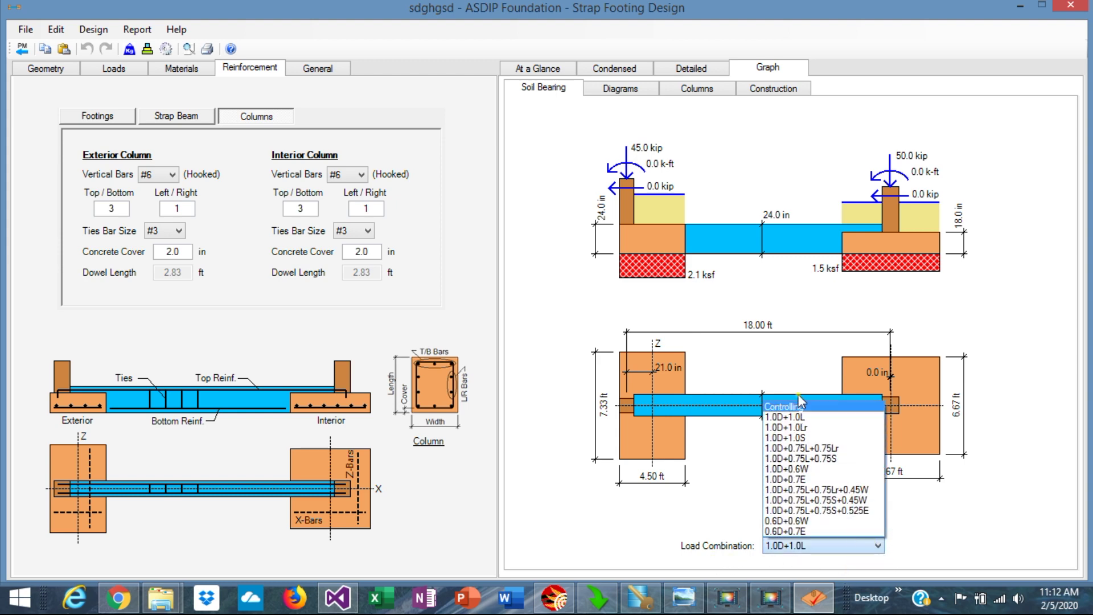
{"action": "left_click", "coordinate": [625, 90]}
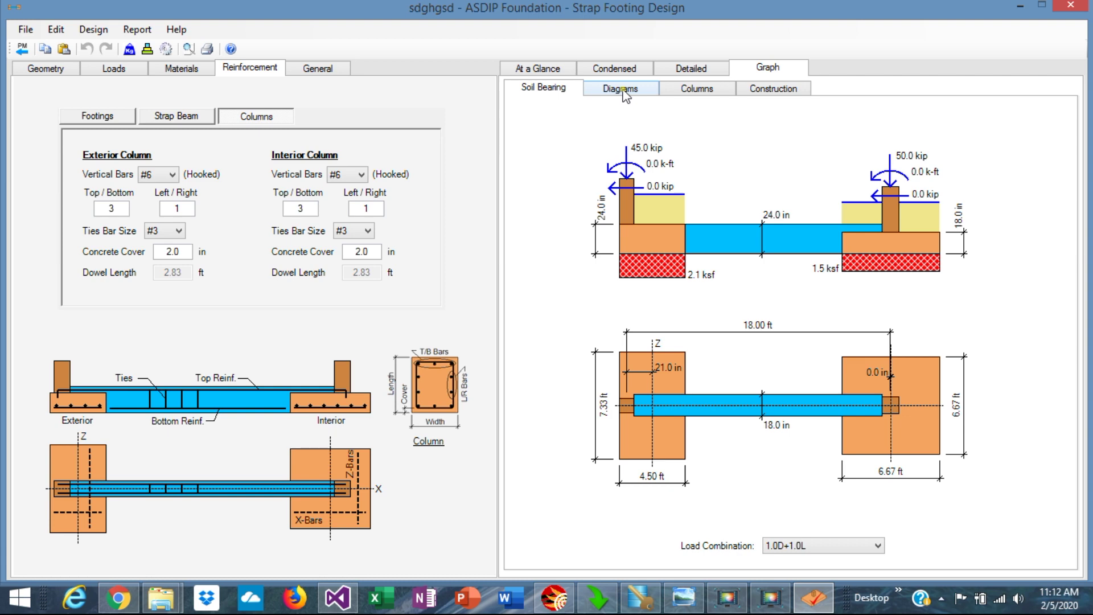
{"action": "left_click", "coordinate": [624, 90]}
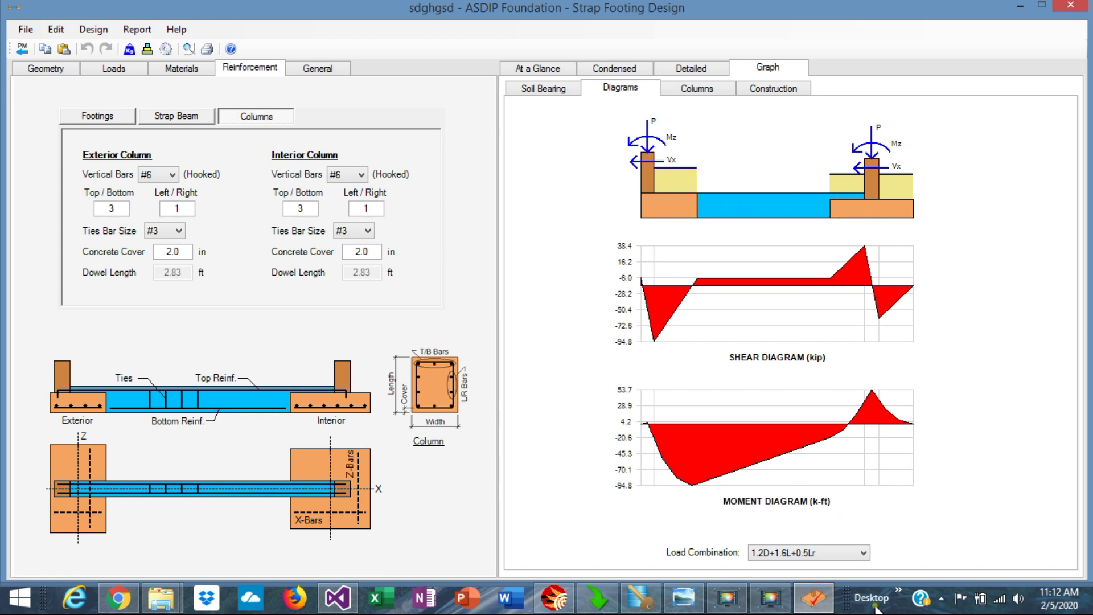
{"action": "left_click", "coordinate": [864, 554]}
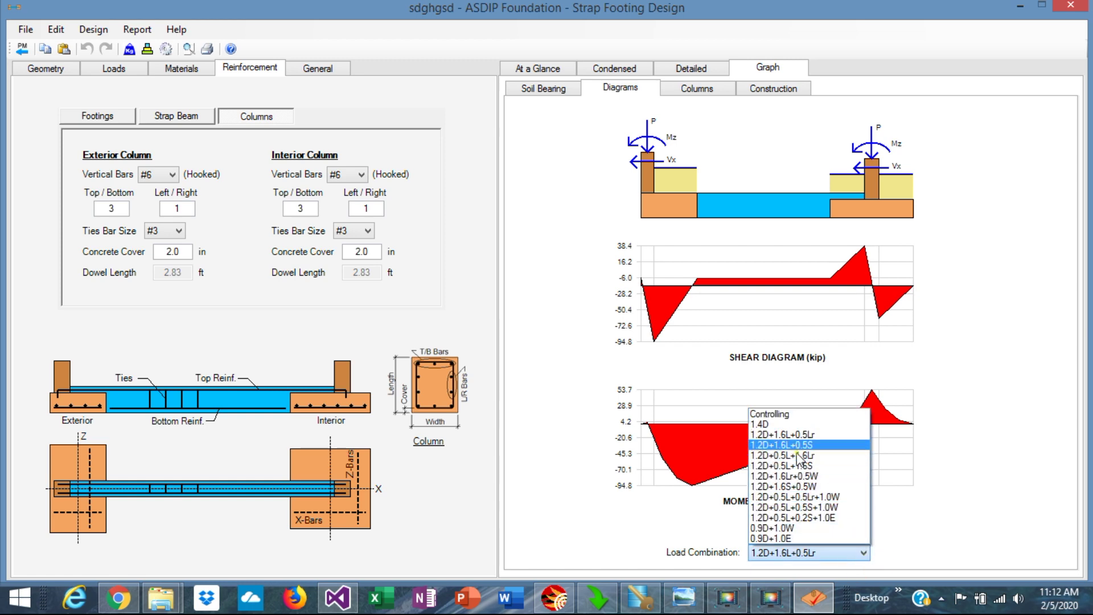
{"action": "left_click", "coordinate": [773, 88]}
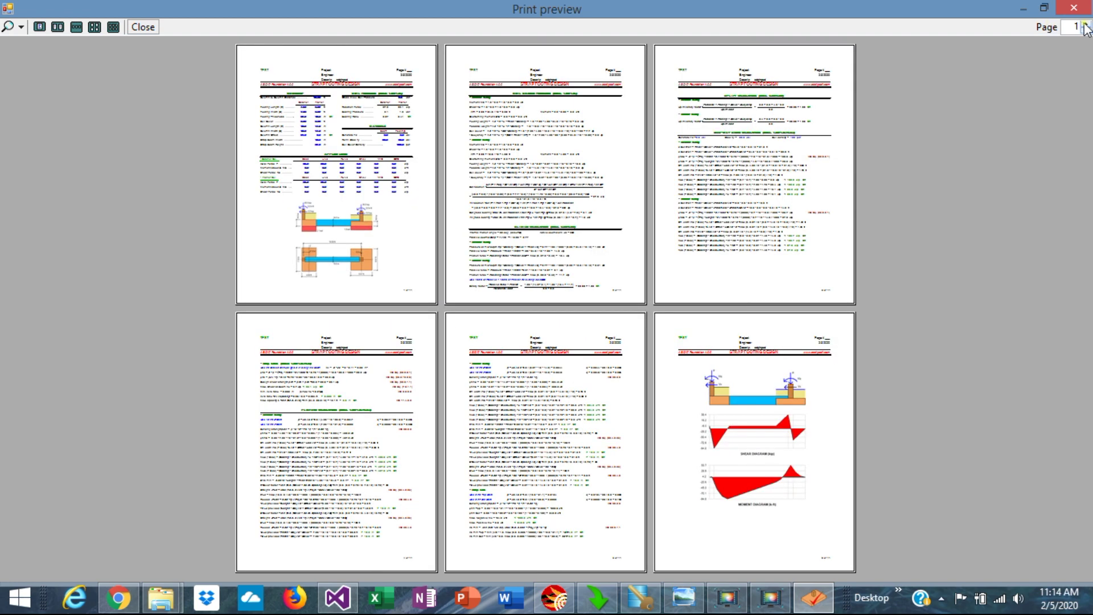
Page through the report preview, close it, and return to the Project Manager.
{"action": "left_click", "coordinate": [1085, 25]}
{"action": "left_click", "coordinate": [1084, 24]}
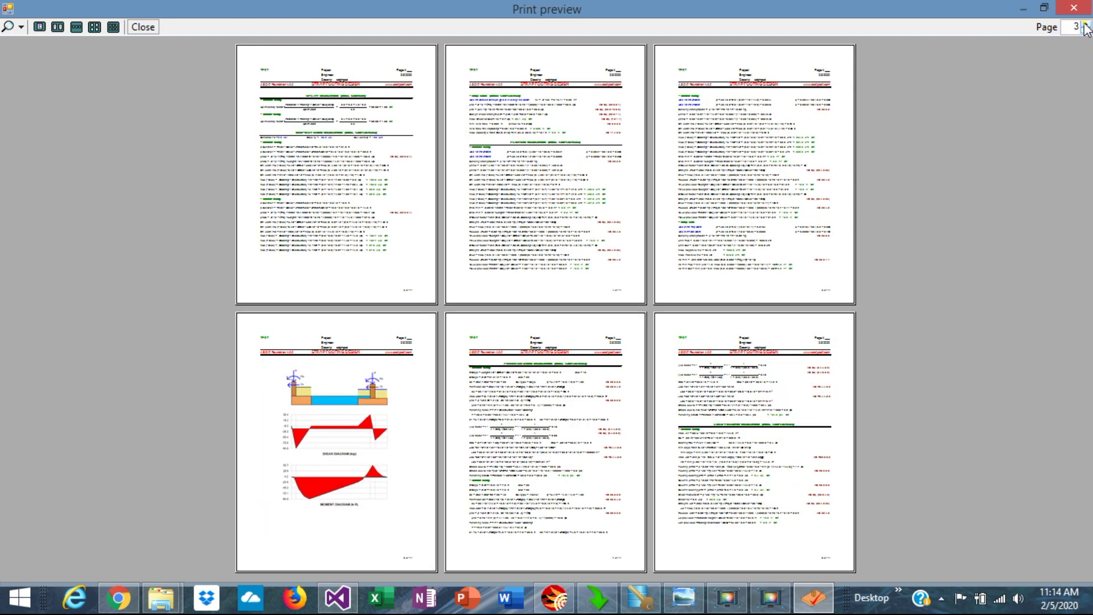
{"action": "left_click", "coordinate": [1084, 24]}
{"action": "left_click", "coordinate": [1084, 24]}
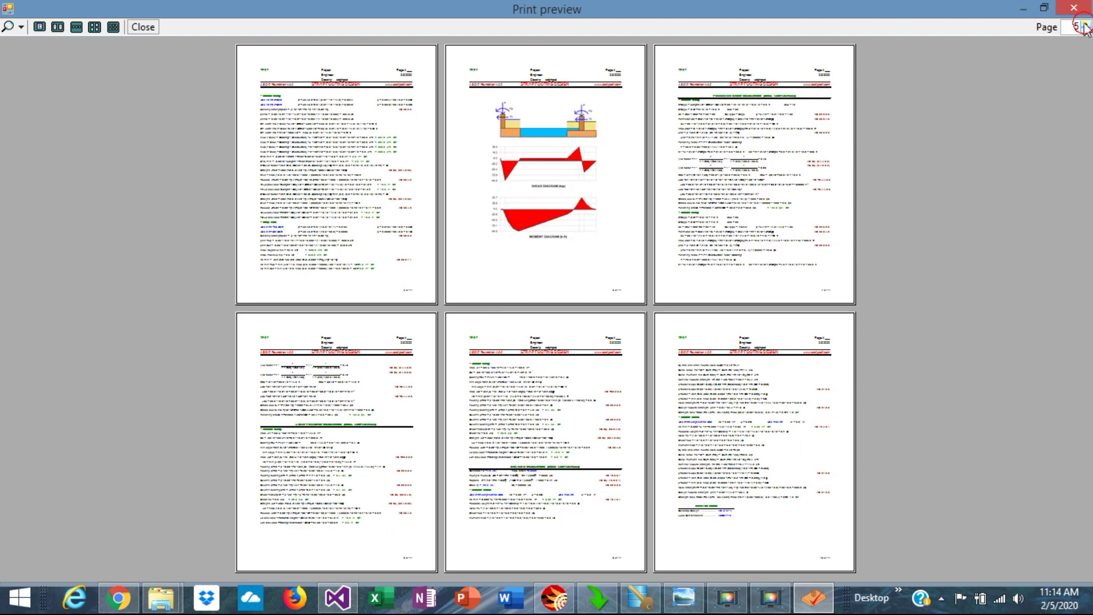
{"action": "left_click", "coordinate": [143, 26]}
{"action": "left_click", "coordinate": [17, 15]}
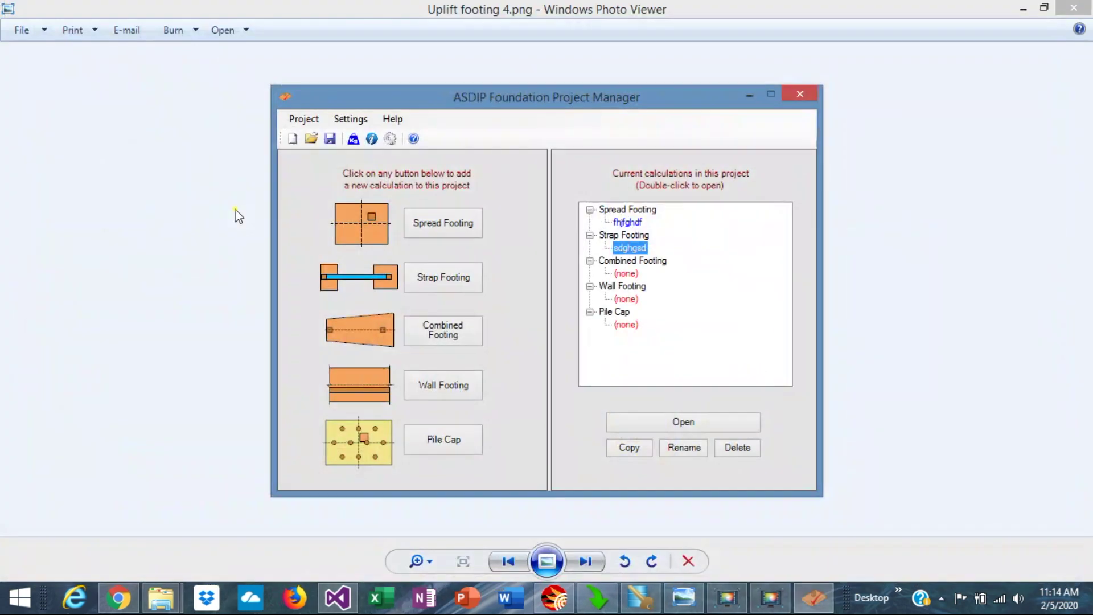
Add a new combined footing calculation named 'dfghdf'.
{"action": "left_click", "coordinate": [445, 332]}
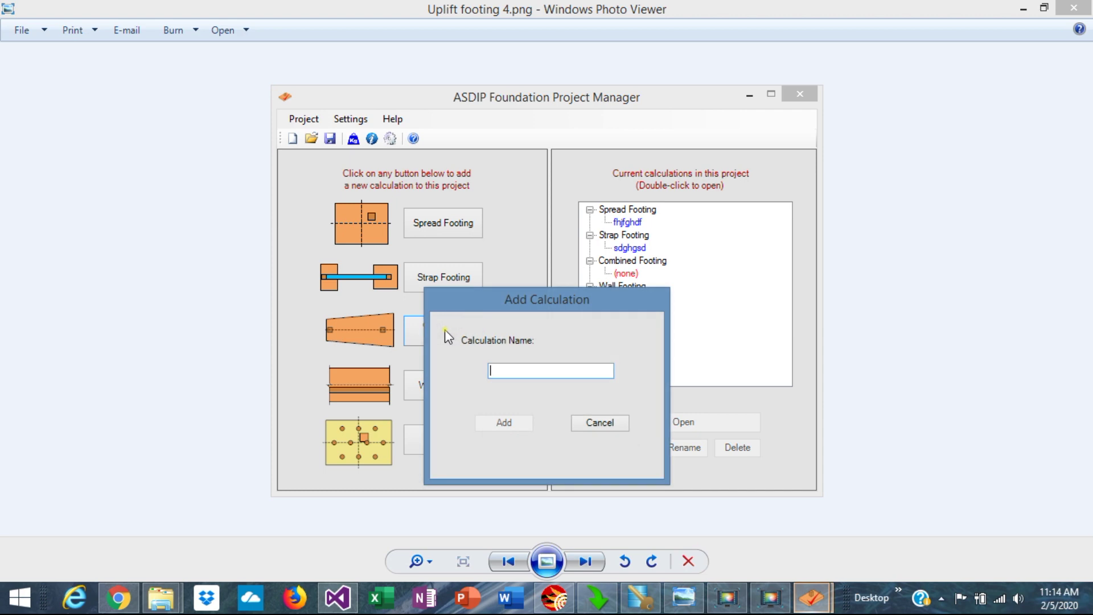
{"action": "type", "text": "dfghdf"}
{"action": "key", "text": "Return"}
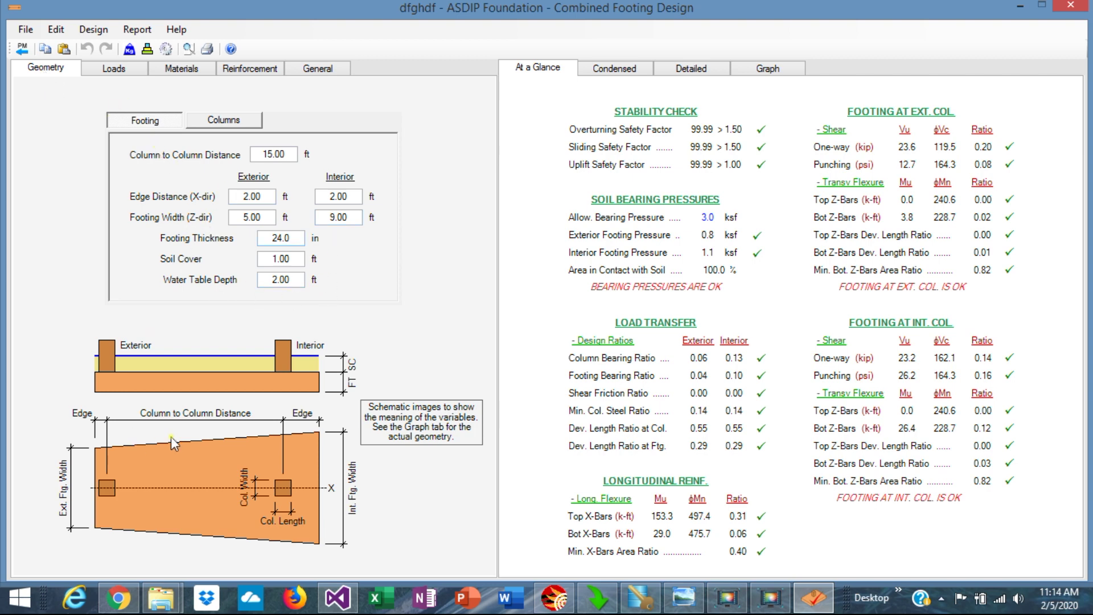
Switch the combined footing to program-combined nominal loads, check reinforcement inputs, and show condensed results.
{"action": "left_click", "coordinate": [114, 67]}
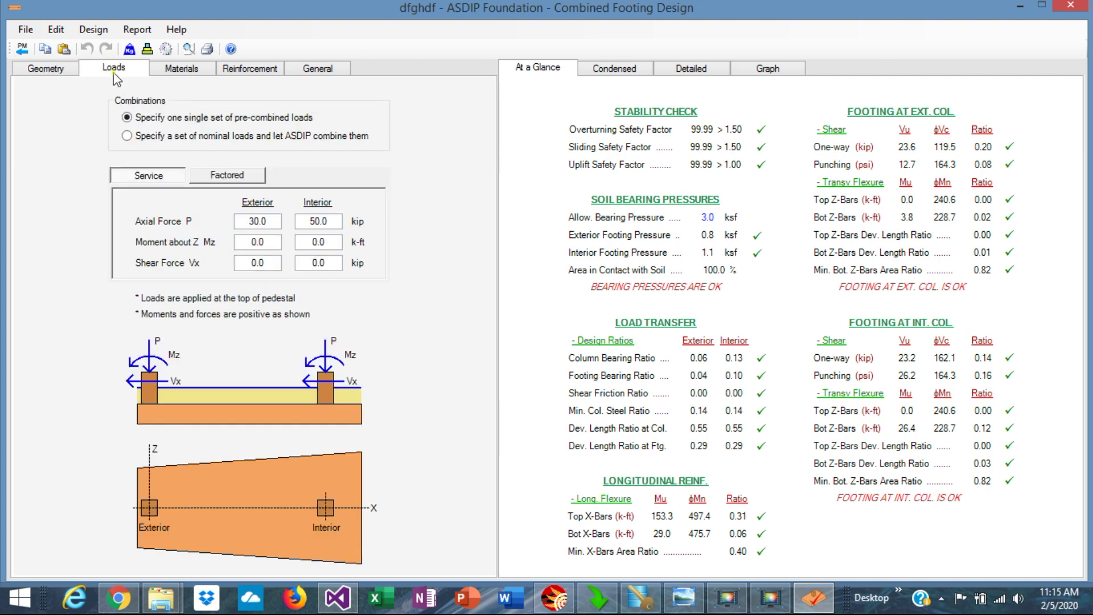
{"action": "left_click", "coordinate": [127, 136]}
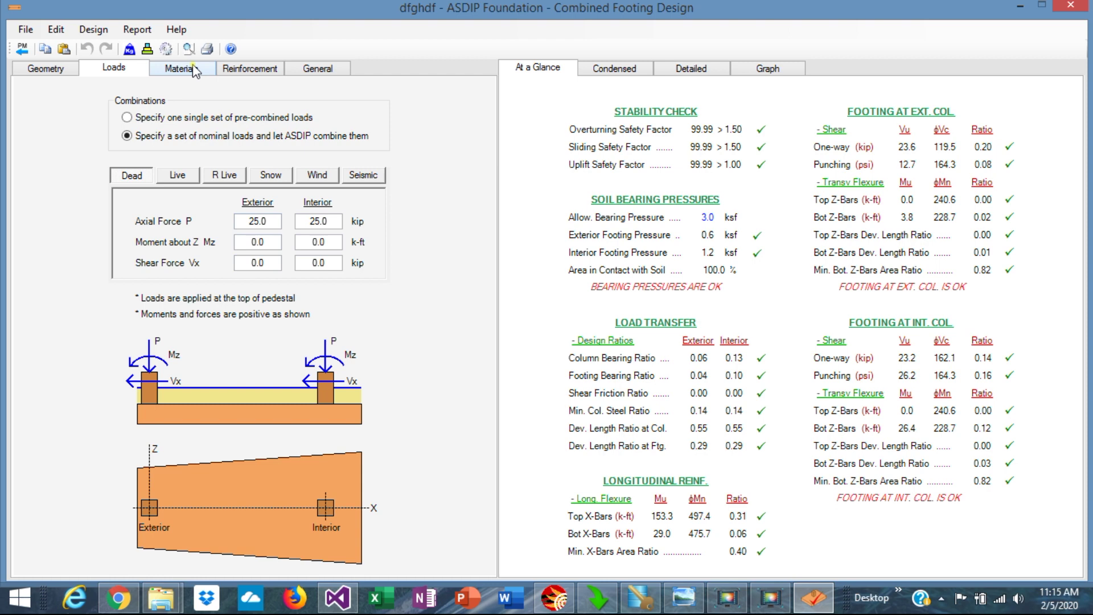
{"action": "left_click", "coordinate": [250, 69]}
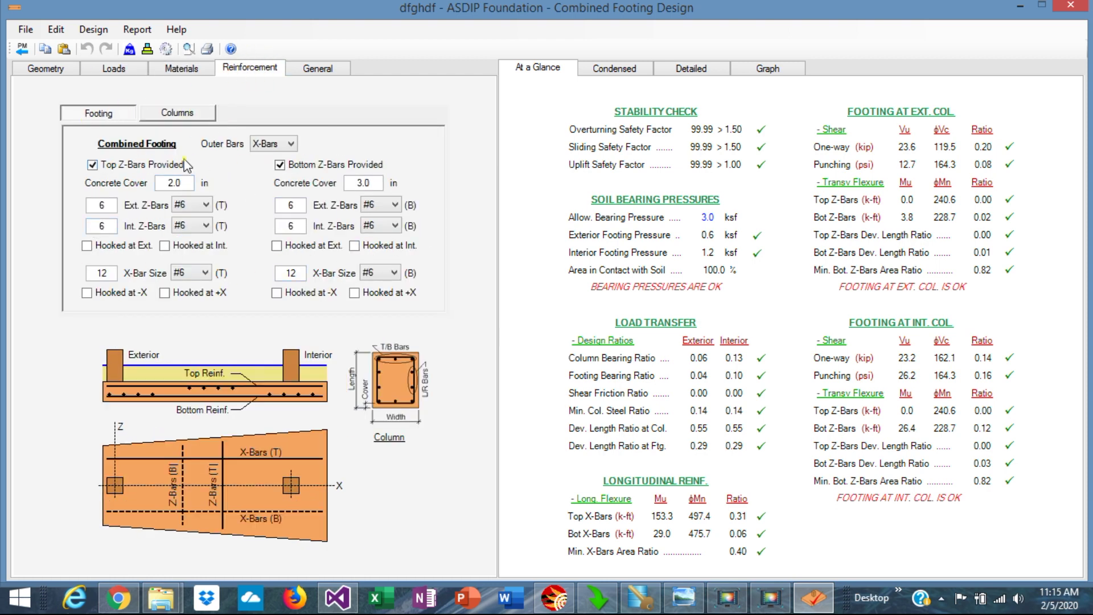
{"action": "left_click", "coordinate": [181, 115]}
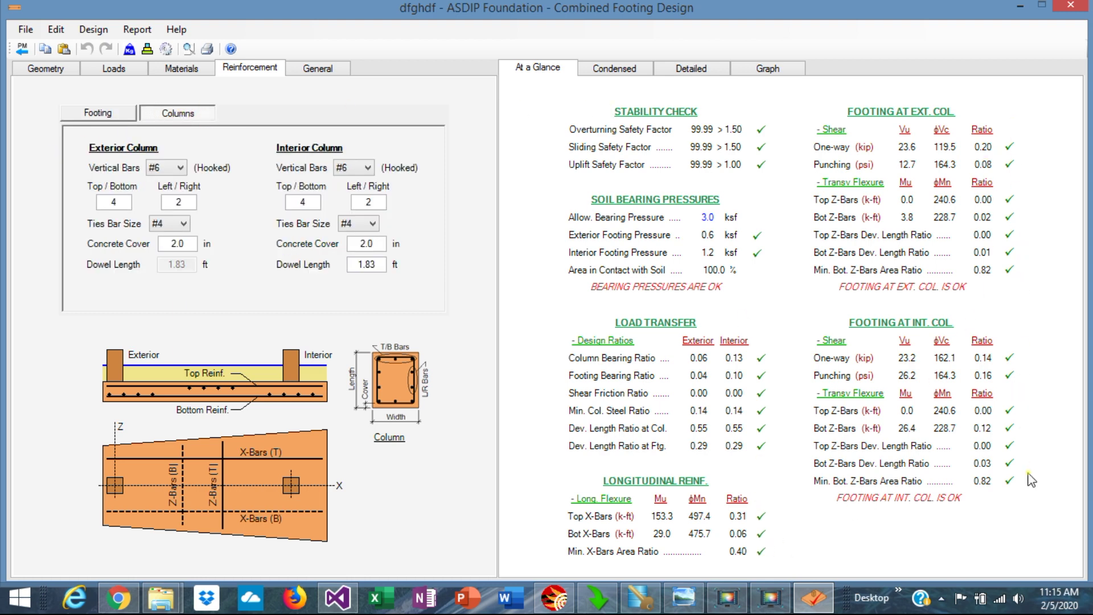
{"action": "left_click", "coordinate": [607, 69]}
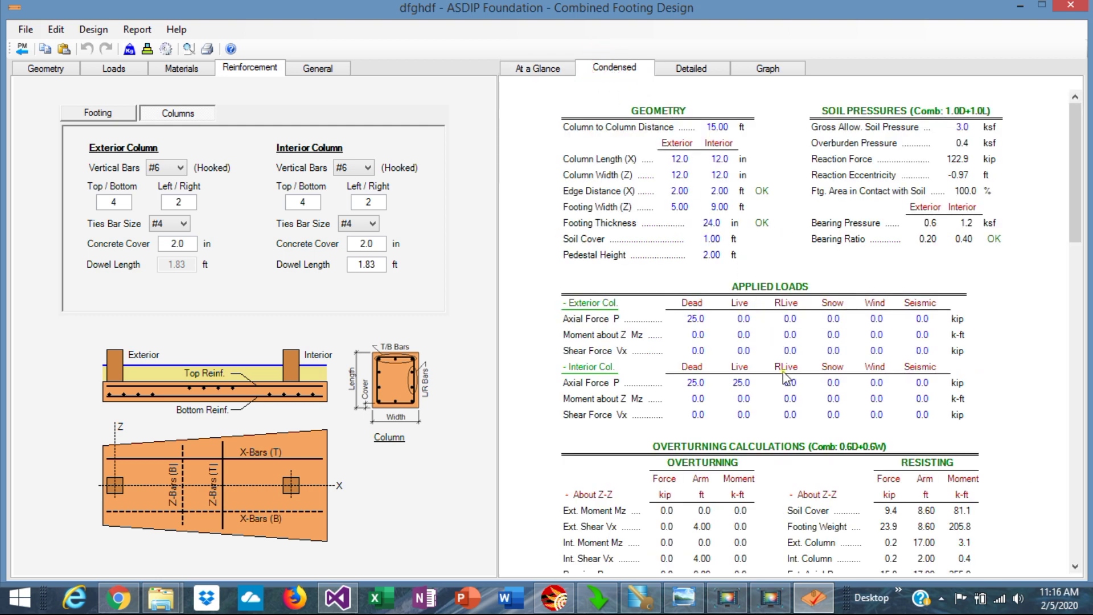
Scroll the combined footing's condensed report, then show its 0.6 to 1.2 ksf soil bearing graph.
{"action": "scroll", "coordinate": [784, 375], "scroll_direction": "down", "scroll_amount": 7}
{"action": "scroll", "coordinate": [784, 375], "scroll_direction": "down", "scroll_amount": 3}
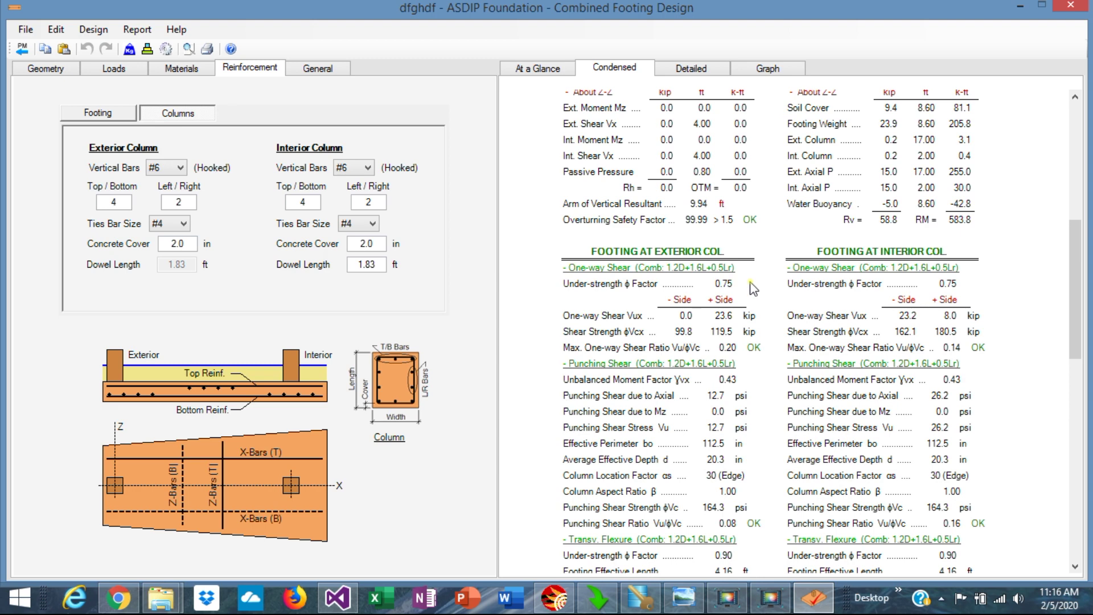
{"action": "scroll", "coordinate": [753, 288], "scroll_direction": "up", "scroll_amount": 5}
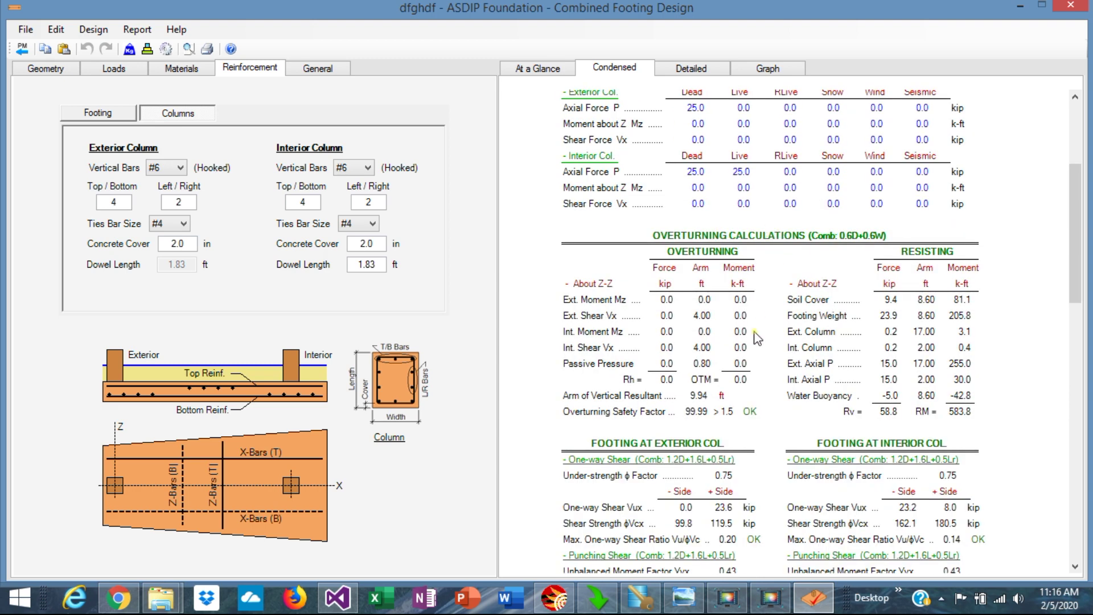
{"action": "scroll", "coordinate": [757, 339], "scroll_direction": "down", "scroll_amount": 3}
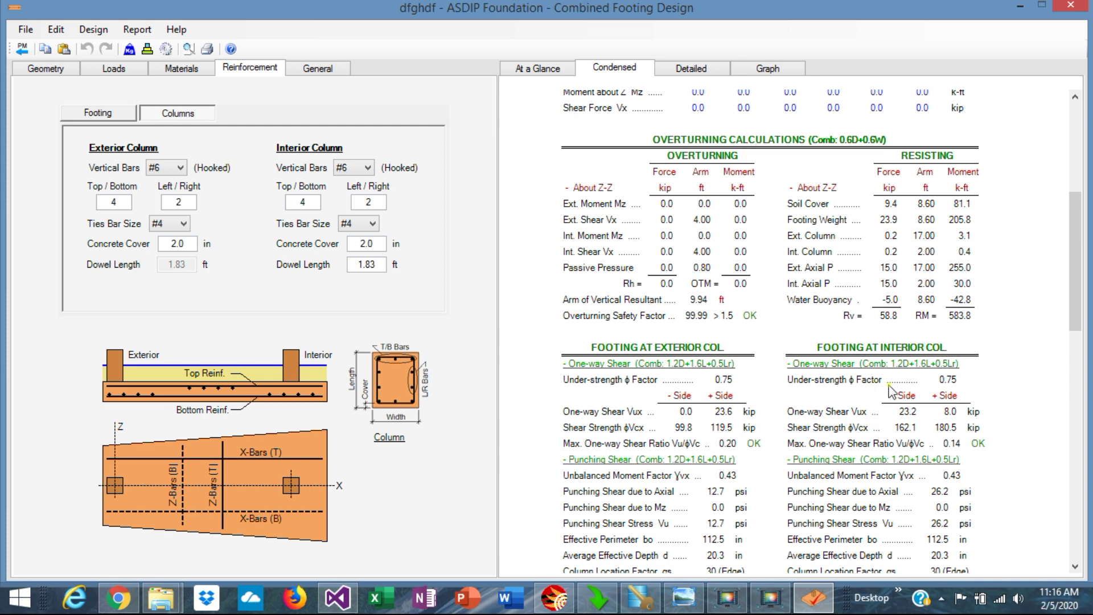
{"action": "scroll", "coordinate": [895, 426], "scroll_direction": "down", "scroll_amount": 4}
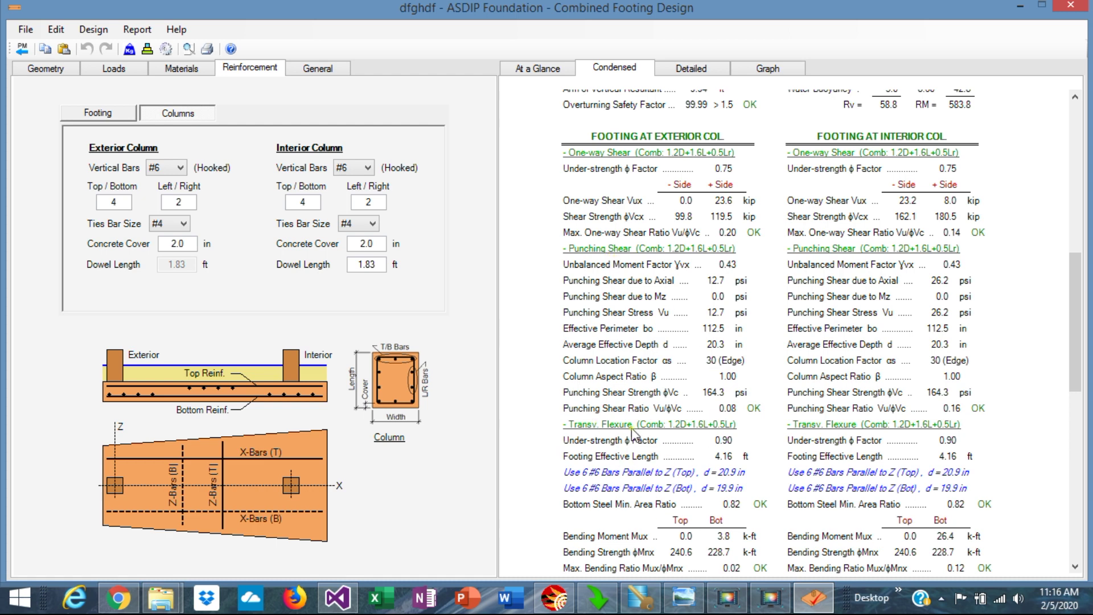
{"action": "scroll", "coordinate": [635, 434], "scroll_direction": "down", "scroll_amount": 2}
{"action": "left_click", "coordinate": [767, 68]}
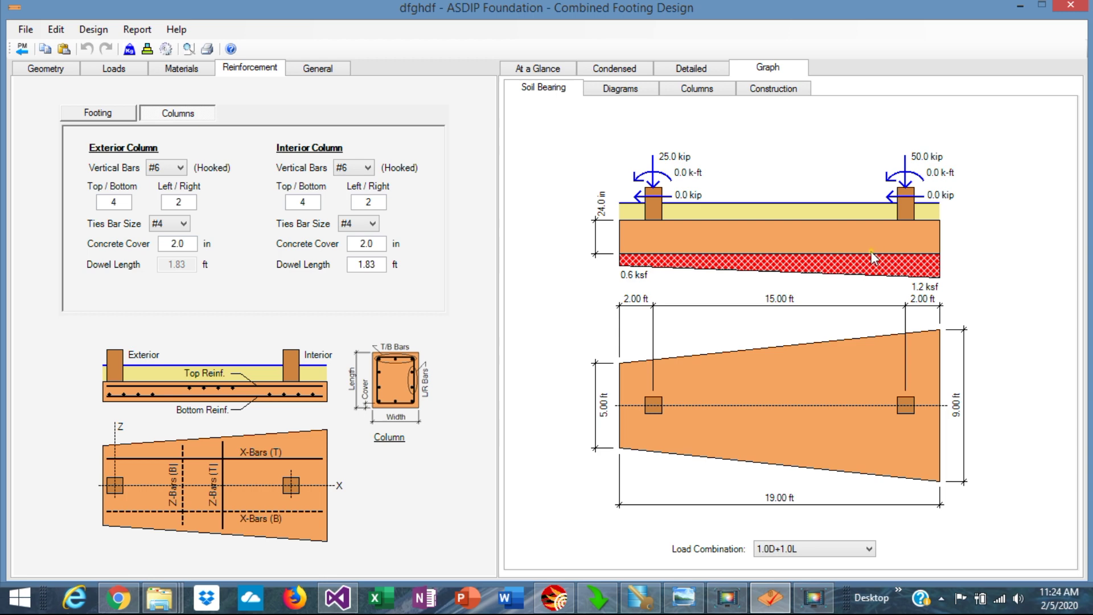
Show the combined footing diagrams for 1.2D+1.6L+0.5Lr, then view the construction drawings.
{"action": "left_click", "coordinate": [869, 549]}
{"action": "left_click", "coordinate": [808, 441]}
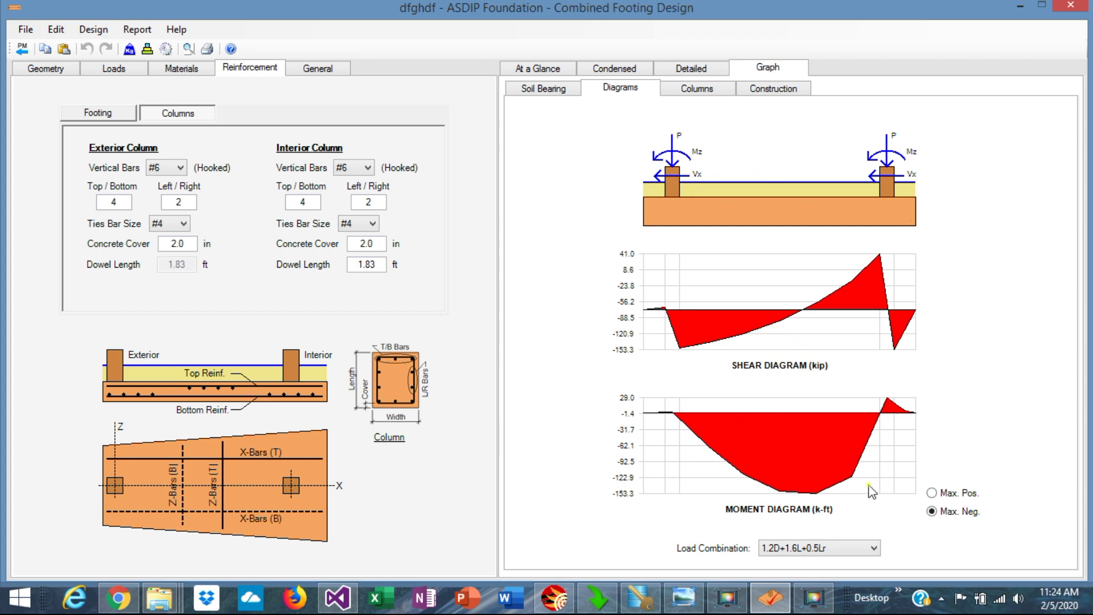
{"action": "left_click", "coordinate": [875, 547]}
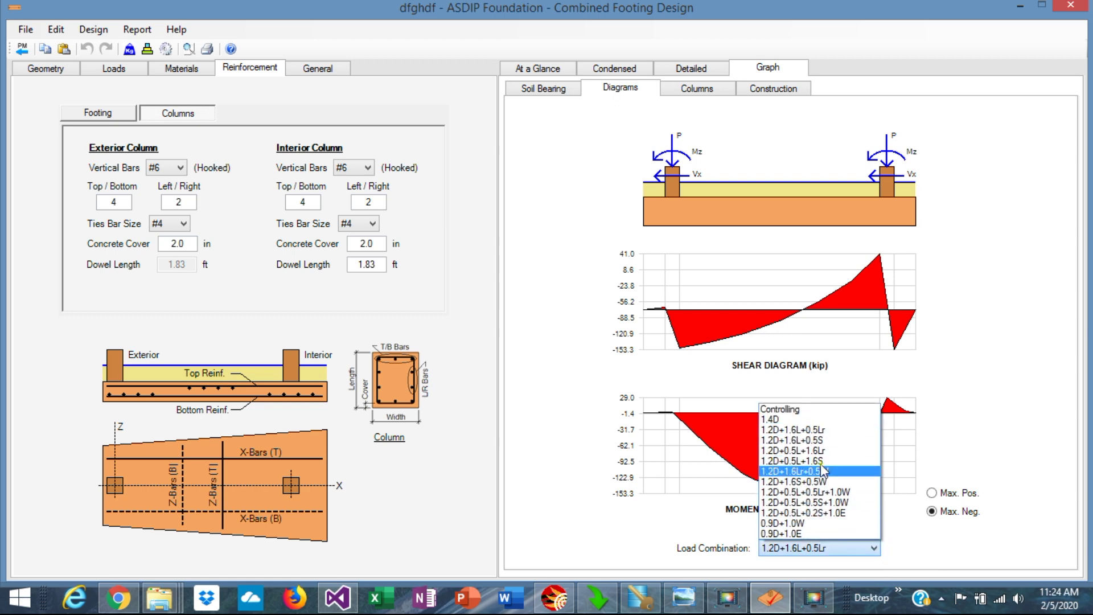
{"action": "left_click", "coordinate": [773, 88]}
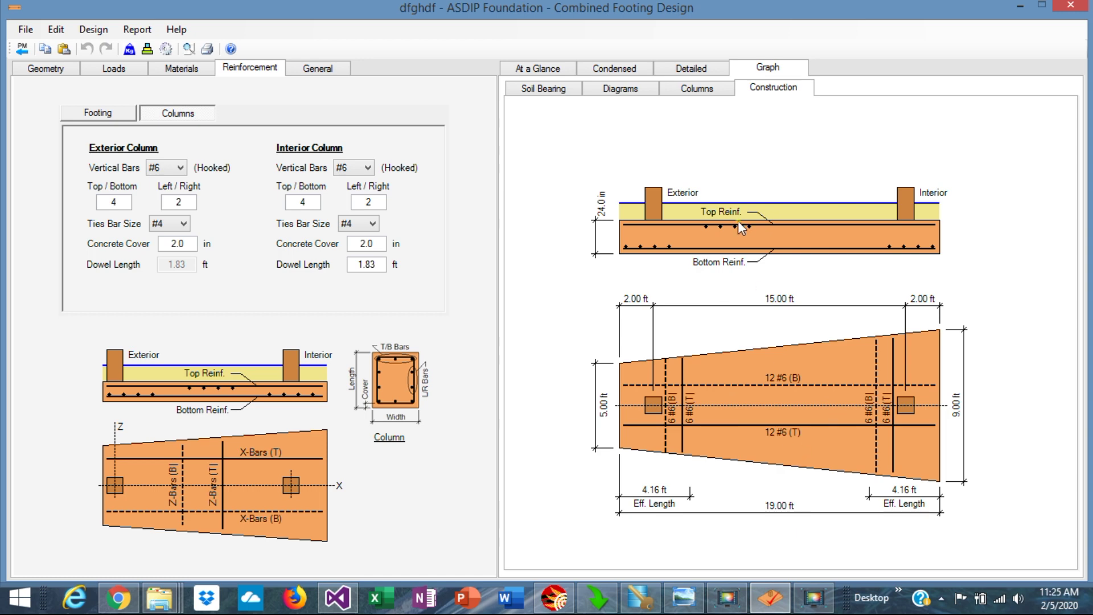
Preview the four-page calculation report, close it, and go back to the project manager.
{"action": "left_click", "coordinate": [188, 48]}
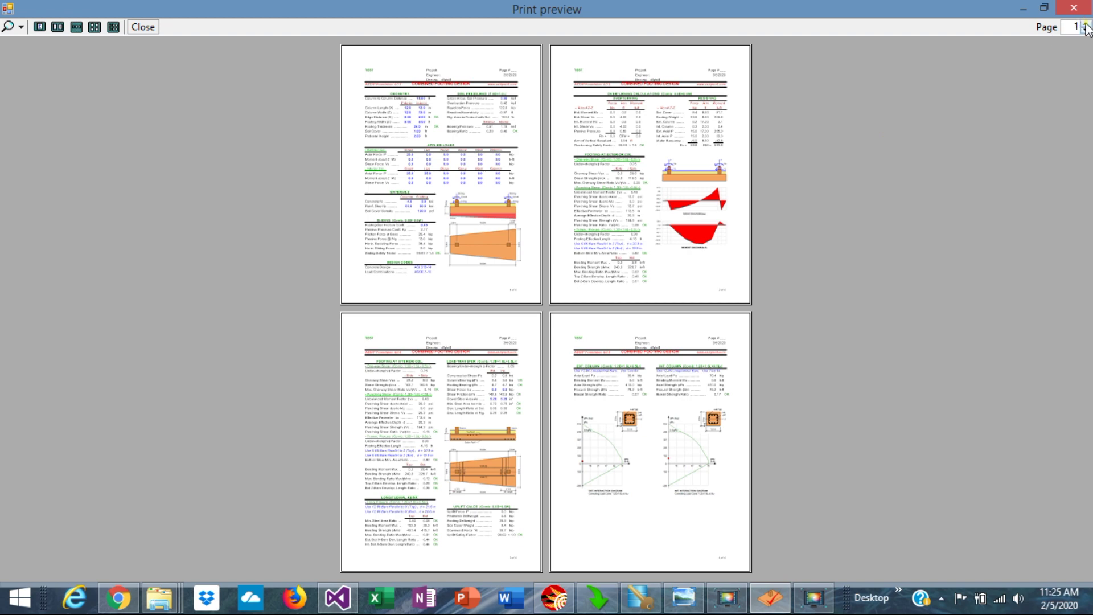
{"action": "left_click", "coordinate": [1072, 8]}
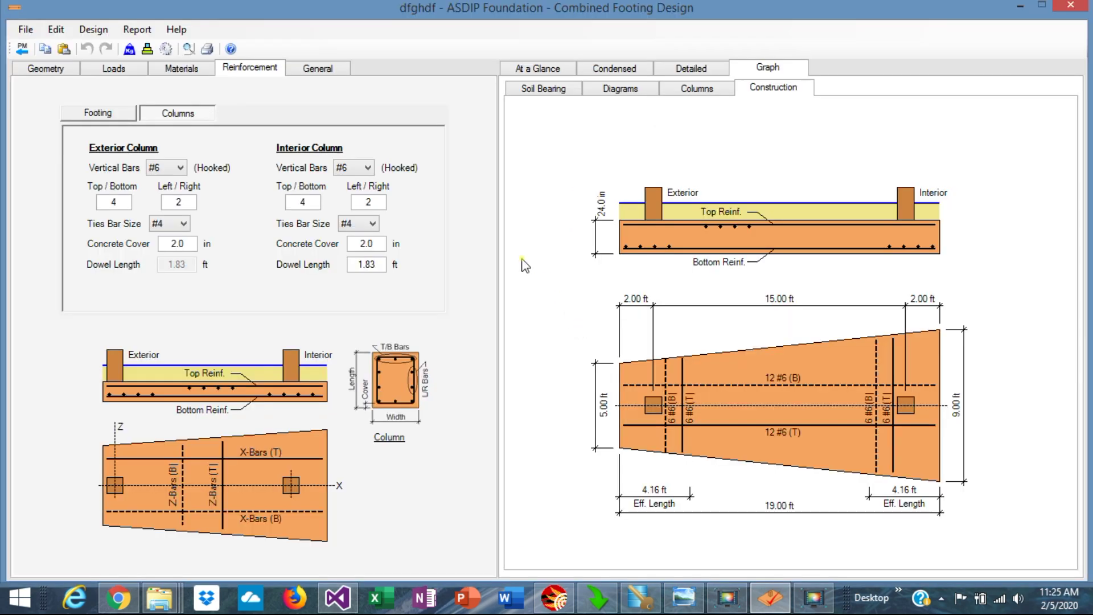
{"action": "left_click", "coordinate": [21, 50]}
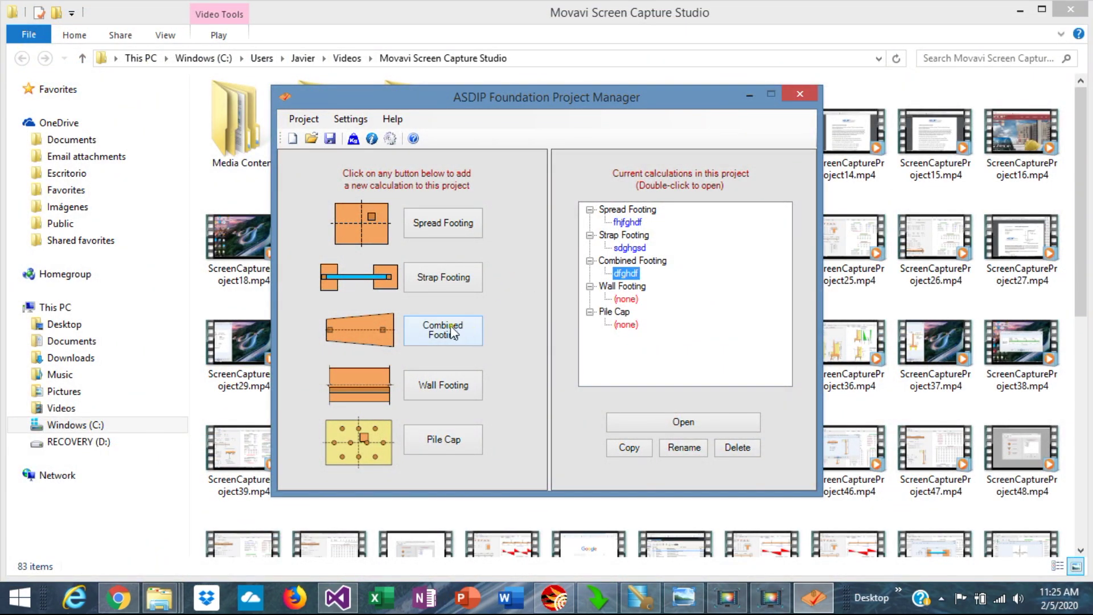
Add a wall footing calculation named 'gjgf' to the project and open it.
{"action": "left_click", "coordinate": [445, 387]}
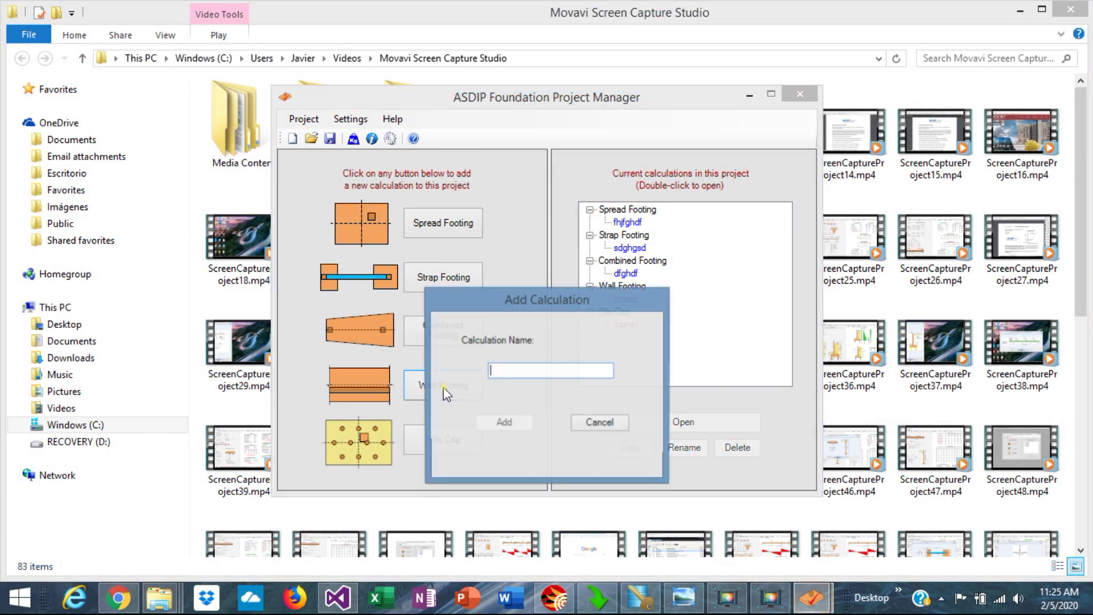
{"action": "type", "text": "gjgf"}
{"action": "left_click", "coordinate": [504, 422]}
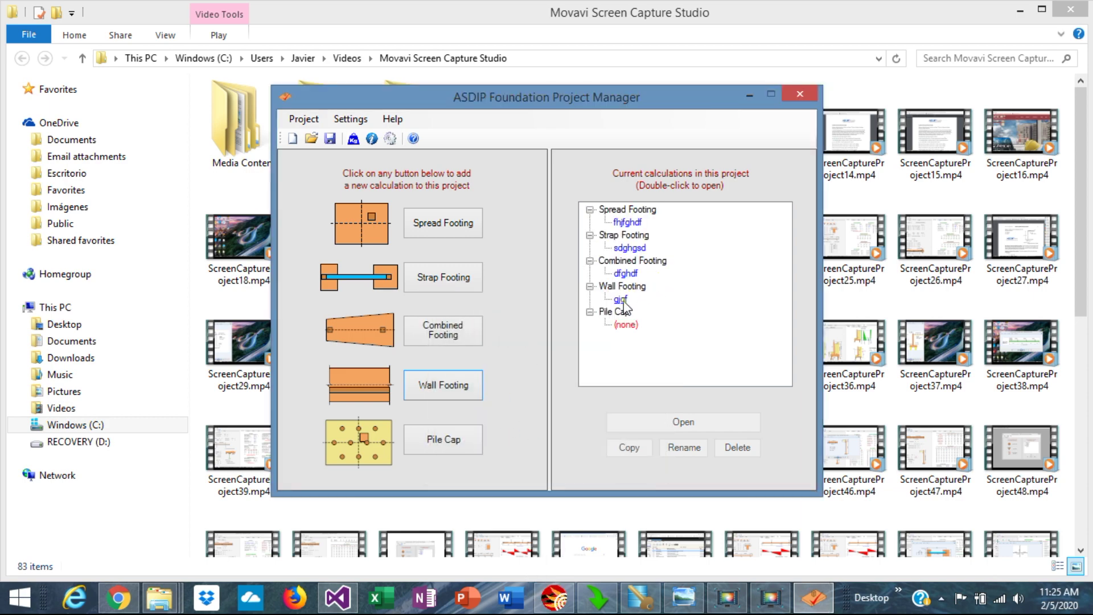
{"action": "double_click", "coordinate": [620, 300]}
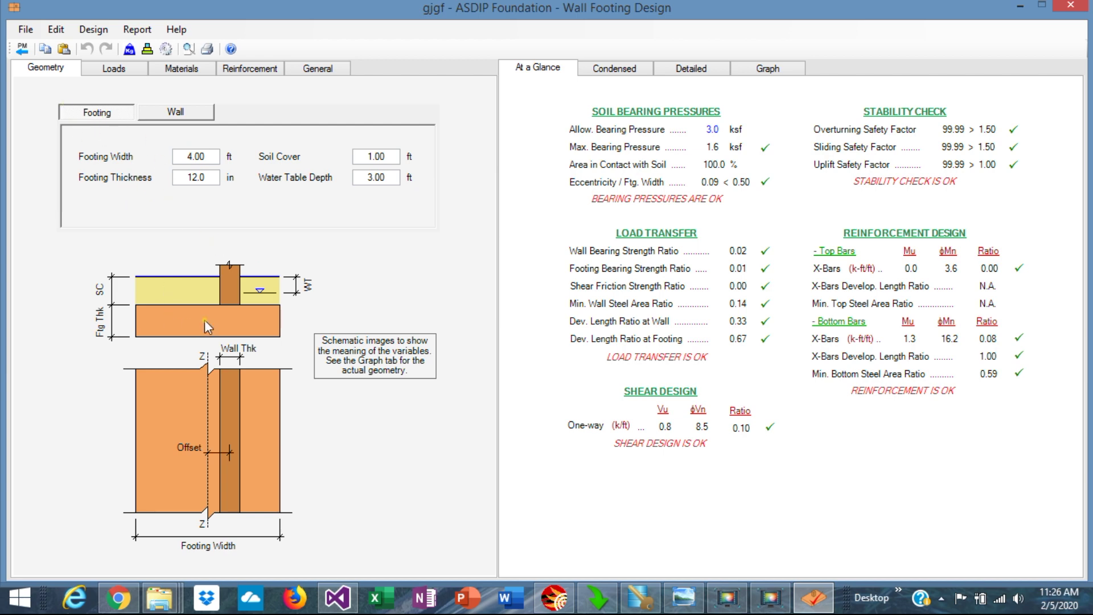
Review the wall, loads, materials and reinforcement inputs, ending on the #6 wall dowels at 10.0 in.
{"action": "left_click", "coordinate": [165, 115]}
{"action": "left_click", "coordinate": [114, 68]}
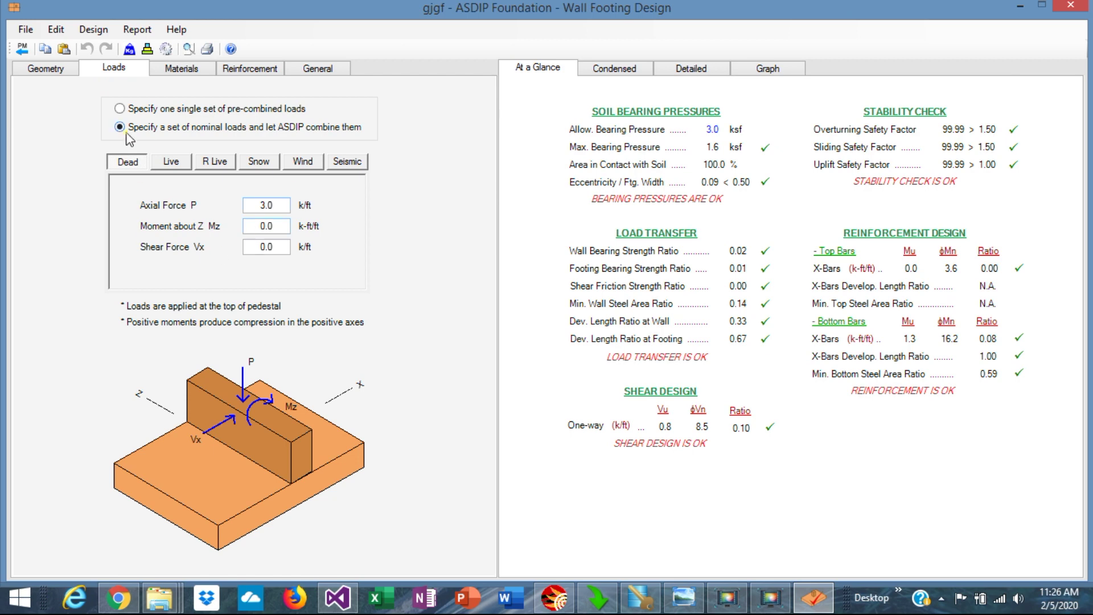
{"action": "left_click", "coordinate": [192, 73]}
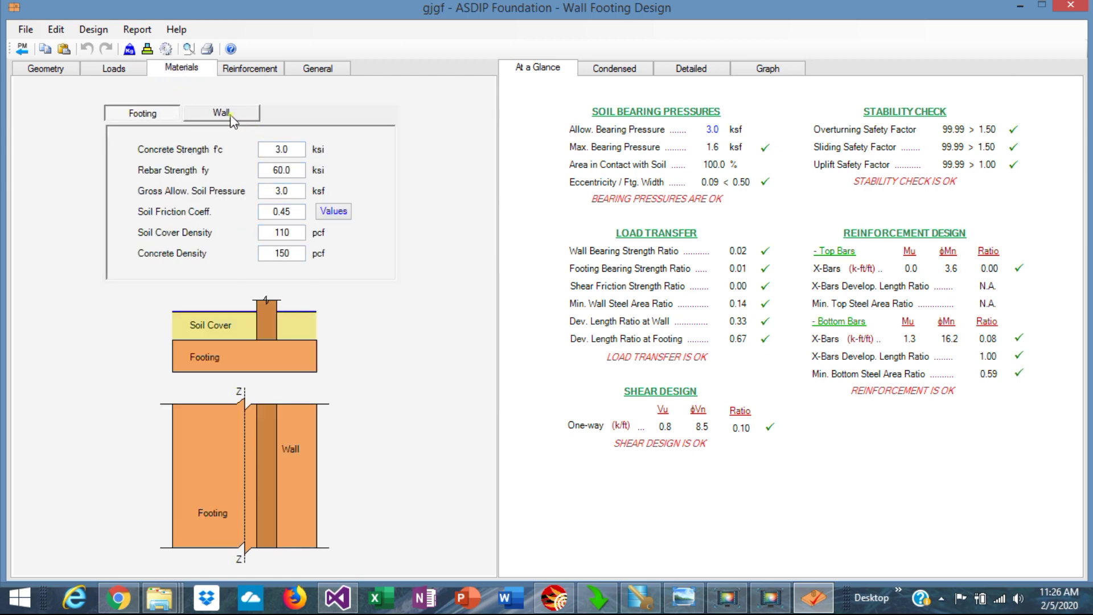
{"action": "key", "text": "ctrl+Tab"}
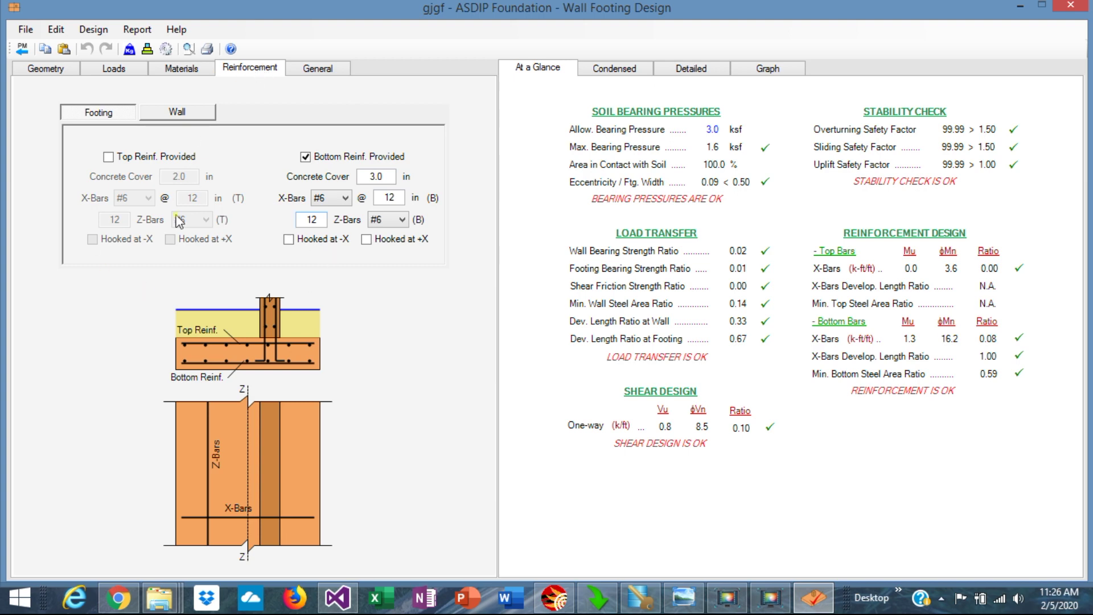
{"action": "left_click", "coordinate": [179, 113]}
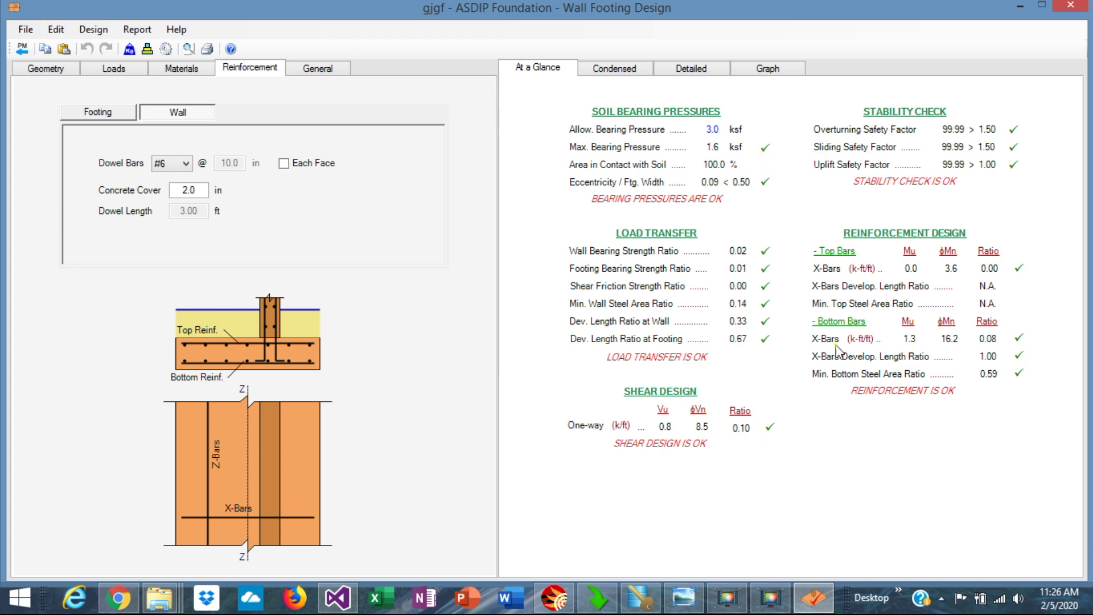
Review the condensed and detailed wall footing reports, then show the 0.4–1.6 ksf soil bearing graph.
{"action": "left_click", "coordinate": [624, 72]}
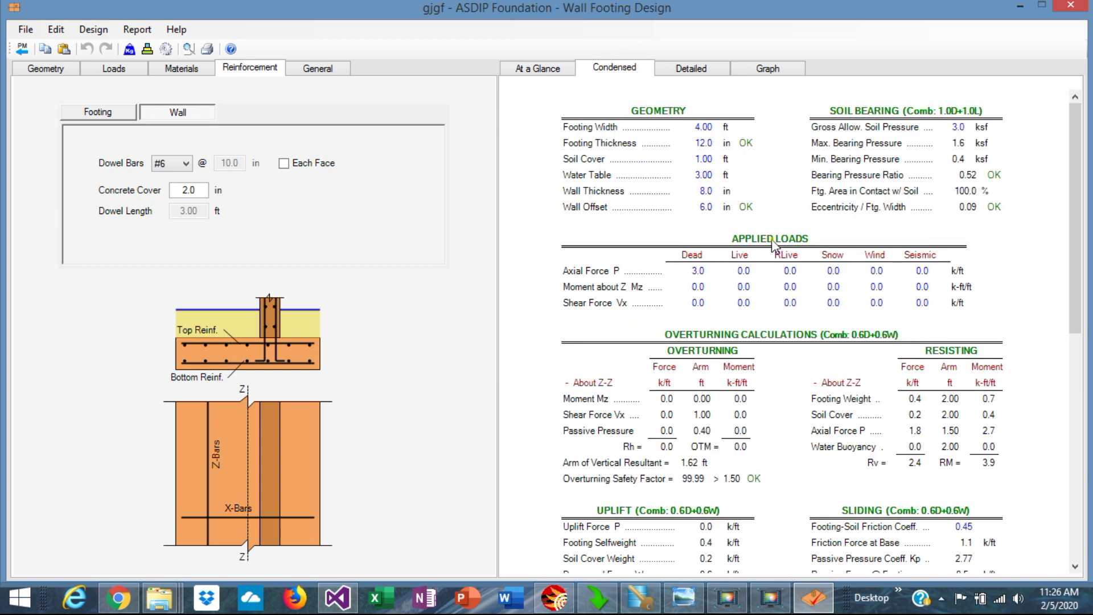
{"action": "scroll", "coordinate": [844, 327], "scroll_direction": "down", "scroll_amount": 10}
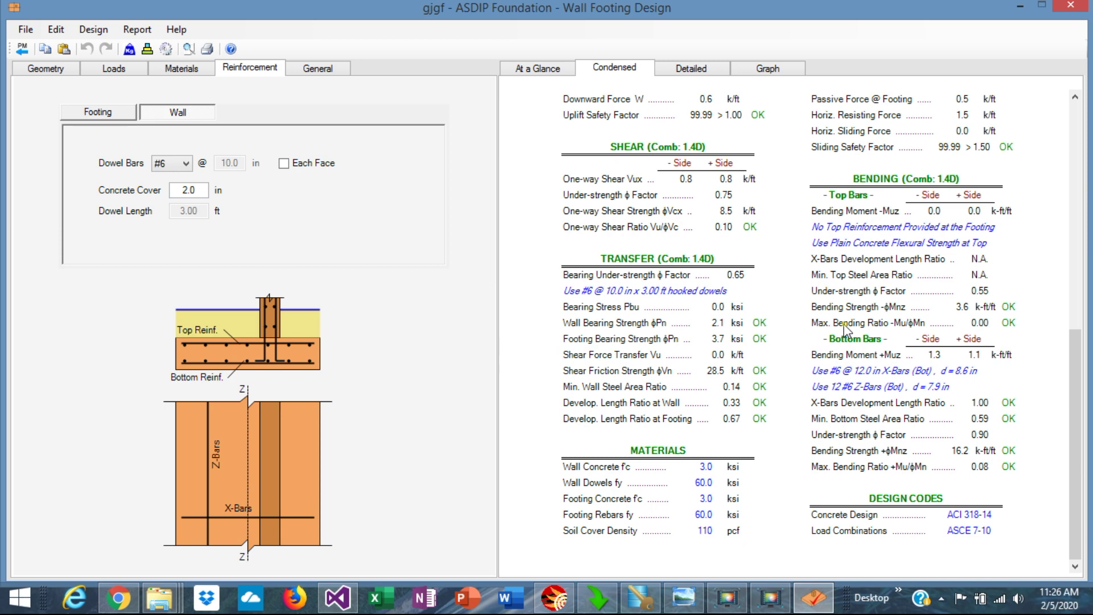
{"action": "scroll", "coordinate": [846, 330], "scroll_direction": "up", "scroll_amount": 2}
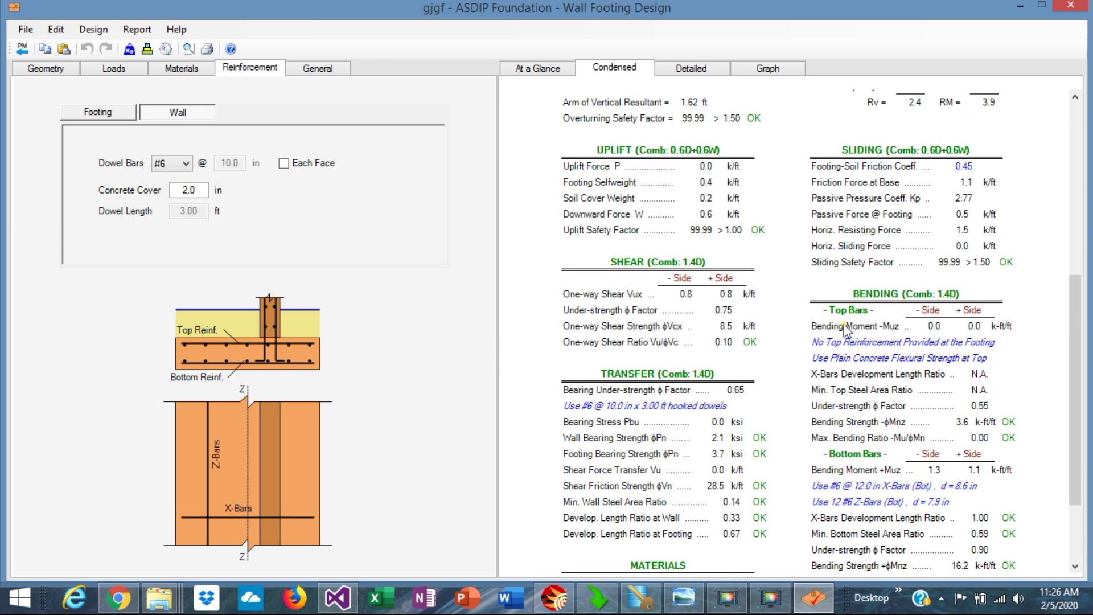
{"action": "left_click", "coordinate": [692, 70]}
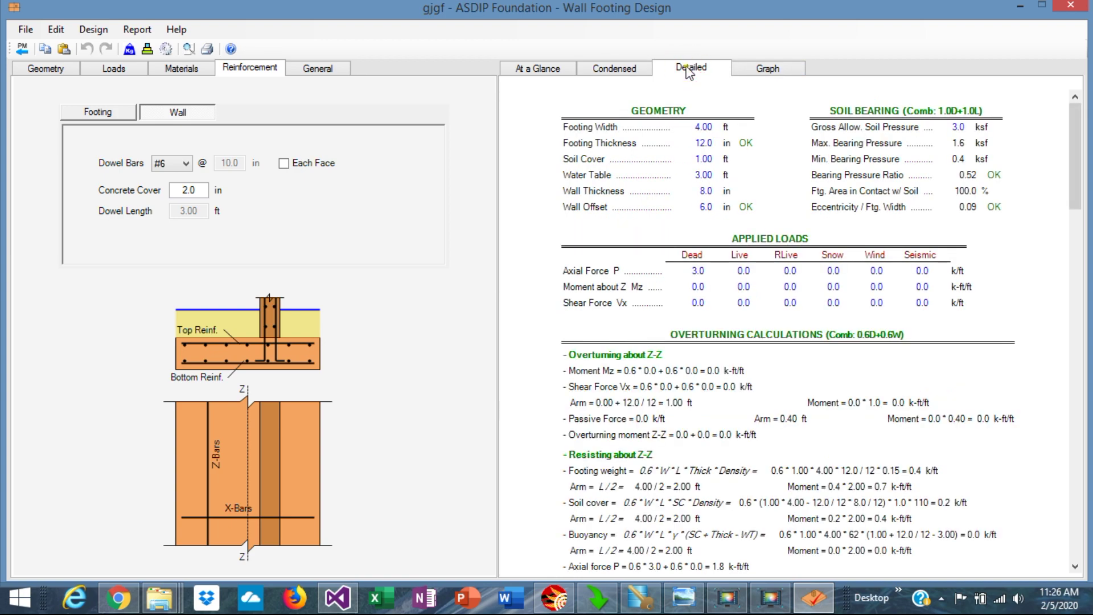
{"action": "scroll", "coordinate": [807, 330], "scroll_direction": "down", "scroll_amount": 20}
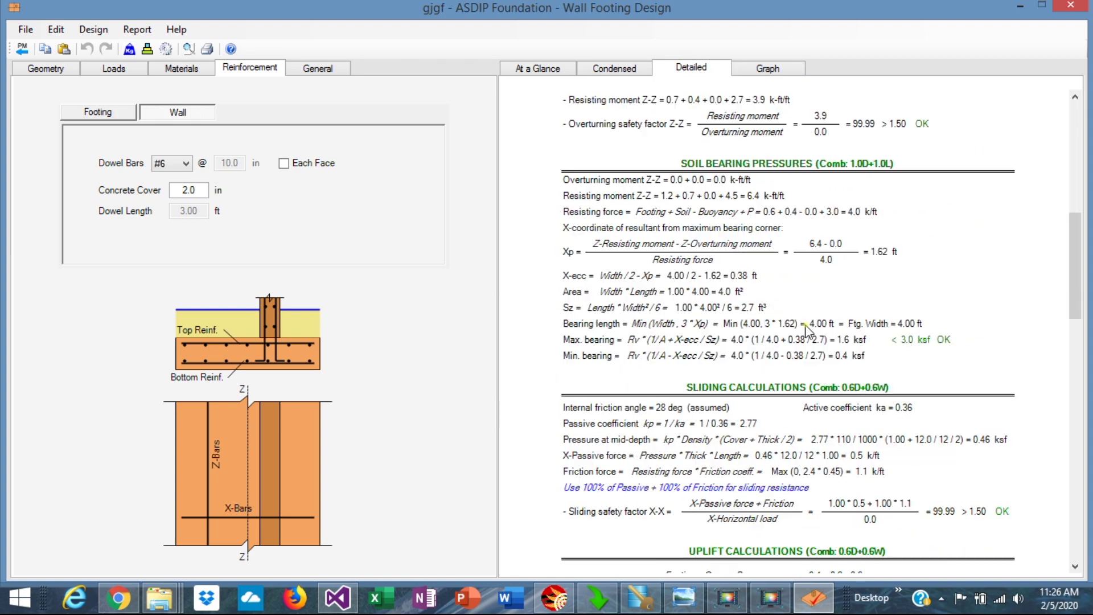
{"action": "scroll", "coordinate": [808, 331], "scroll_direction": "down", "scroll_amount": 8}
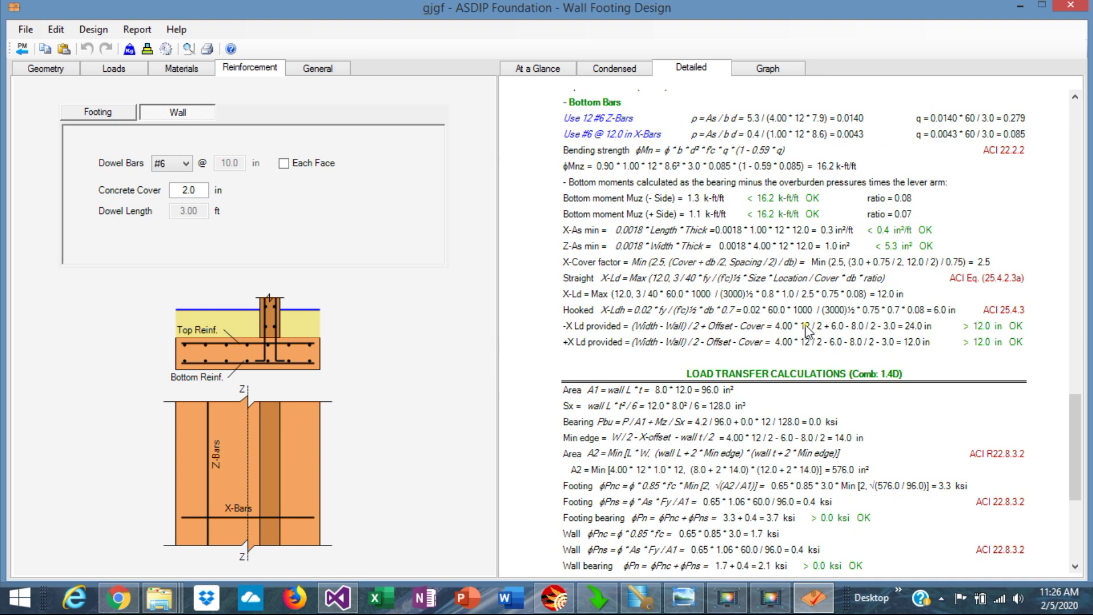
{"action": "scroll", "coordinate": [808, 331], "scroll_direction": "down", "scroll_amount": 3}
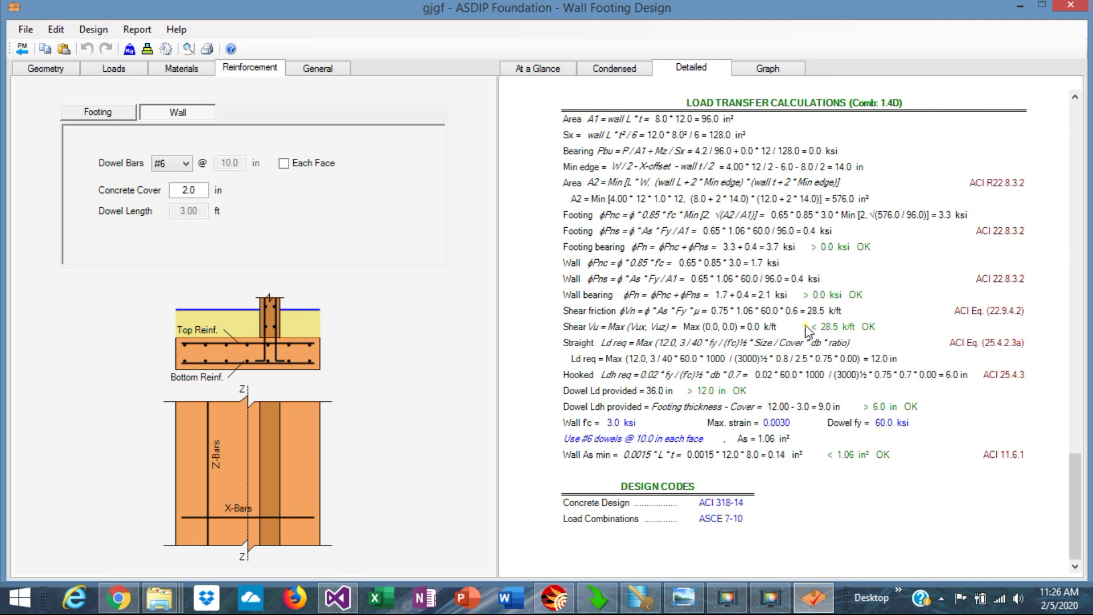
{"action": "left_click", "coordinate": [768, 71]}
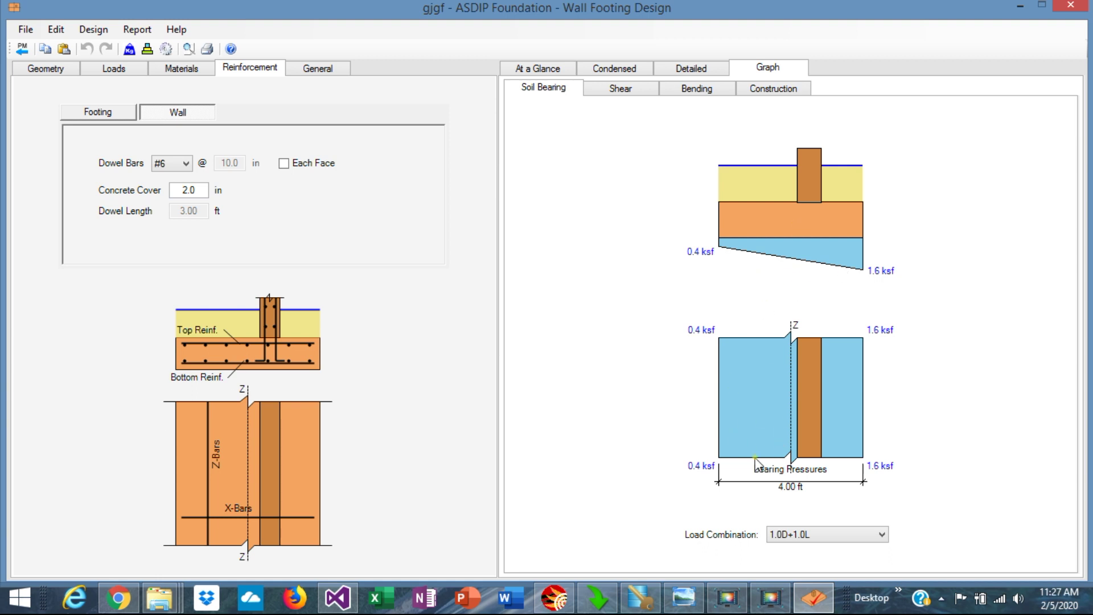
Plot bearing pressures for 1.0D+0.75L+0.75Lr+0.45W, then return to 1.0D+1.0L.
{"action": "left_click", "coordinate": [882, 534]}
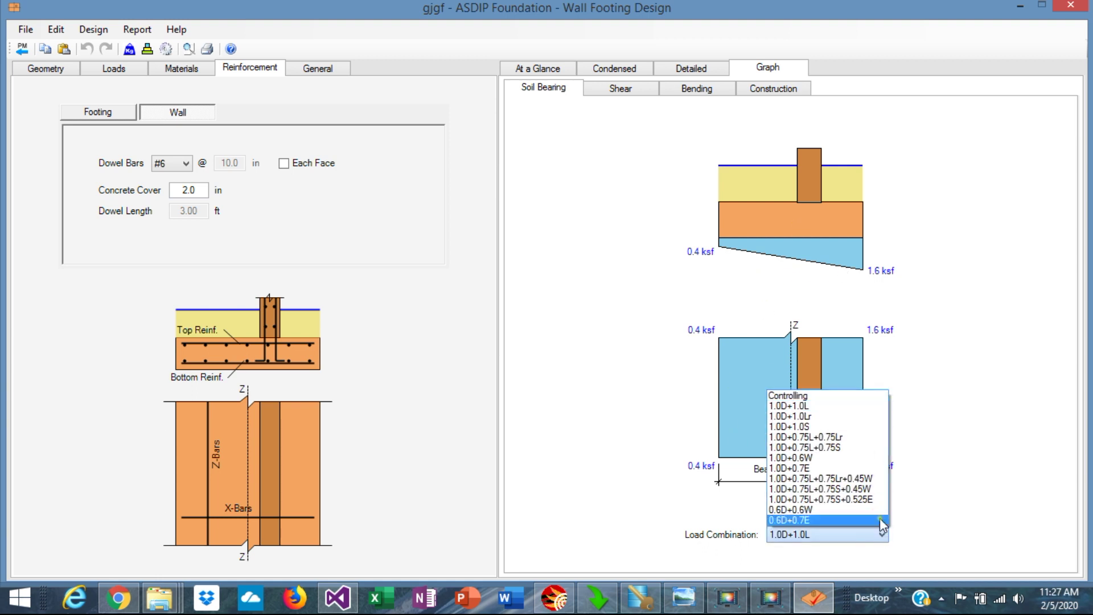
{"action": "left_click", "coordinate": [870, 478]}
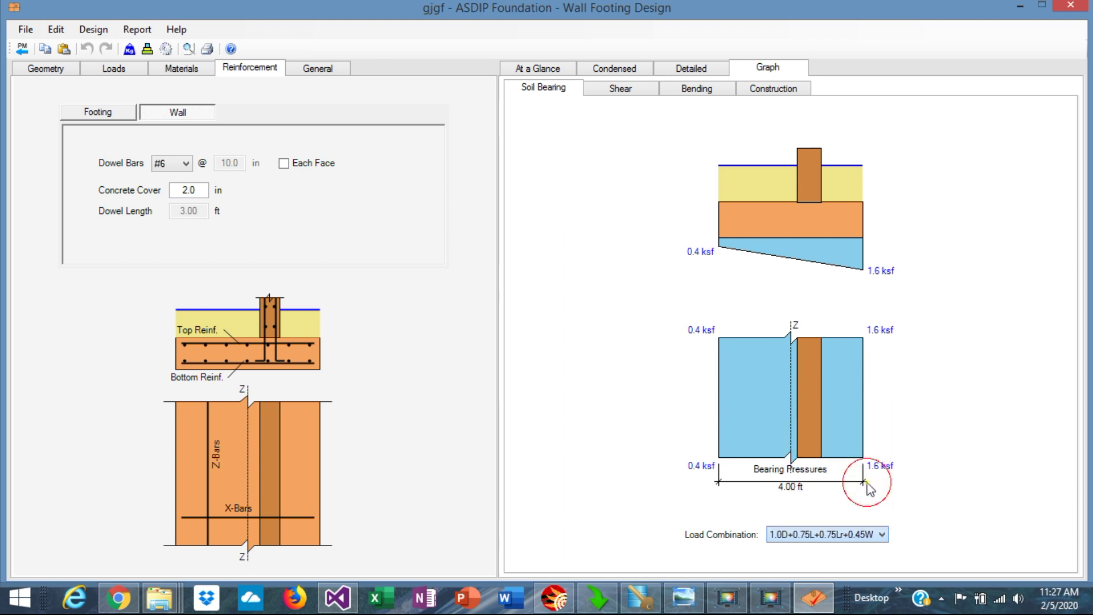
{"action": "left_click", "coordinate": [824, 535]}
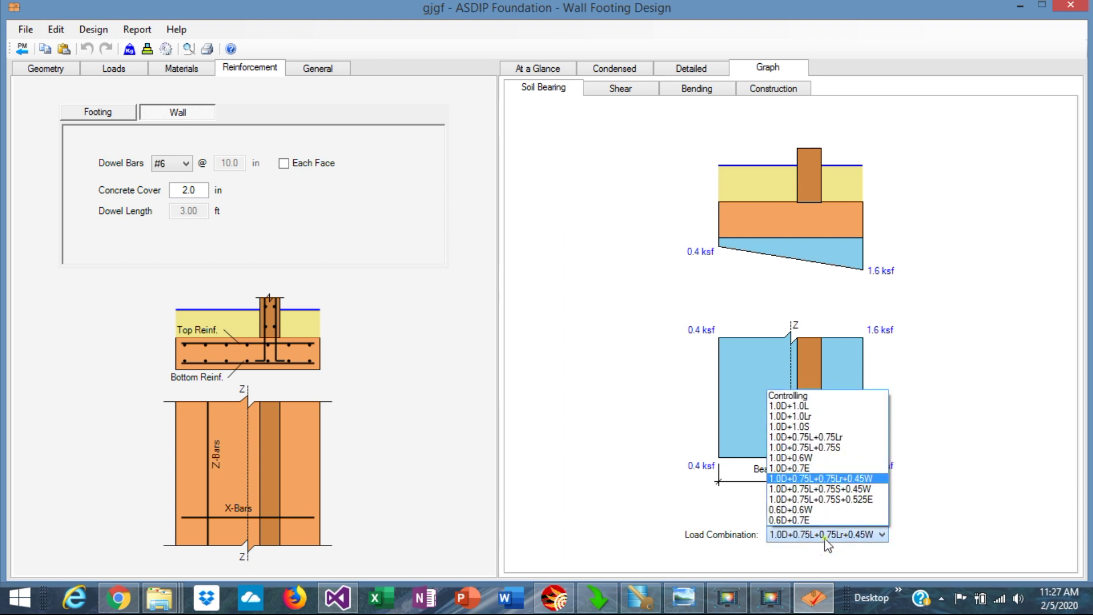
{"action": "left_click", "coordinate": [806, 404]}
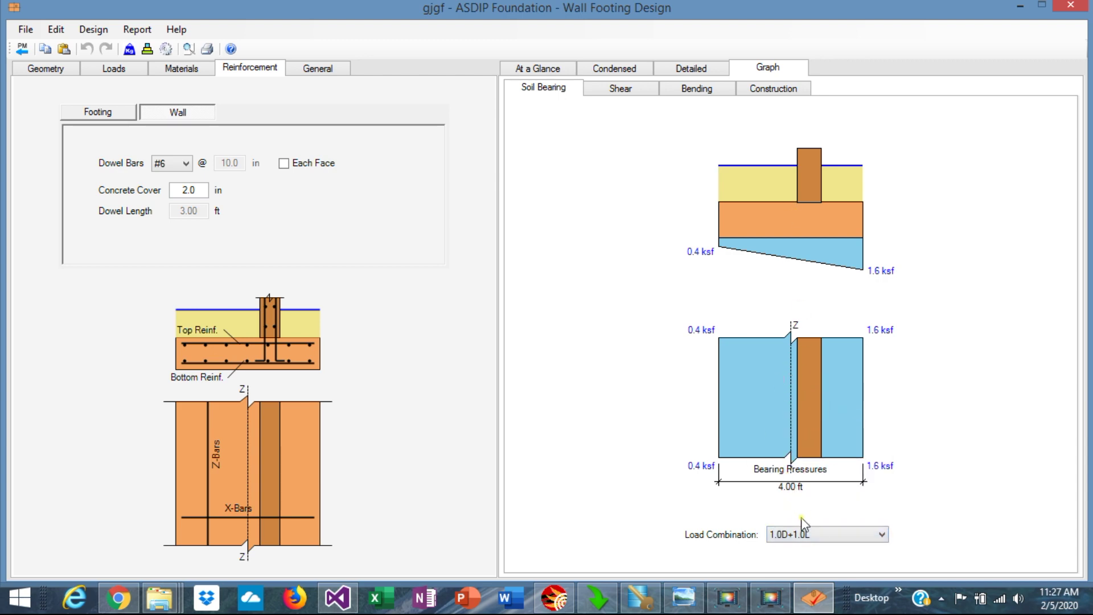
View the shear, bending and construction graphs, then bring up the ASCE 7-10/16 load combinations table.
{"action": "left_click", "coordinate": [634, 89]}
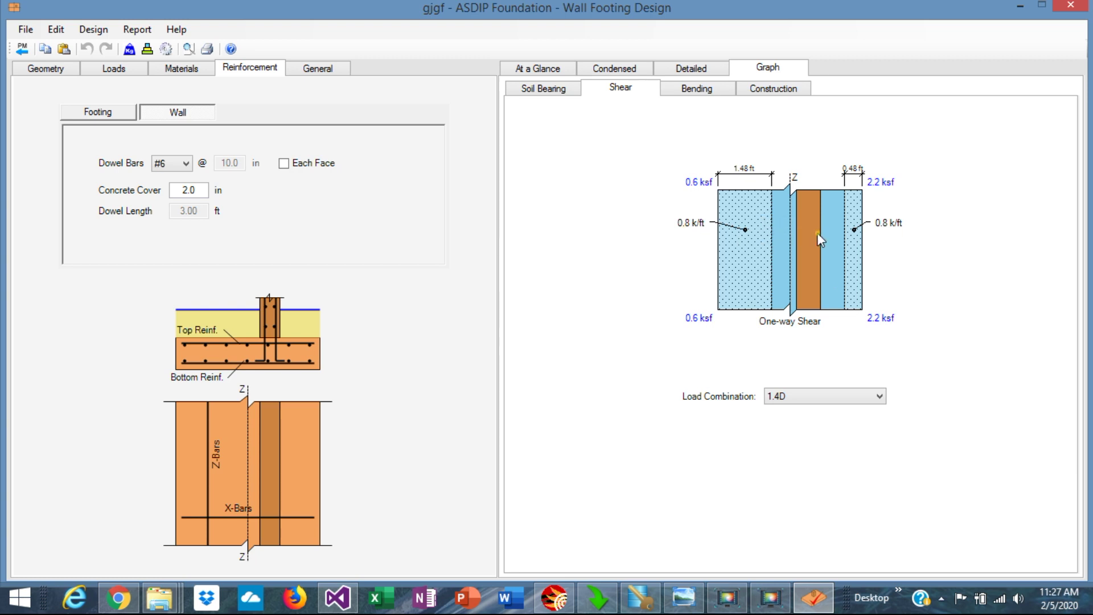
{"action": "left_click", "coordinate": [824, 396]}
{"action": "left_click", "coordinate": [686, 350]}
{"action": "left_click", "coordinate": [694, 92]}
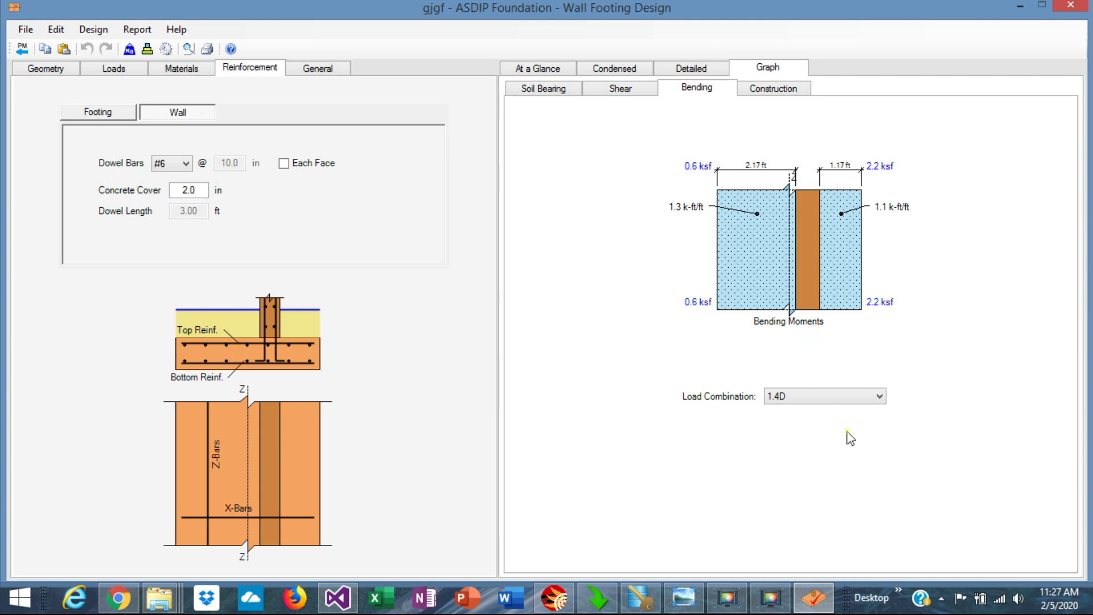
{"action": "left_click", "coordinate": [776, 90]}
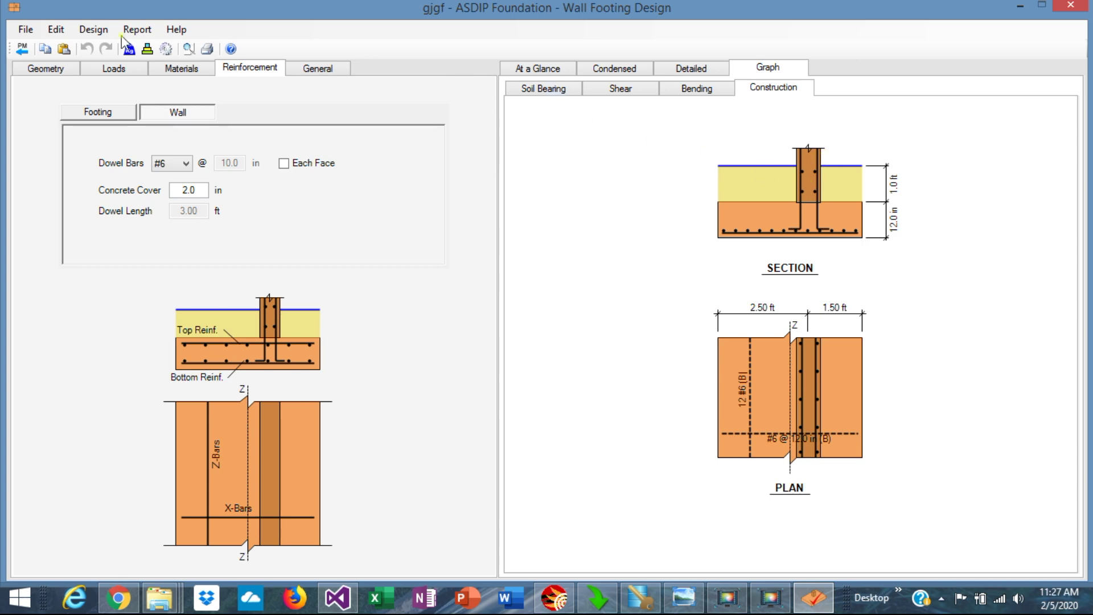
{"action": "left_click", "coordinate": [146, 49]}
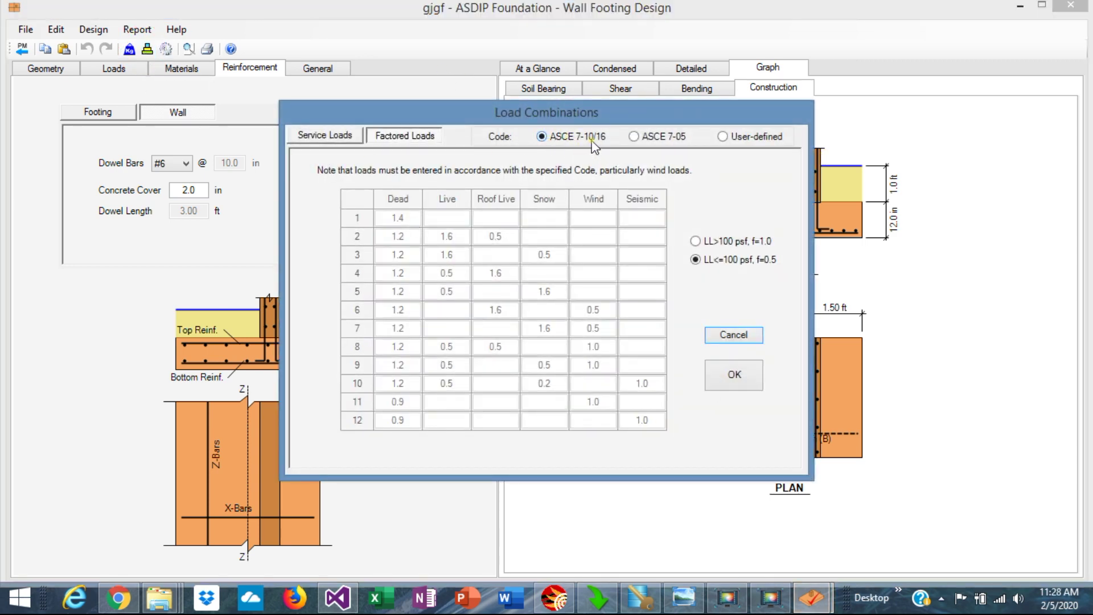
Try ASCE 7-05 and user-defined load factors, then discard the load combination changes.
{"action": "left_click", "coordinate": [637, 138]}
{"action": "left_click", "coordinate": [723, 137]}
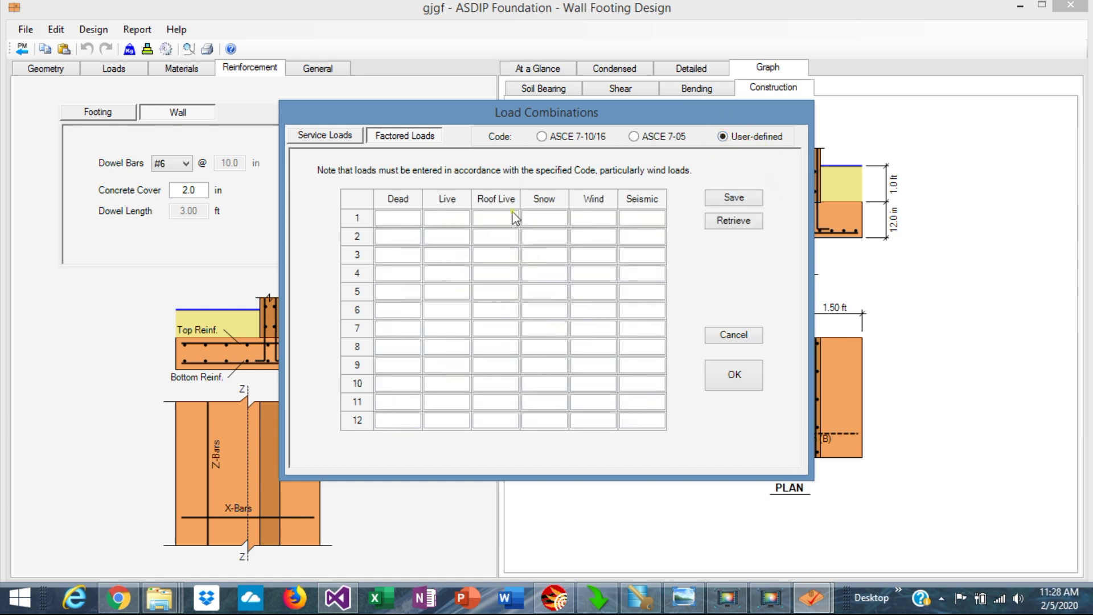
{"action": "left_click", "coordinate": [407, 225]}
{"action": "left_click", "coordinate": [634, 138]}
{"action": "left_click", "coordinate": [727, 340]}
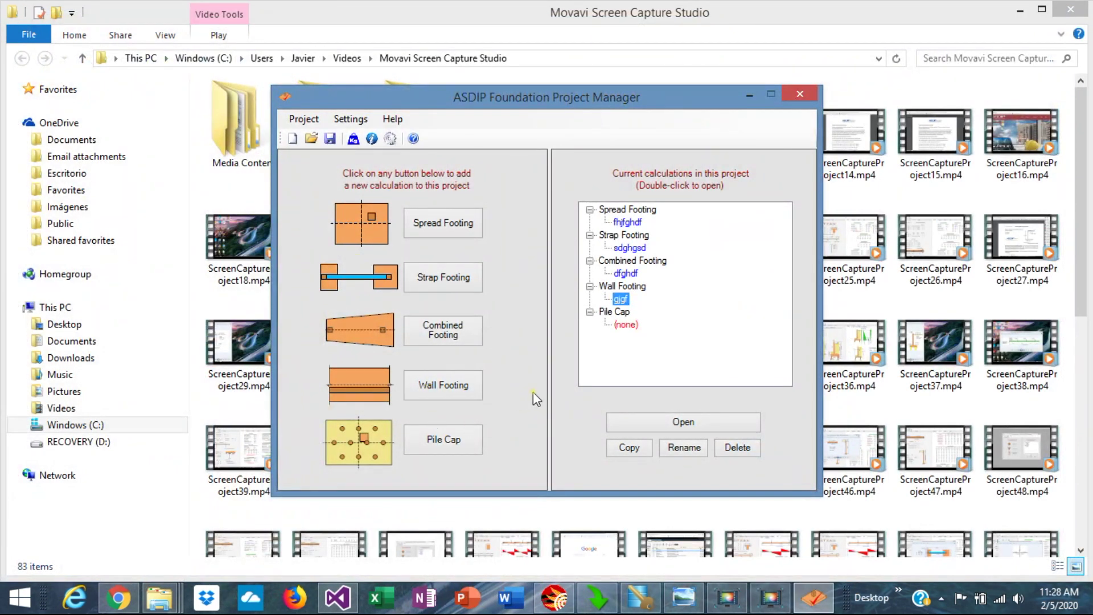
Add a pile cap calculation named 'cgjcghj' and open its Pile Cap Design window.
{"action": "left_click", "coordinate": [445, 437]}
{"action": "type", "text": "cgjcghj"}
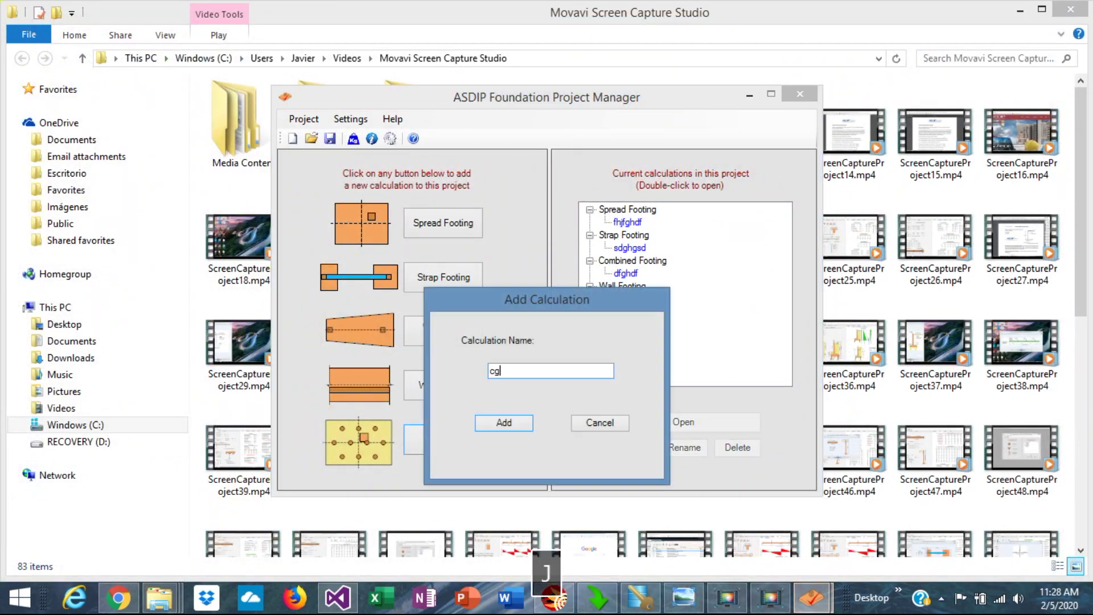
{"action": "left_click", "coordinate": [502, 422]}
{"action": "double_click", "coordinate": [627, 325]}
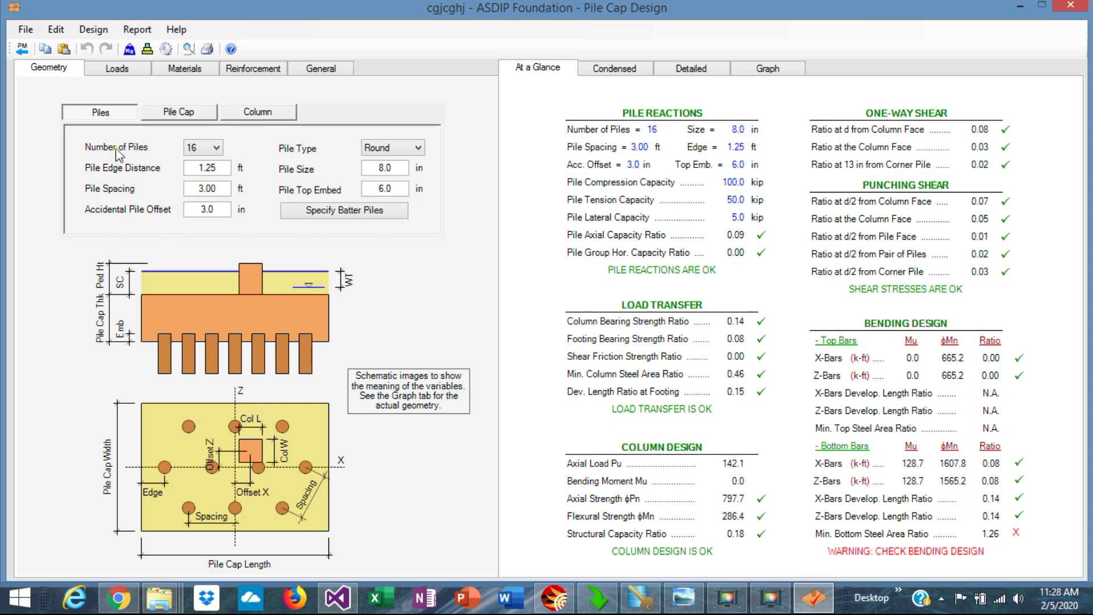
Show the pile cap results as graphs, keeping 16 piles.
{"action": "left_click", "coordinate": [217, 149]}
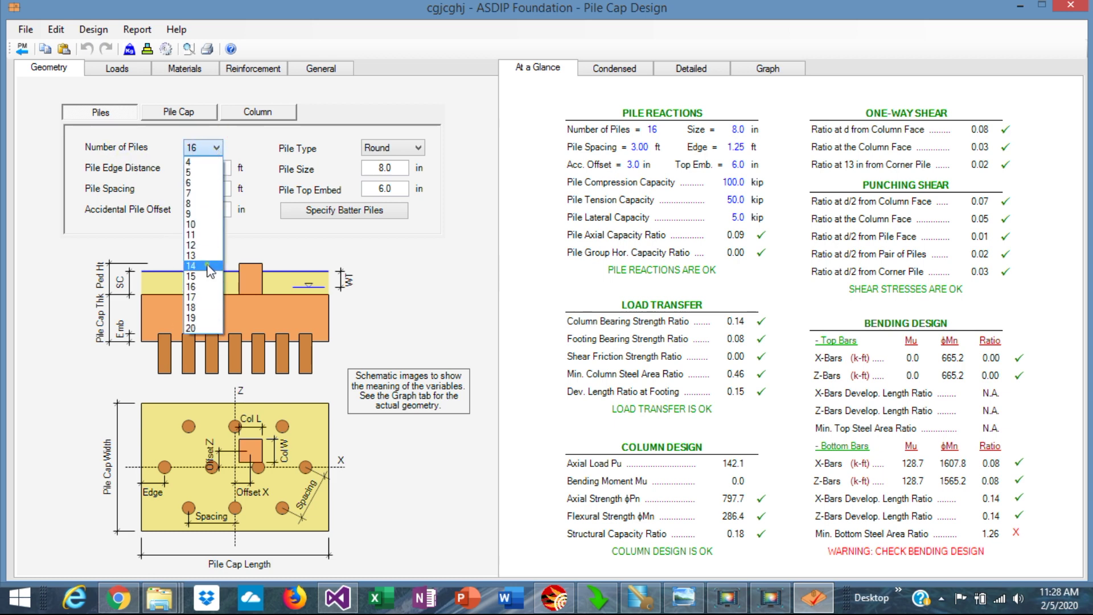
{"action": "left_click", "coordinate": [757, 69]}
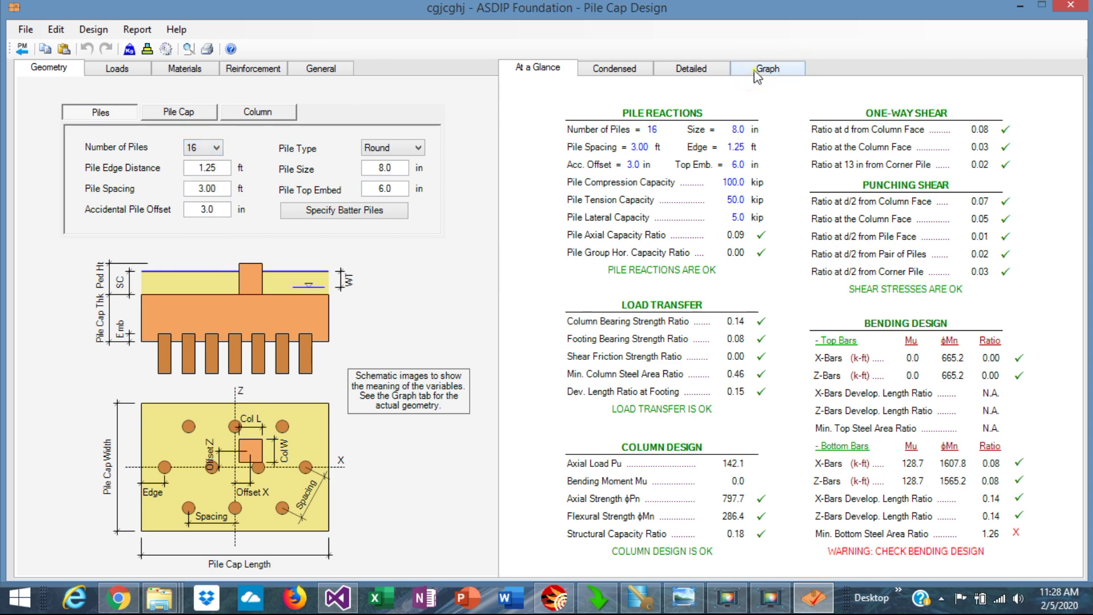
{"action": "left_click", "coordinate": [757, 69]}
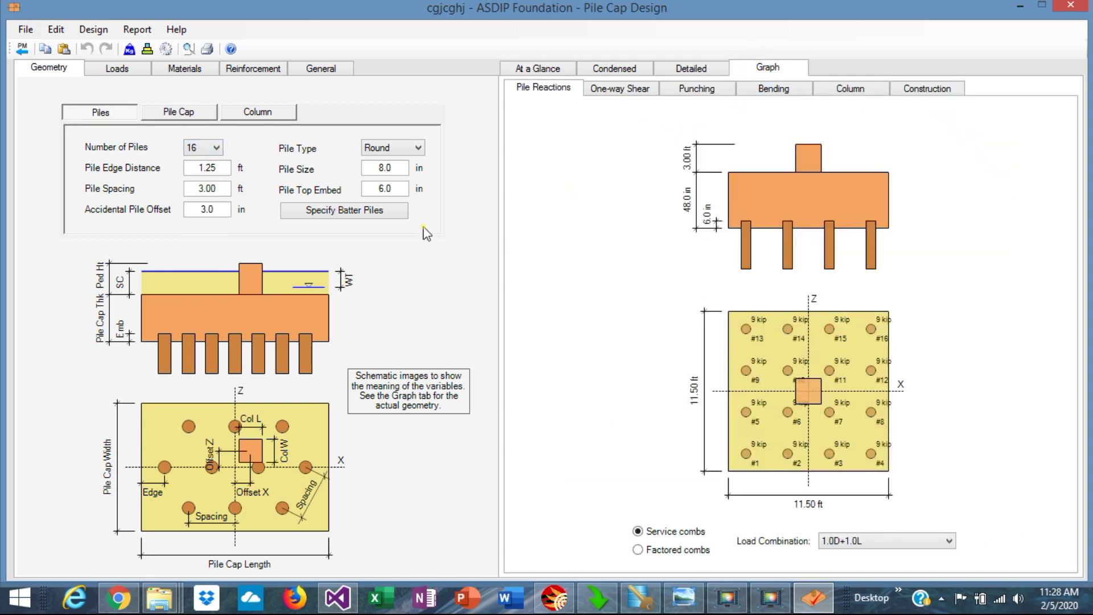
Try 10 and then 6 piles, then restore the pile cap to 16 piles.
{"action": "left_click", "coordinate": [215, 148]}
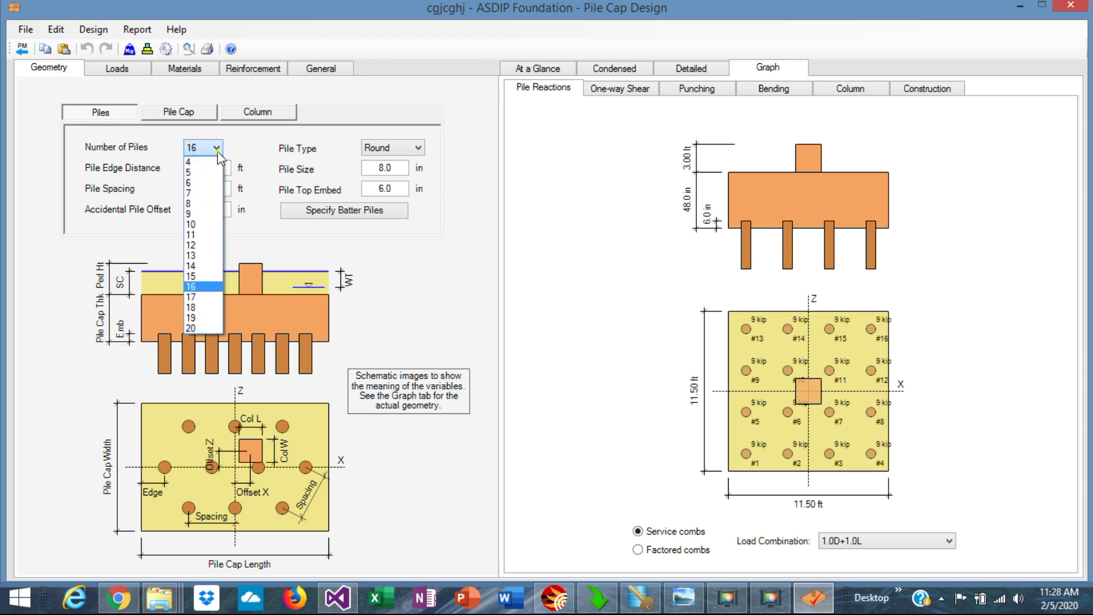
{"action": "left_click", "coordinate": [208, 225]}
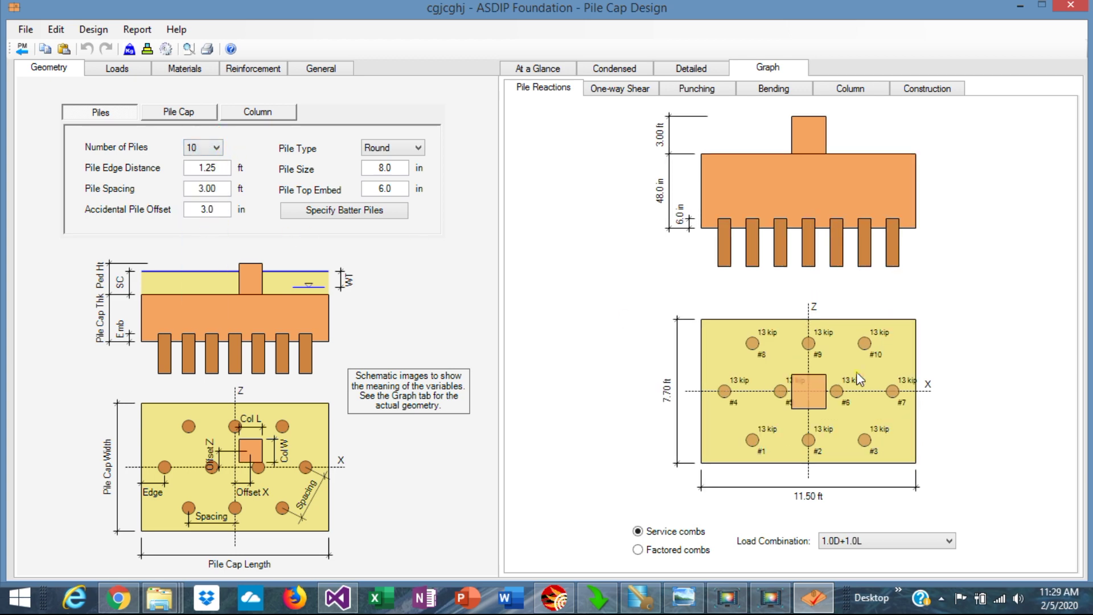
{"action": "left_click", "coordinate": [216, 148]}
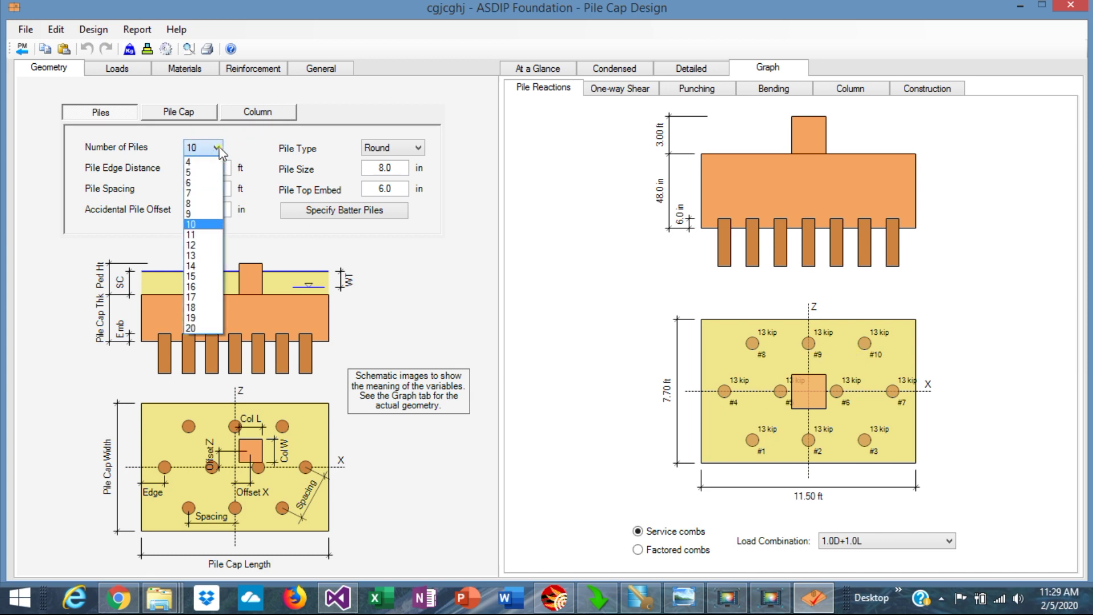
{"action": "left_click", "coordinate": [203, 182]}
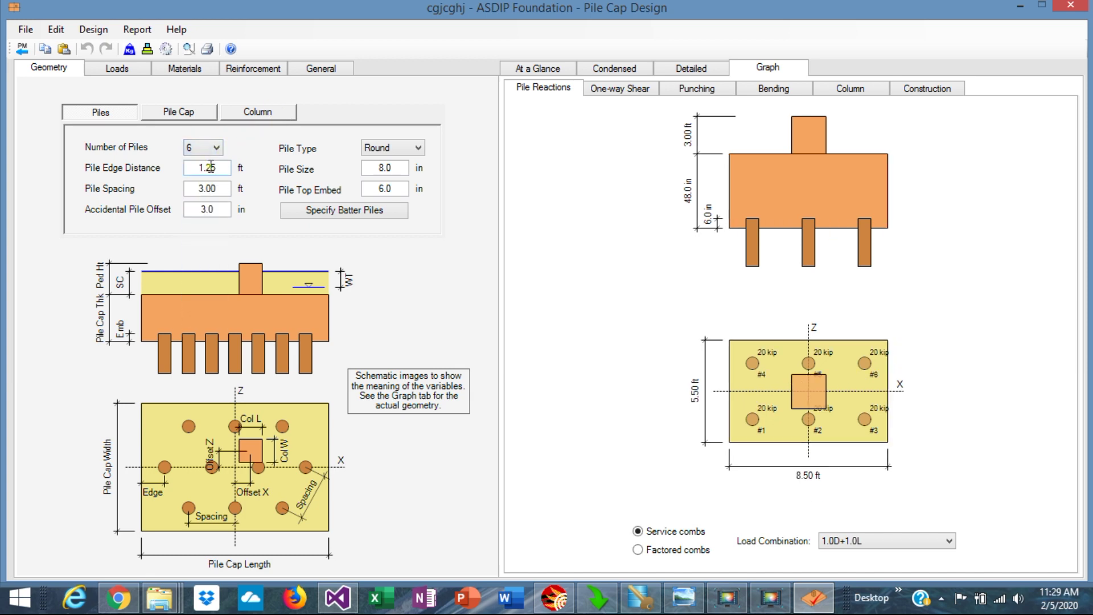
{"action": "left_click", "coordinate": [215, 148]}
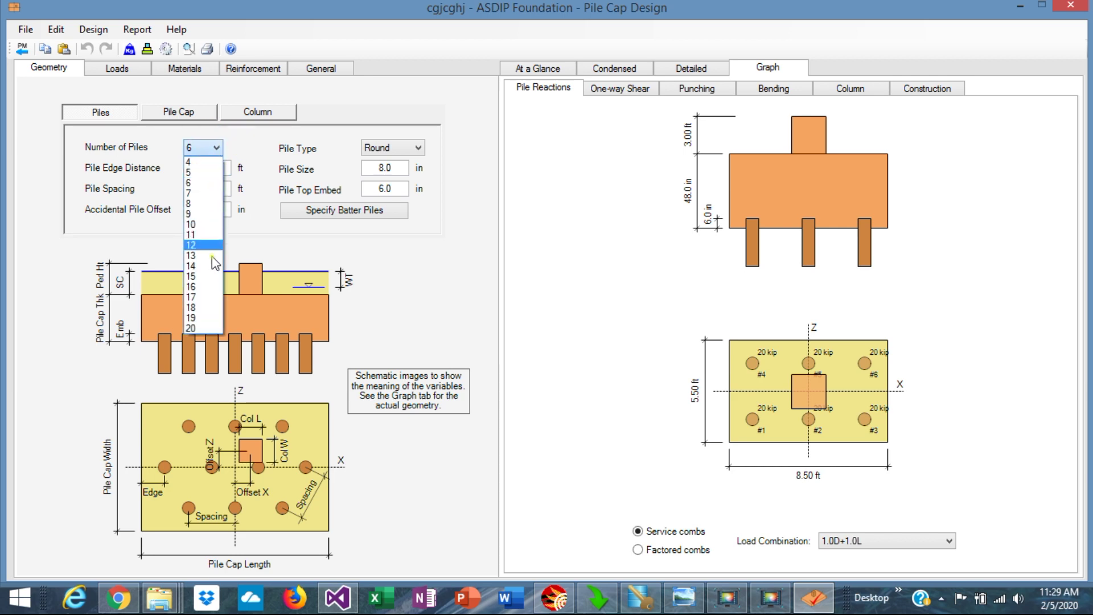
{"action": "left_click", "coordinate": [206, 287]}
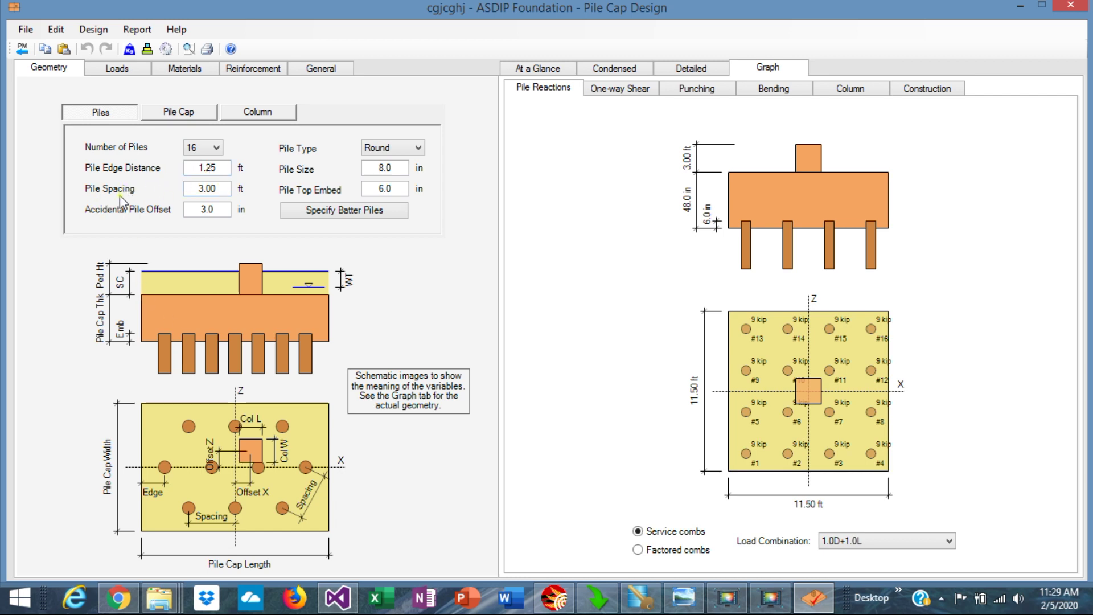
{"action": "left_click", "coordinate": [418, 150]}
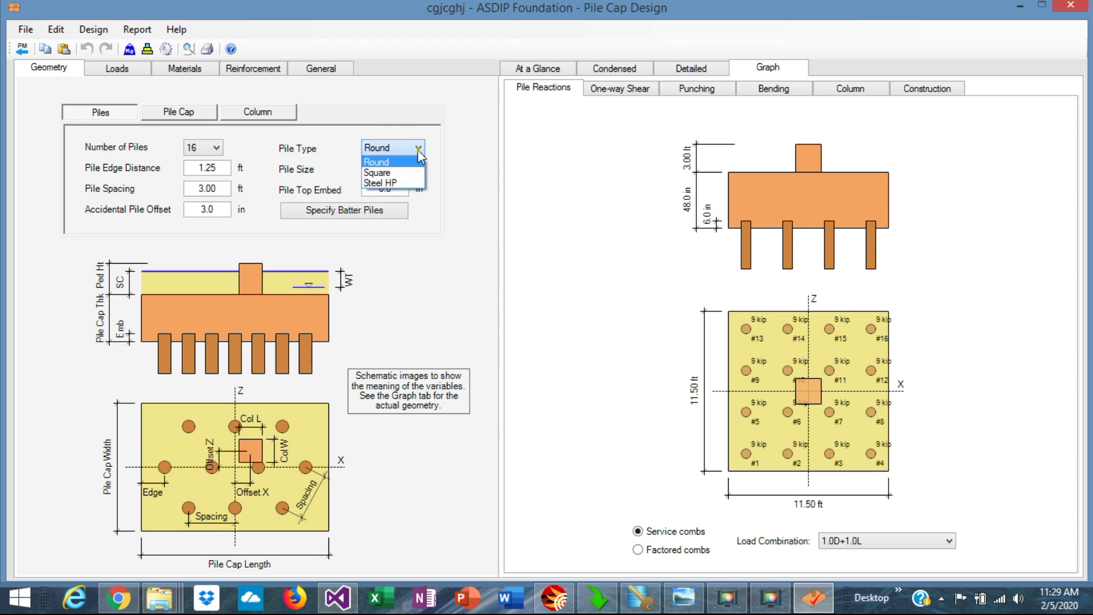
Keep round piles and offset the column 12.0 in along X, shifting reactions to 7–12 kip.
{"action": "left_click", "coordinate": [418, 149]}
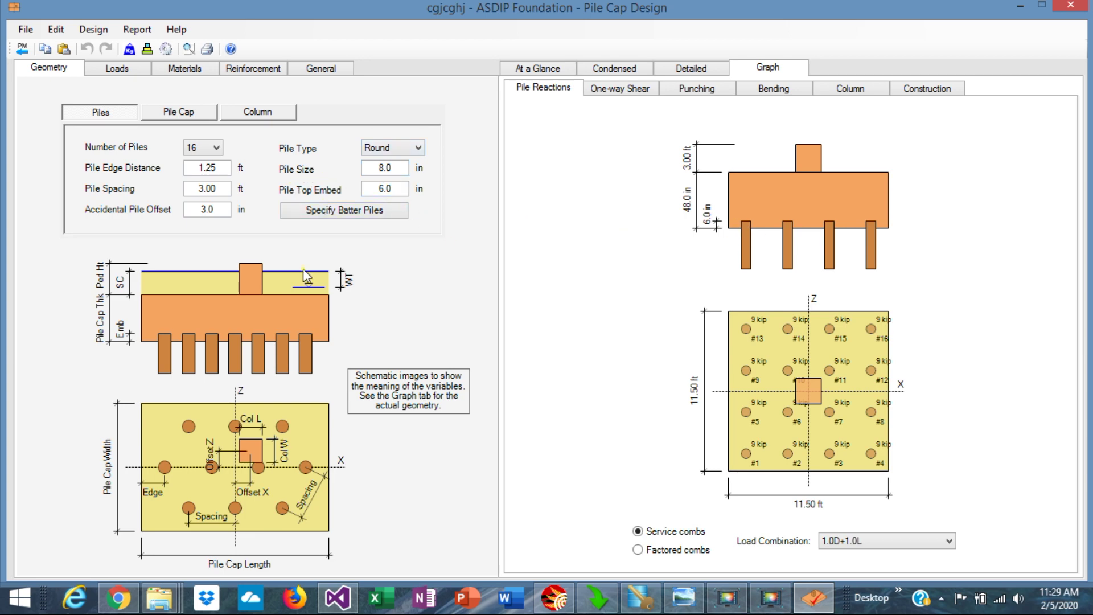
{"action": "left_click", "coordinate": [331, 213]}
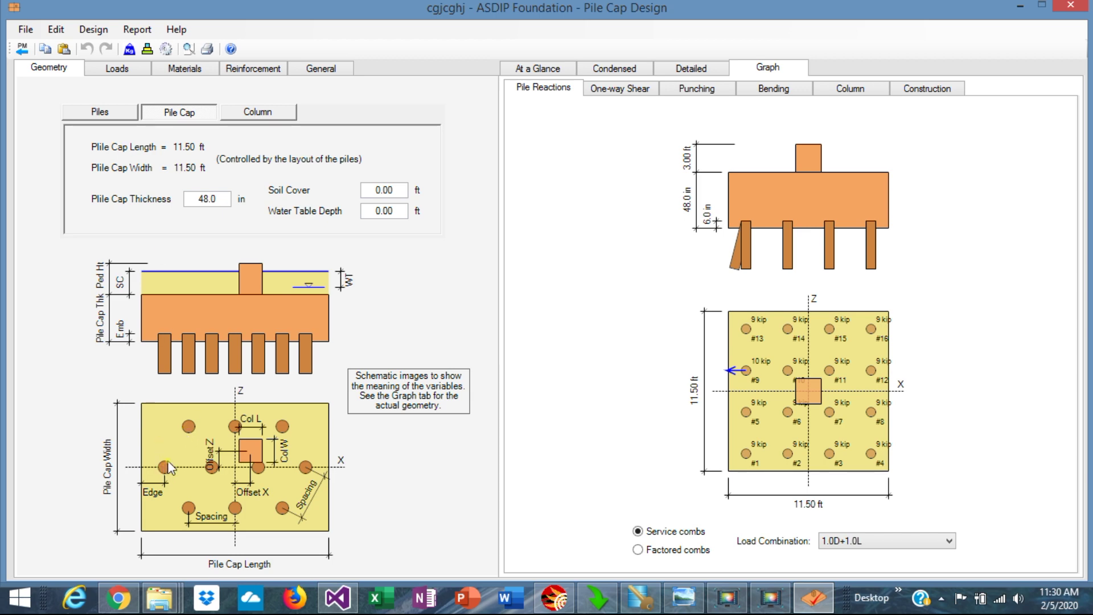
{"action": "left_click", "coordinate": [245, 111]}
{"action": "left_click", "coordinate": [209, 190]}
{"action": "double_click", "coordinate": [210, 190]}
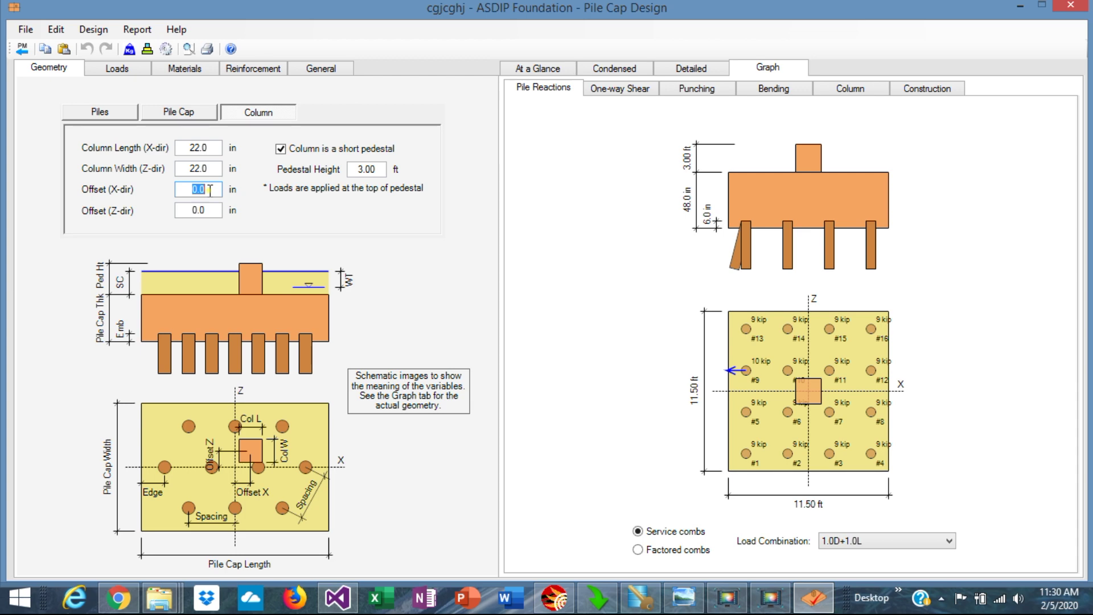
{"action": "type", "text": "12"}
{"action": "key", "text": "Return"}
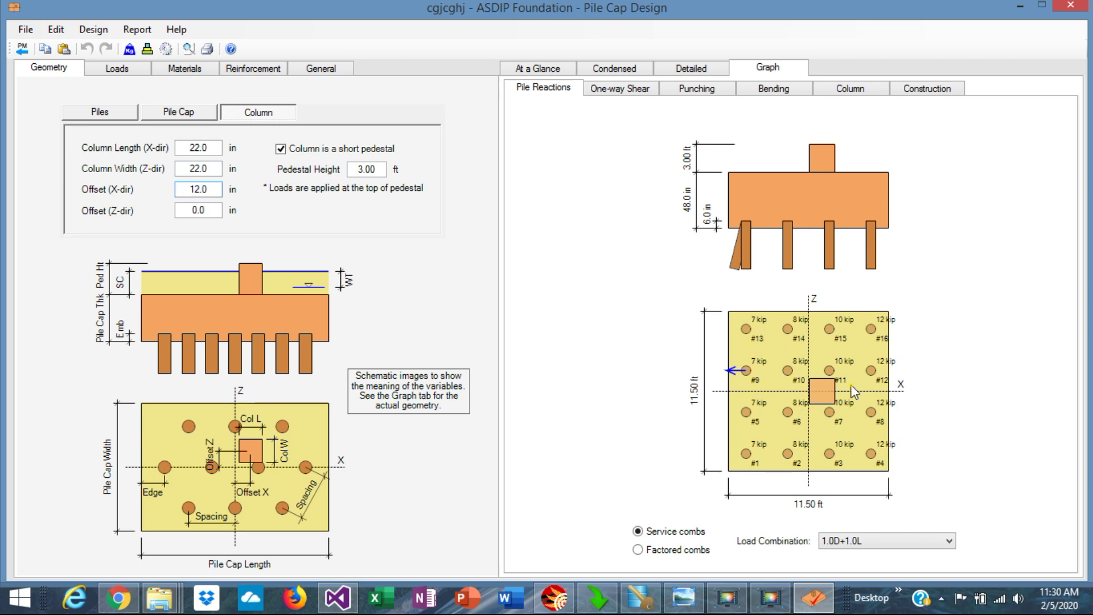
{"action": "left_click", "coordinate": [118, 72]}
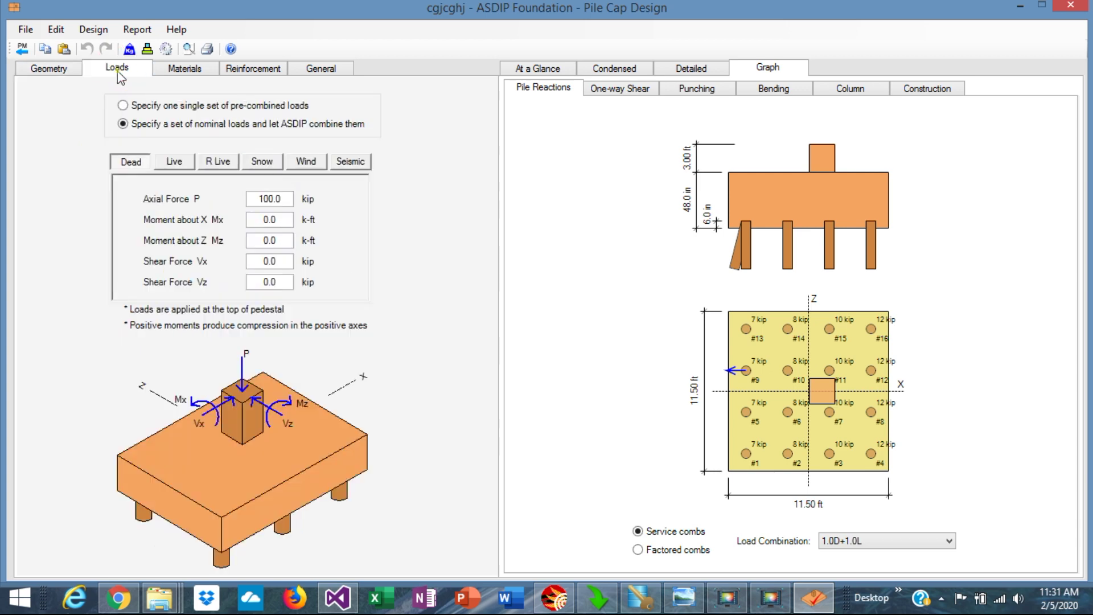
Review load options, materials, column reinforcement and the At a Glance summary with its bending warning.
{"action": "left_click", "coordinate": [124, 106]}
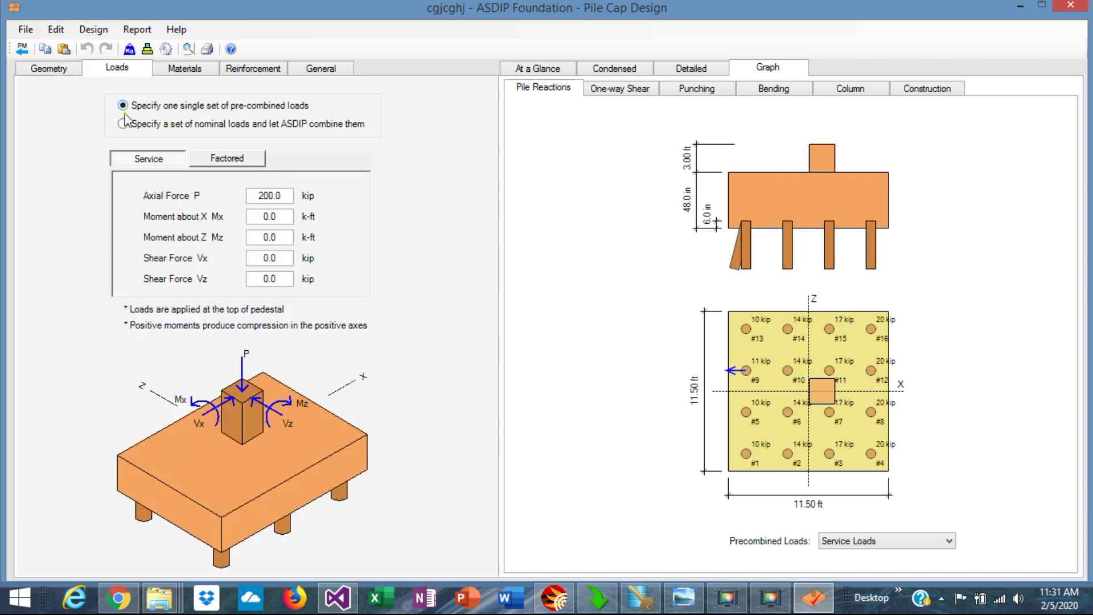
{"action": "left_click", "coordinate": [123, 123]}
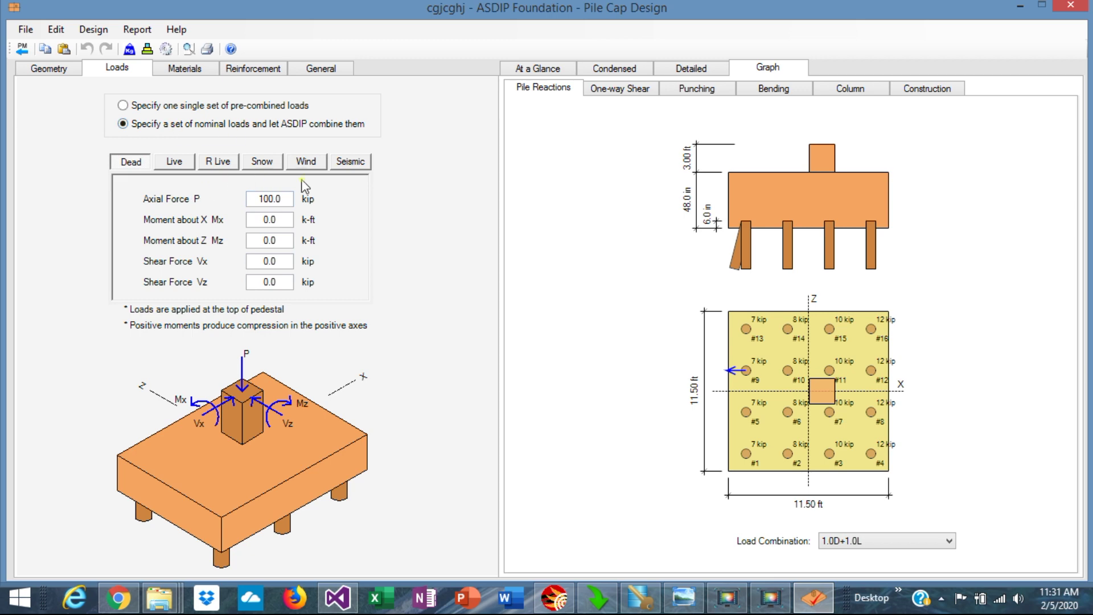
{"action": "left_click", "coordinate": [184, 69]}
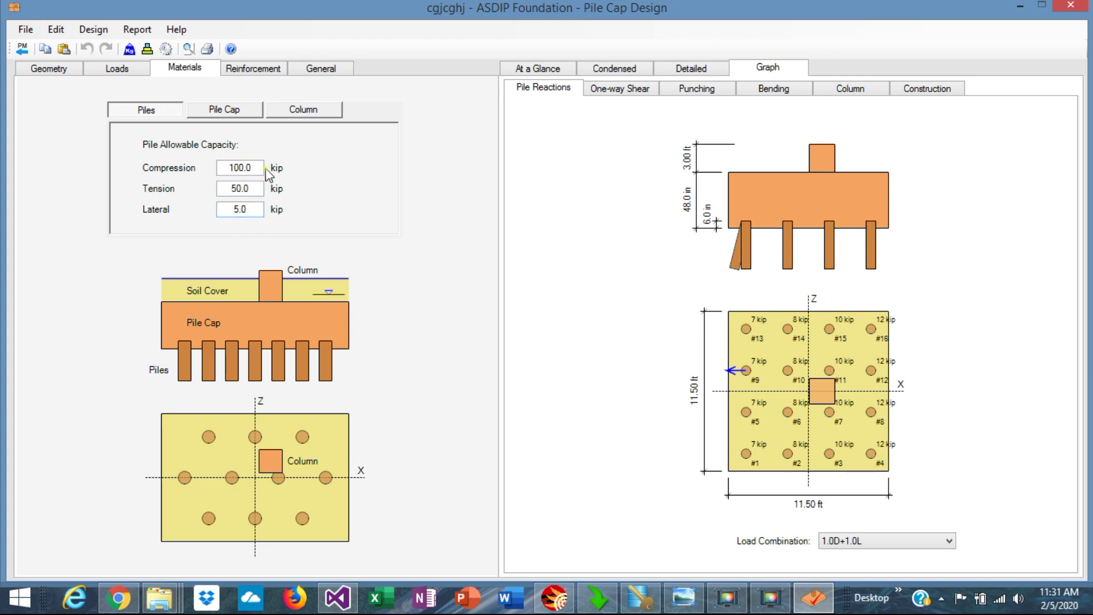
{"action": "left_click", "coordinate": [250, 68]}
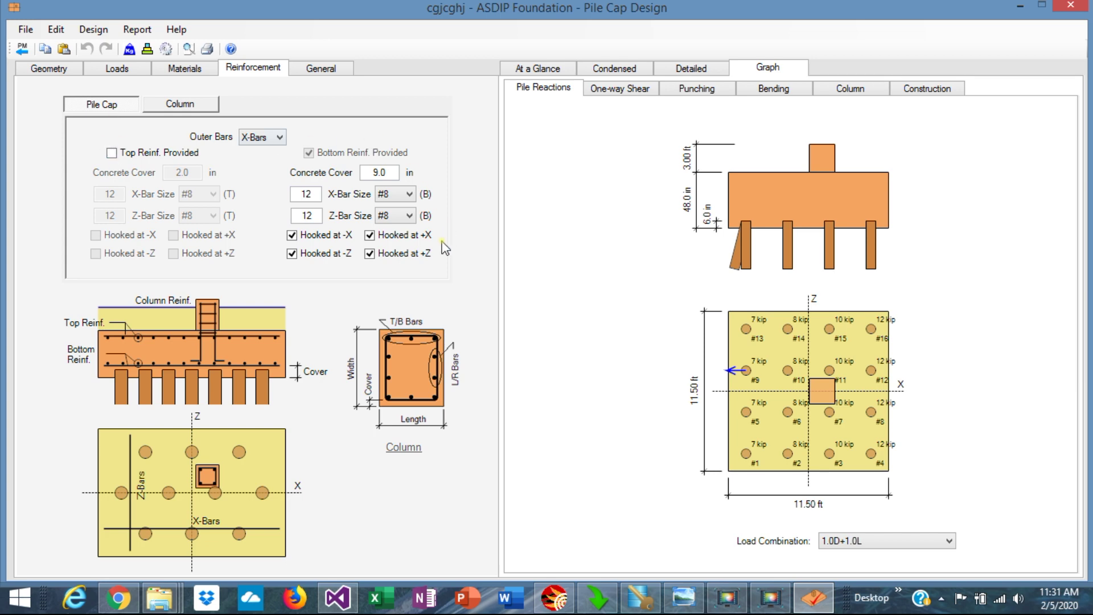
{"action": "left_click", "coordinate": [180, 104]}
{"action": "left_click", "coordinate": [538, 68]}
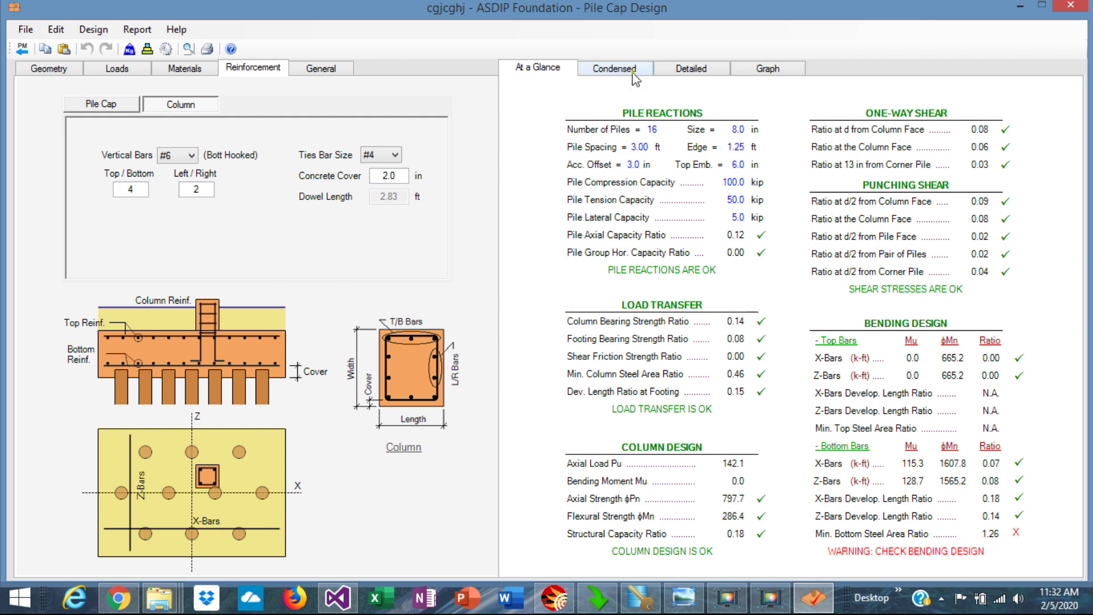
Scroll through the condensed and detailed pile cap reports, then return to the pile reaction graphs.
{"action": "left_click", "coordinate": [611, 69]}
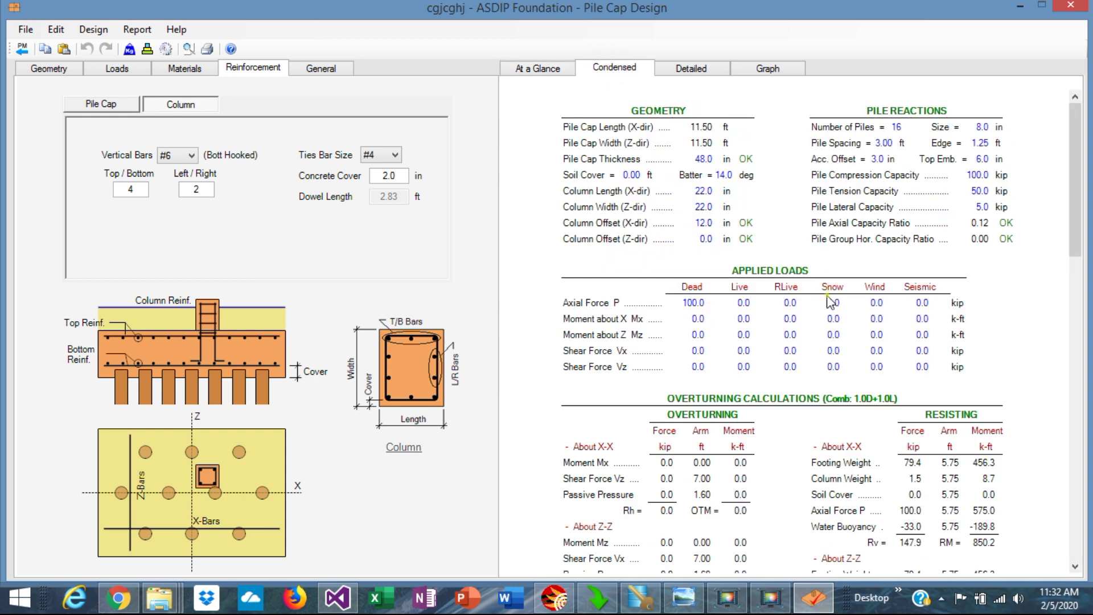
{"action": "scroll", "coordinate": [830, 301], "scroll_direction": "down", "scroll_amount": 4}
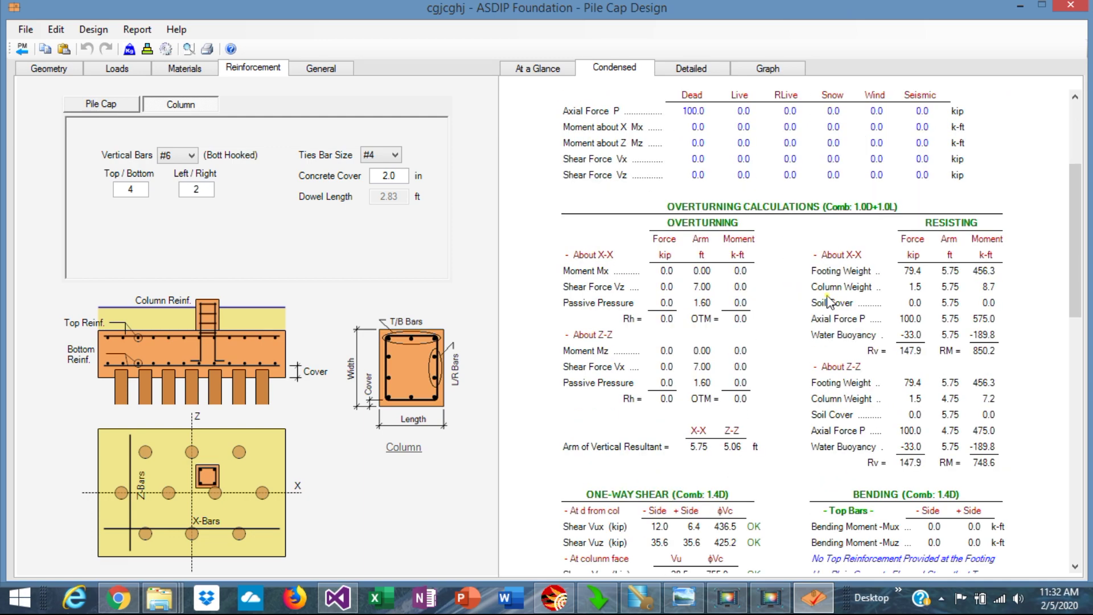
{"action": "left_click", "coordinate": [691, 68]}
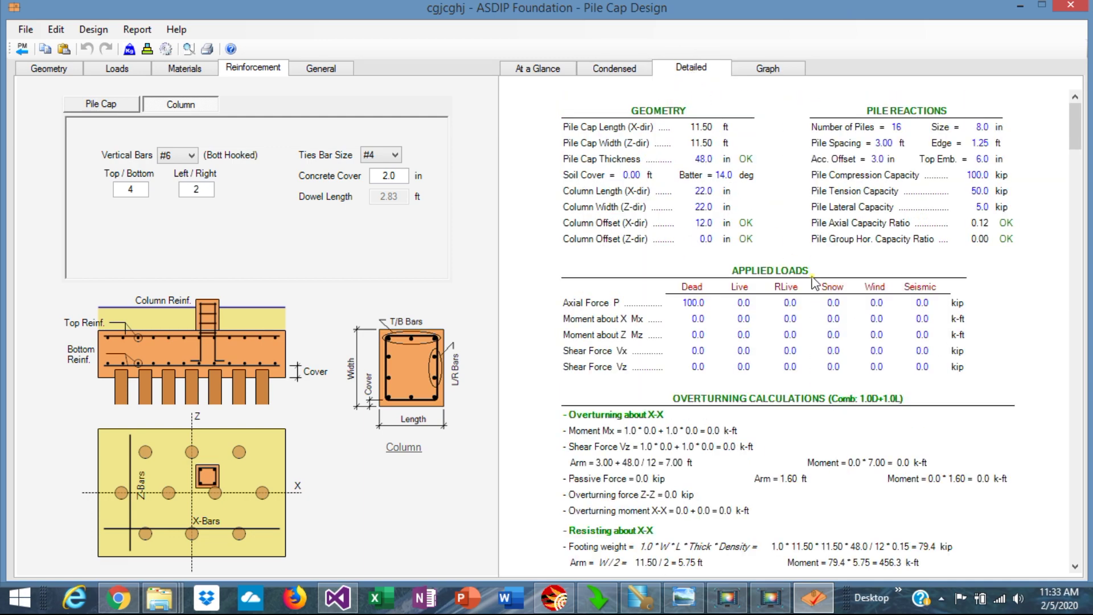
{"action": "scroll", "coordinate": [871, 262], "scroll_direction": "down", "scroll_amount": 4}
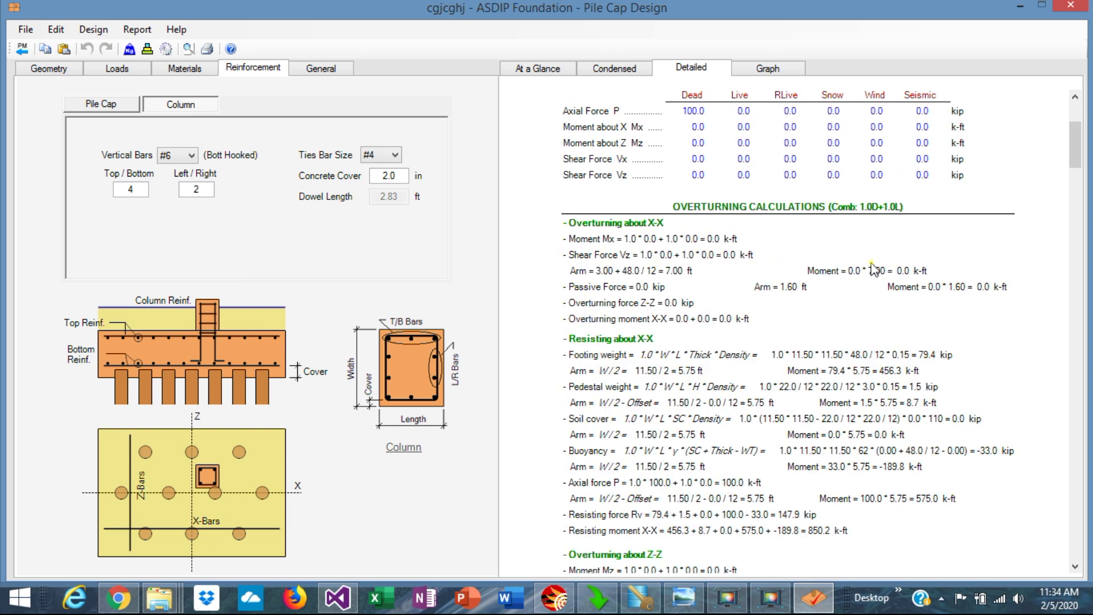
{"action": "scroll", "coordinate": [860, 418], "scroll_direction": "down", "scroll_amount": 10}
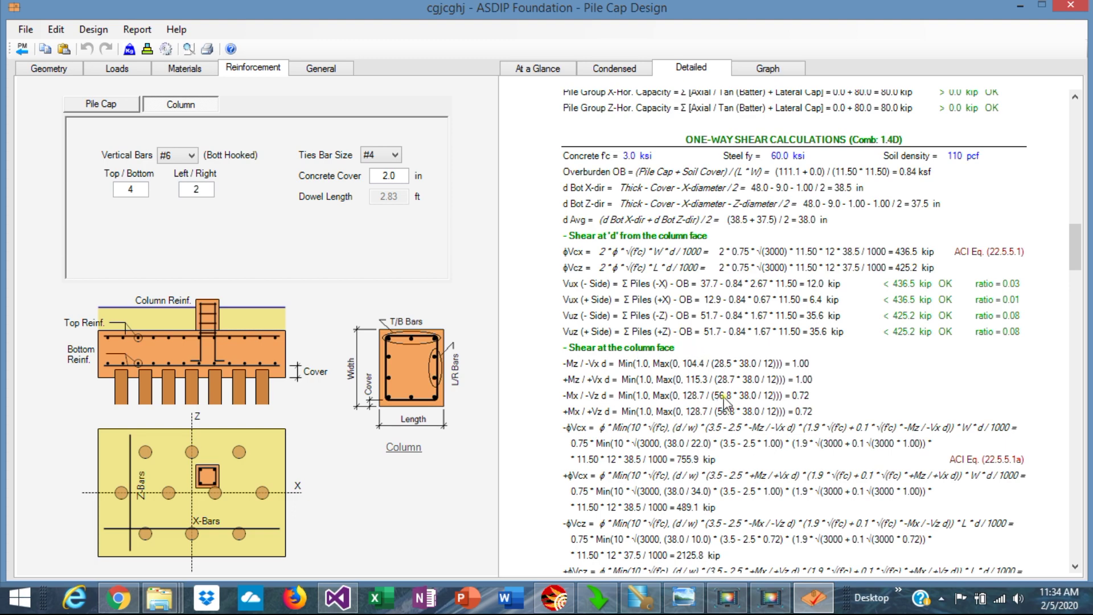
{"action": "scroll", "coordinate": [725, 400], "scroll_direction": "down", "scroll_amount": 7}
{"action": "scroll", "coordinate": [726, 400], "scroll_direction": "down", "scroll_amount": 6}
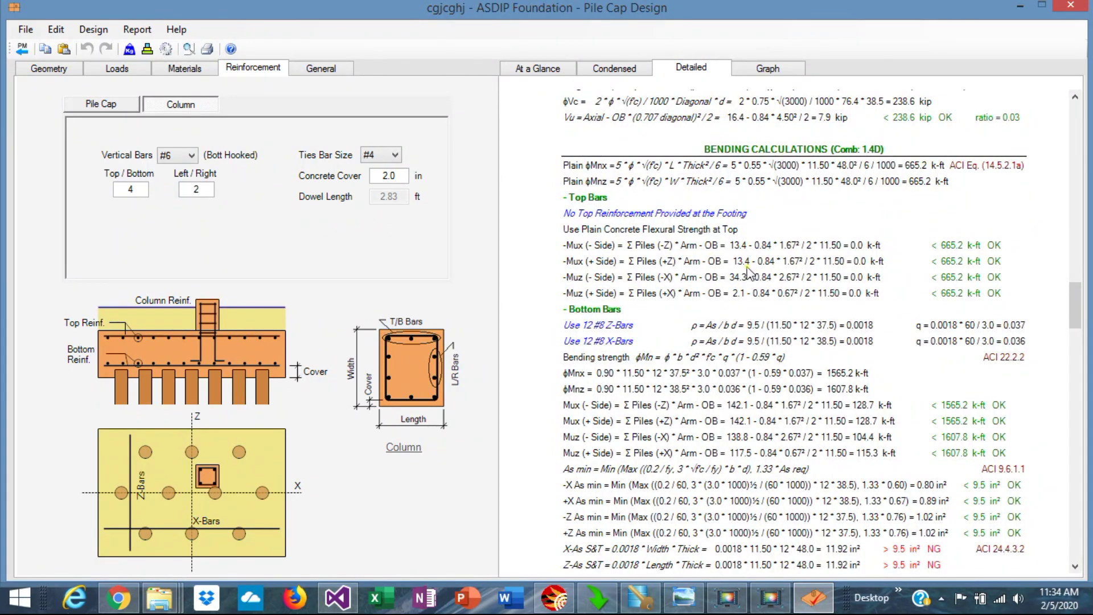
{"action": "scroll", "coordinate": [701, 261], "scroll_direction": "down", "scroll_amount": 10}
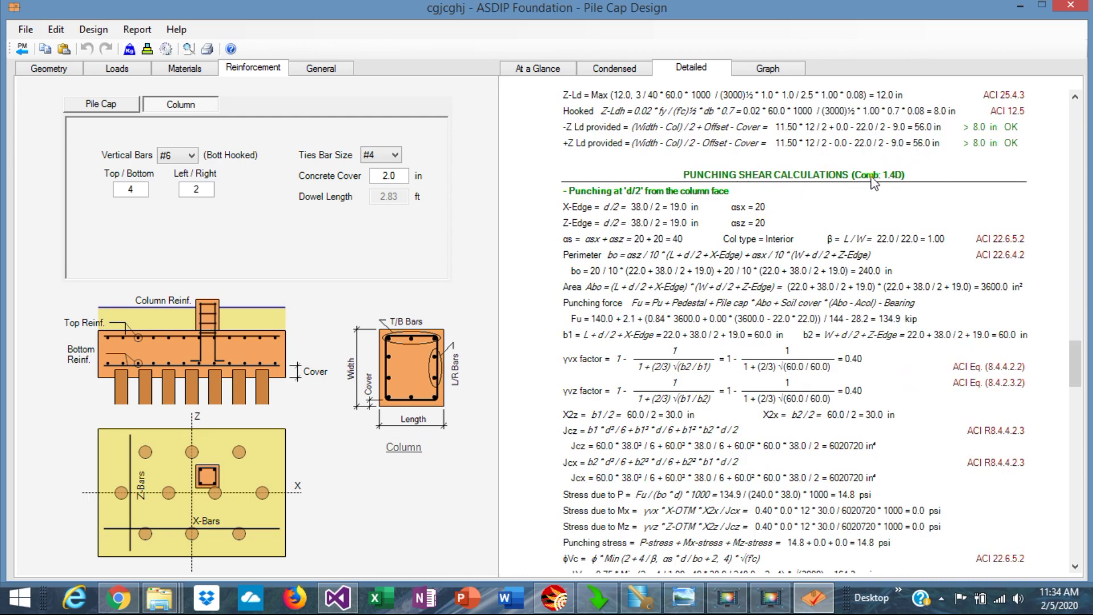
{"action": "scroll", "coordinate": [818, 330], "scroll_direction": "down", "scroll_amount": 10}
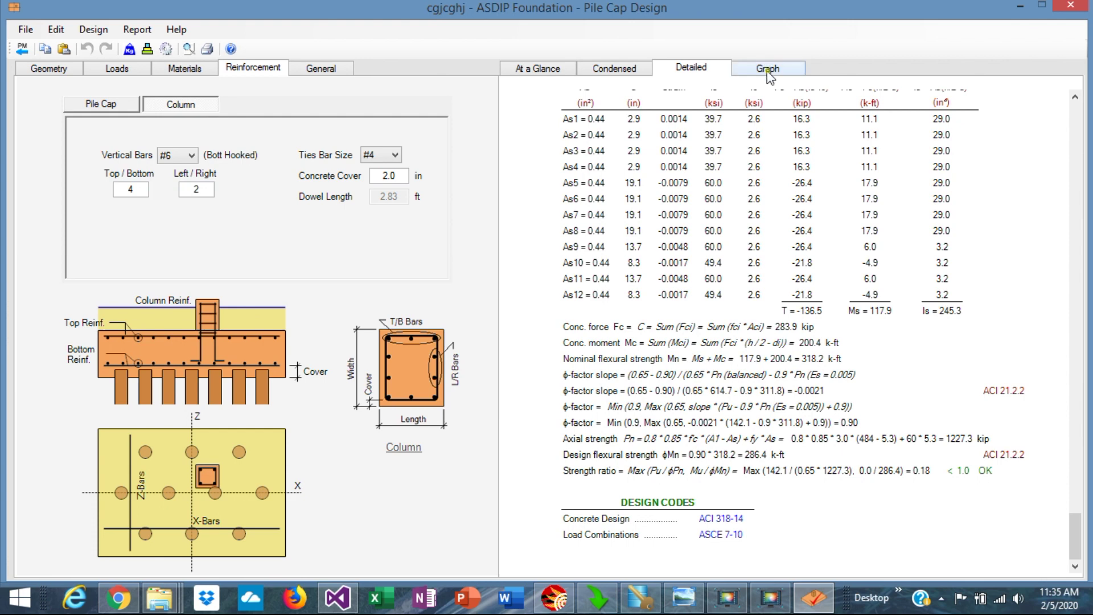
{"action": "left_click", "coordinate": [768, 67]}
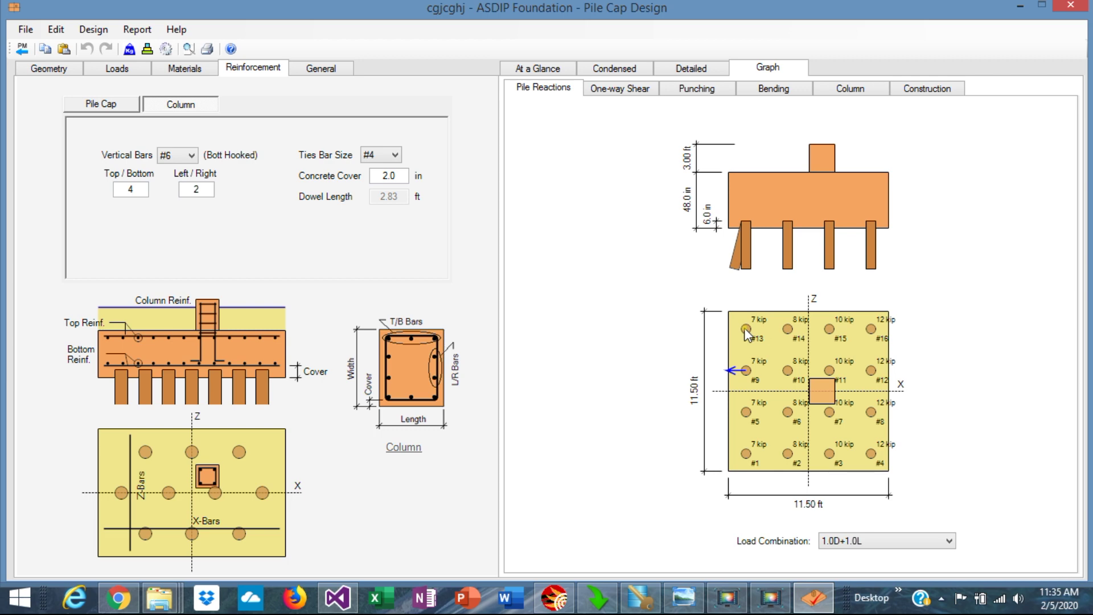
Check the load combination list and the pile cap's one-way shear diagrams, including at the column face.
{"action": "left_click", "coordinate": [922, 541]}
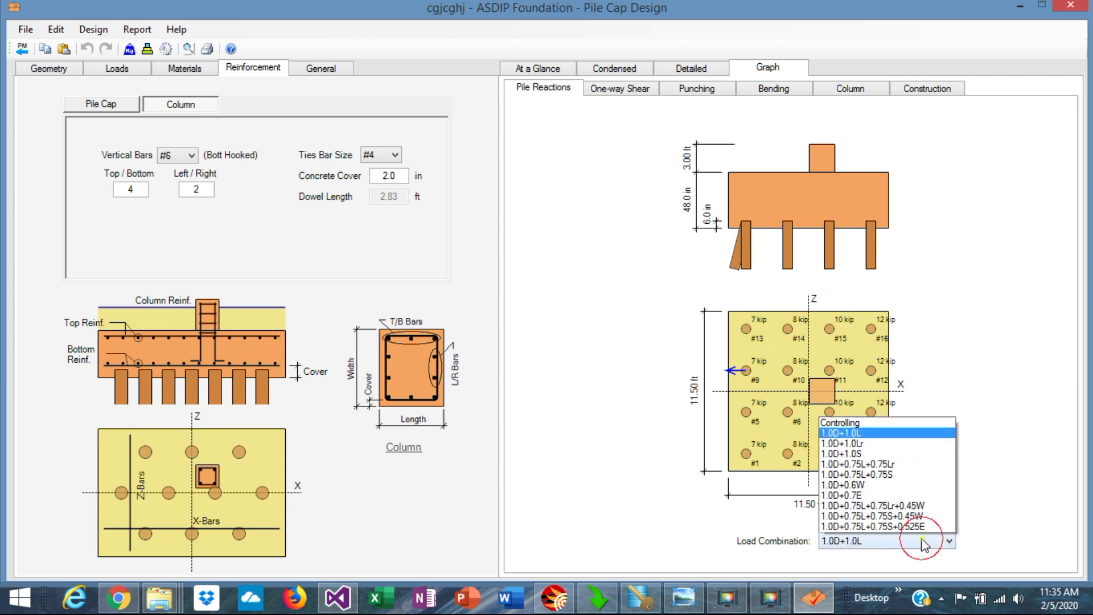
{"action": "left_click", "coordinate": [620, 89]}
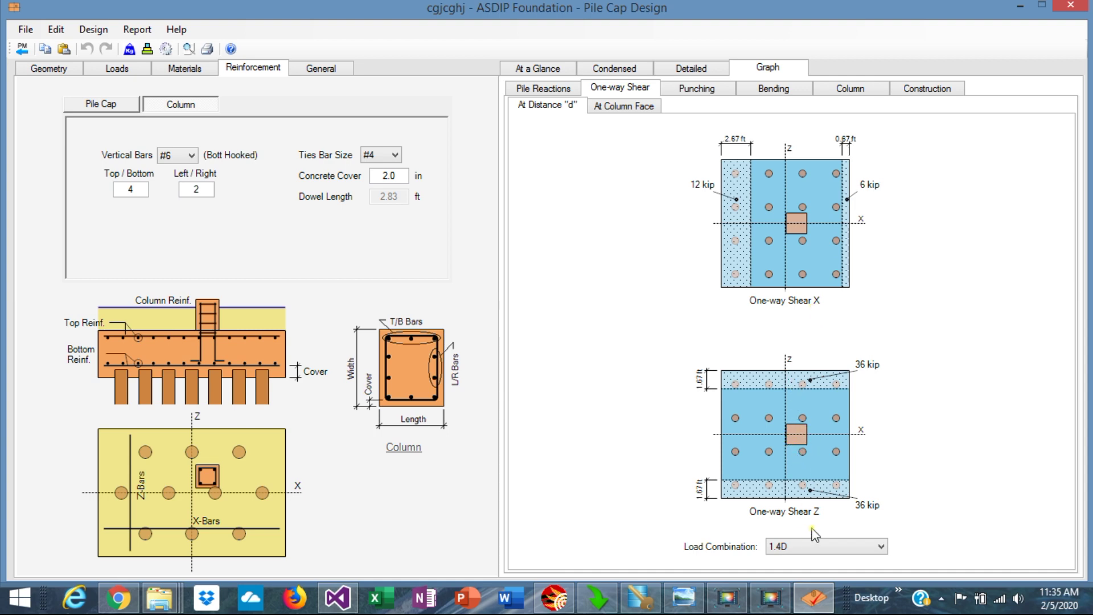
{"action": "left_click", "coordinate": [624, 106]}
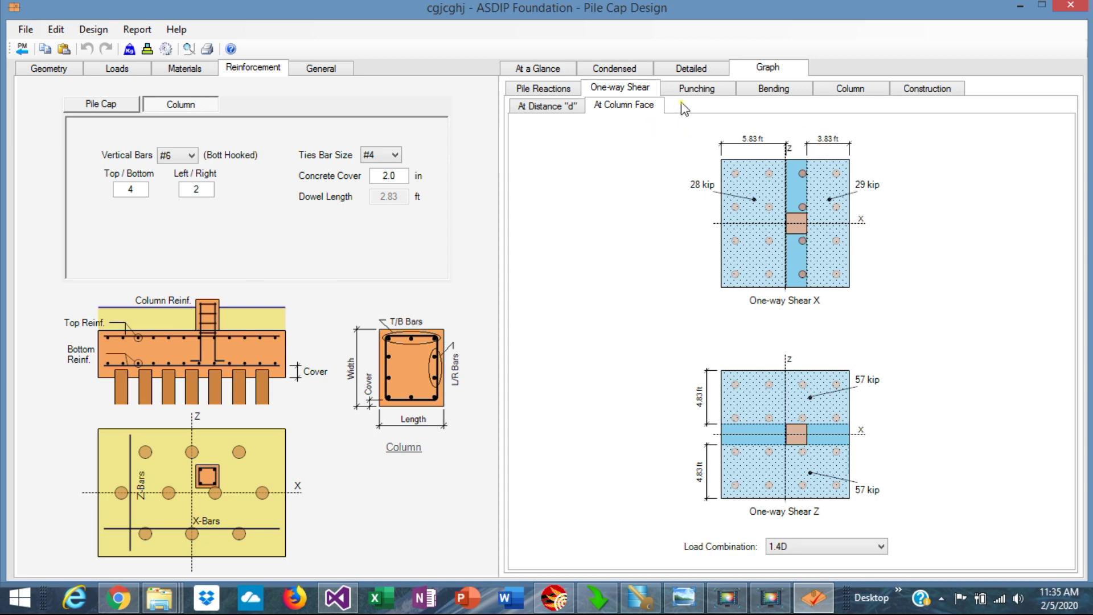
Review the punching shear, bending moment and construction drawings, and preview the five-page report.
{"action": "left_click", "coordinate": [702, 93]}
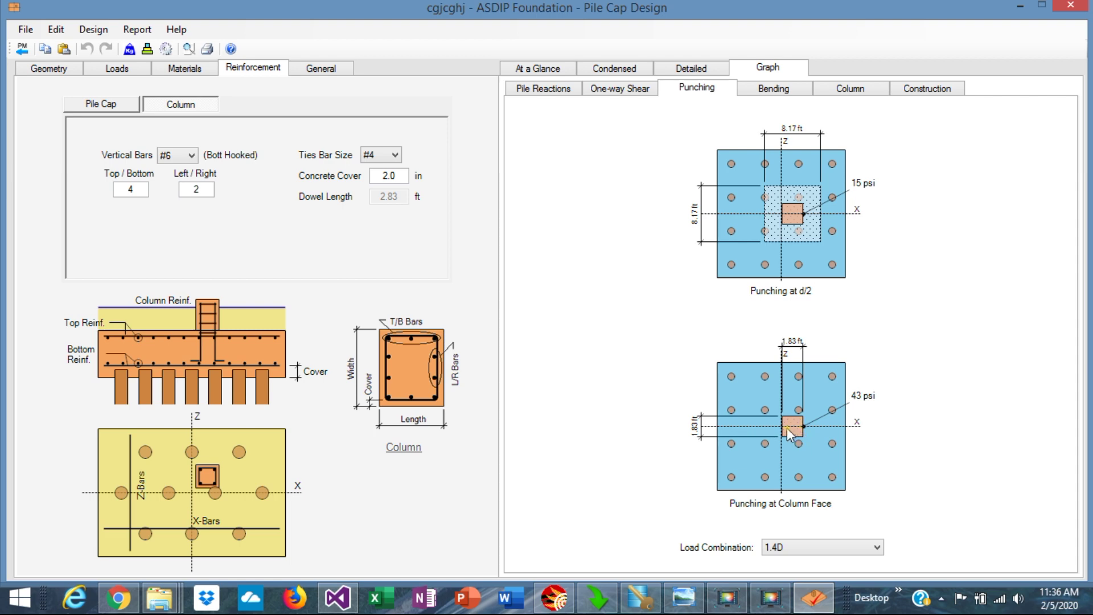
{"action": "left_click", "coordinate": [779, 90]}
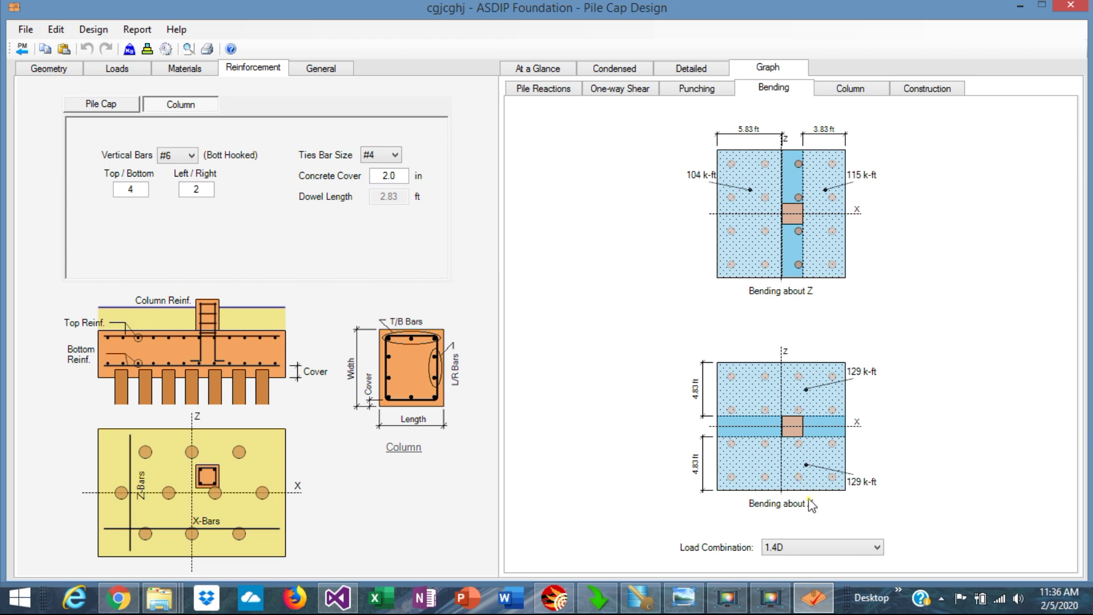
{"action": "left_click", "coordinate": [926, 87]}
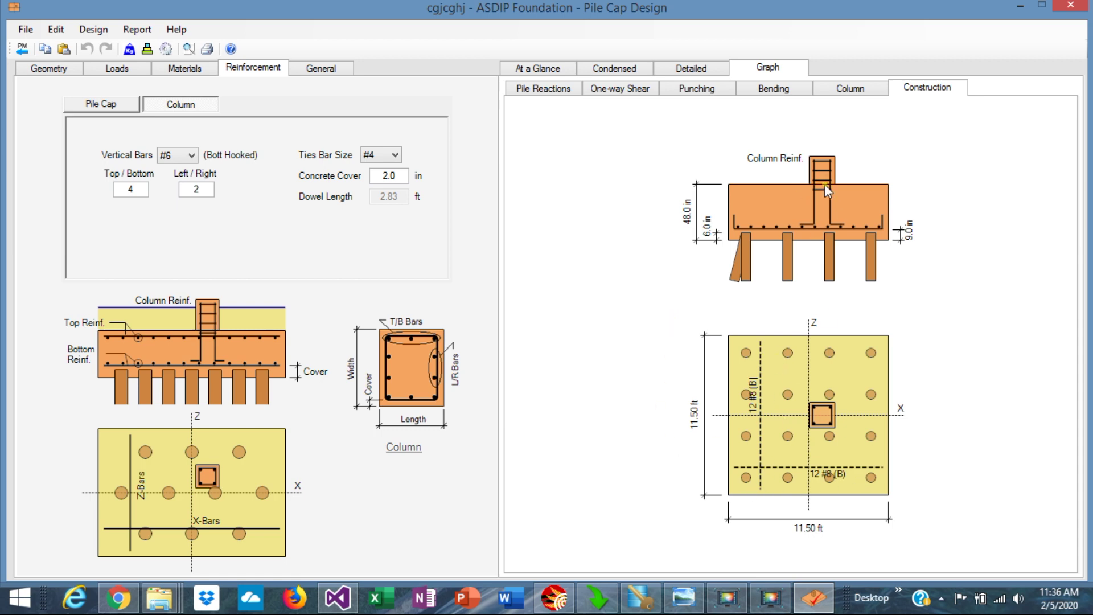
{"action": "left_click", "coordinate": [188, 49]}
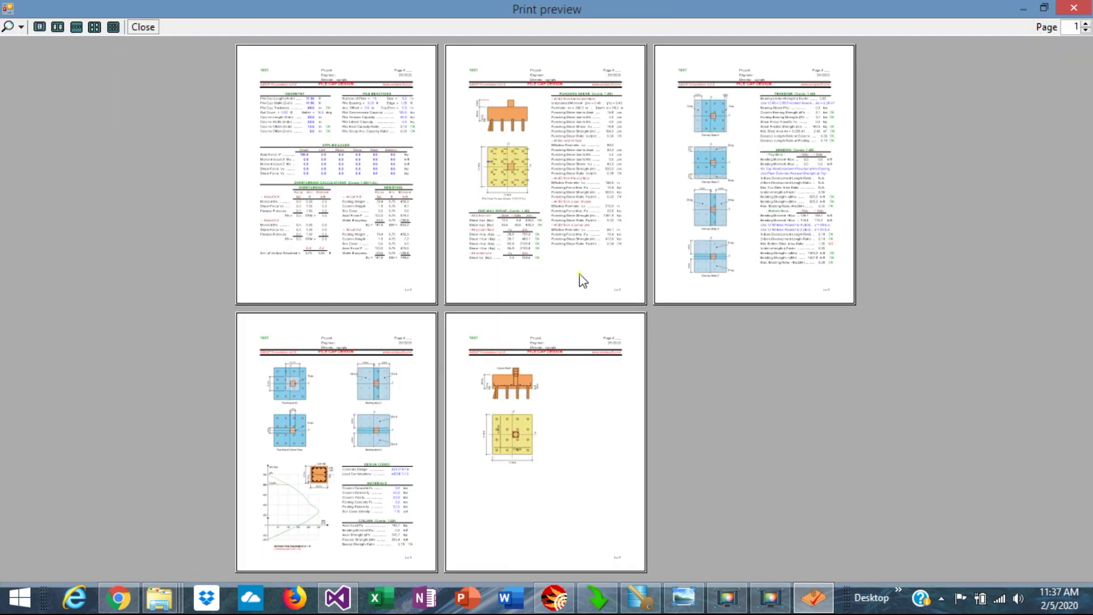